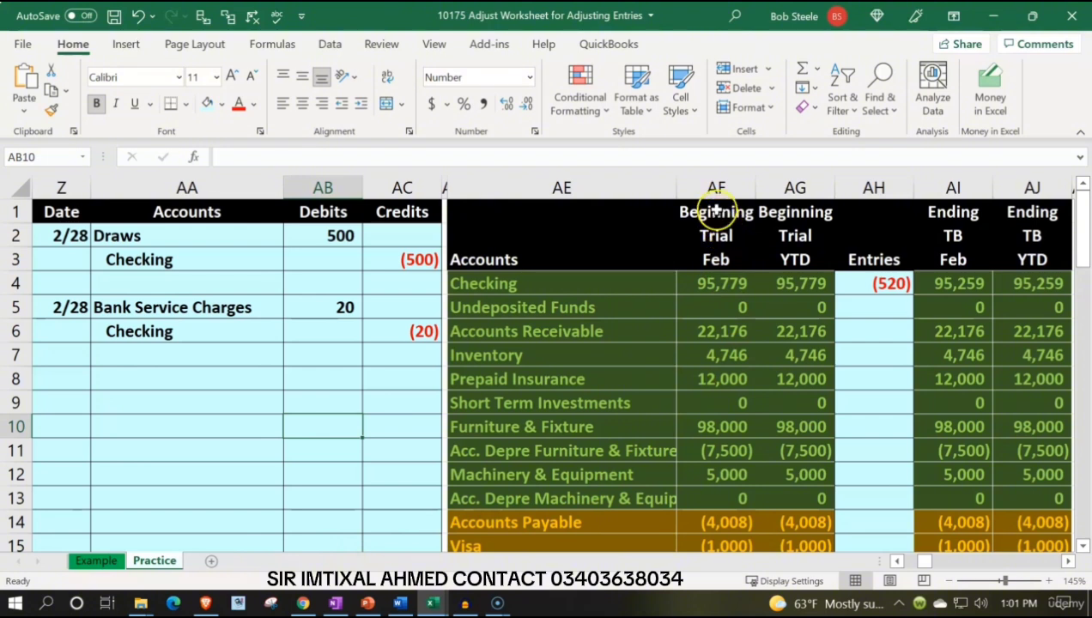
# Step: Review the Practice sheet's beginning, Entries and ending trial balance columns, from the headings through to the net income row
pyautogui.moveTo(716, 210); pyautogui.dragTo(716, 257)
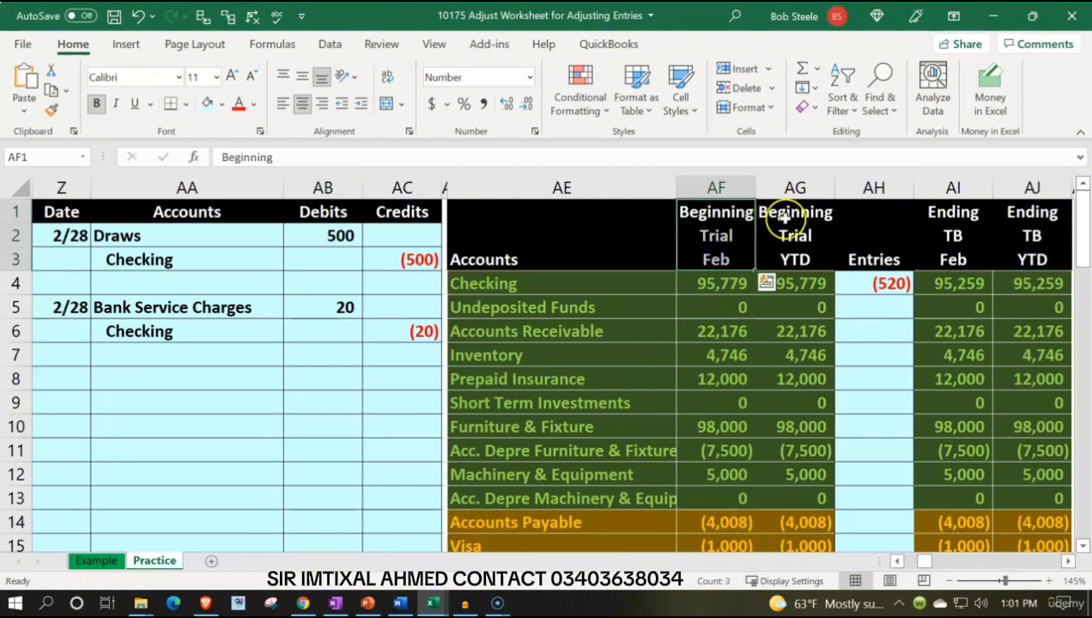
pyautogui.moveTo(784, 215); pyautogui.dragTo(787, 260)
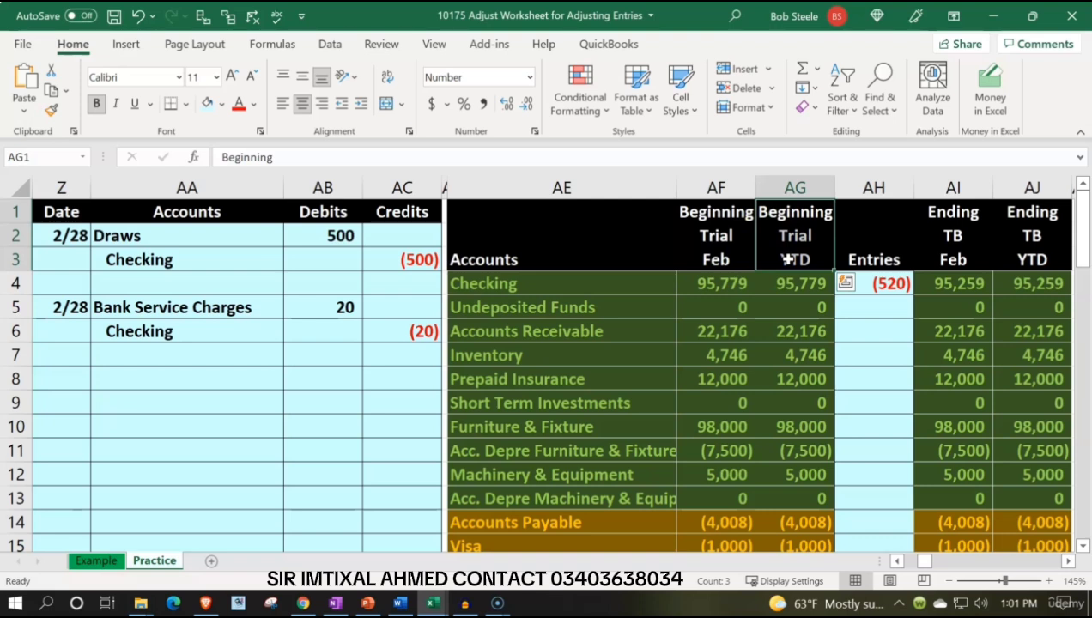
pyautogui.moveTo(869, 212); pyautogui.dragTo(870, 256)
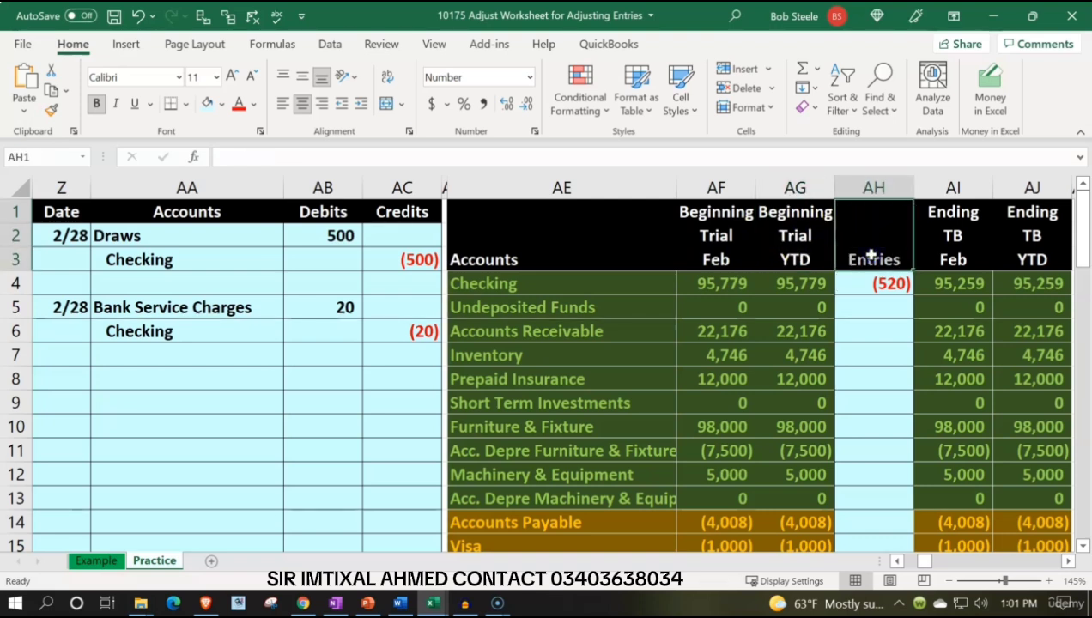
pyautogui.moveTo(949, 210); pyautogui.dragTo(941, 265)
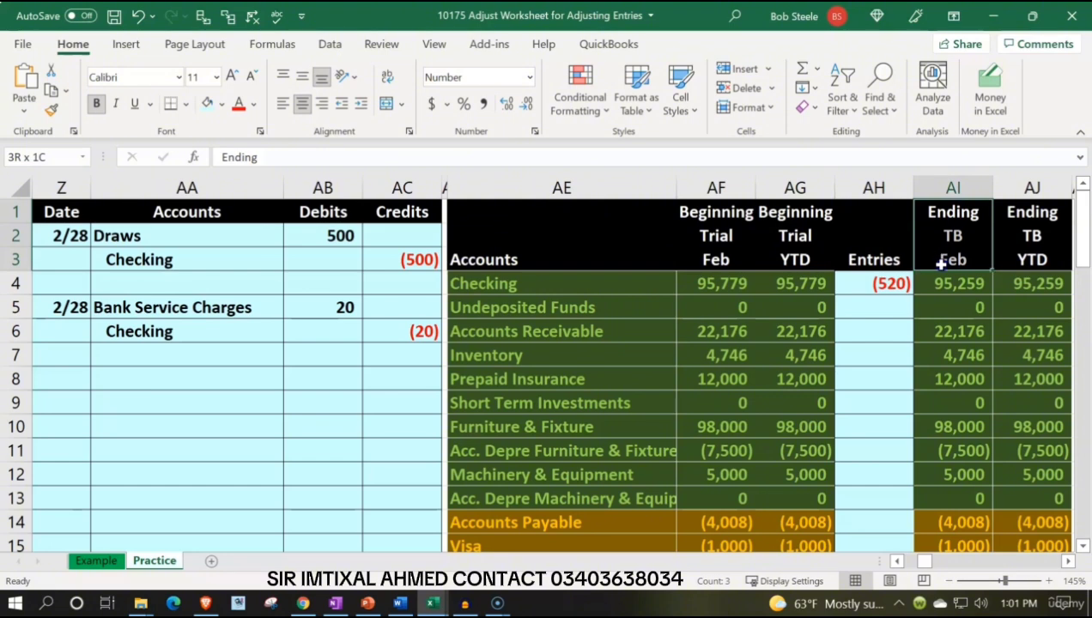
pyautogui.moveTo(1030, 211); pyautogui.dragTo(1024, 260)
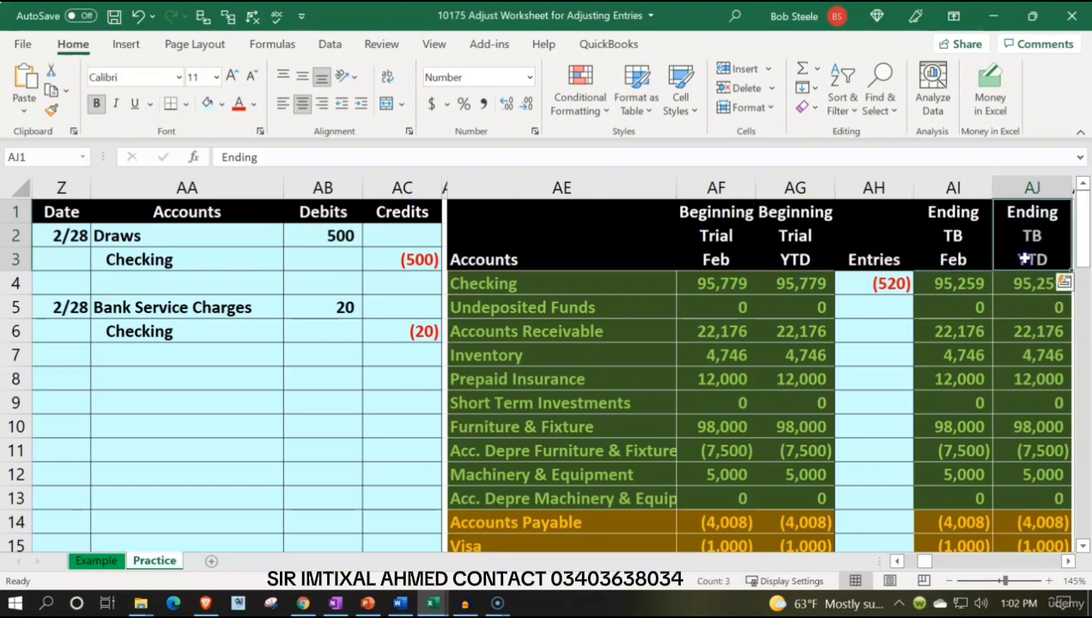
pyautogui.scroll(-5, 1023, 259)
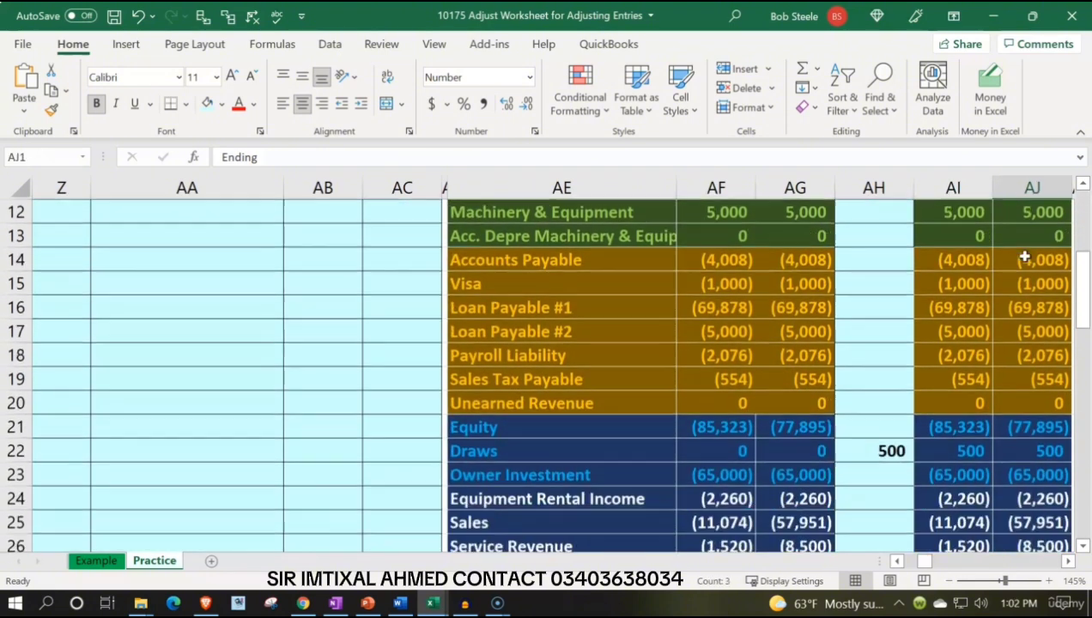
pyautogui.scroll(-1, 1025, 257)
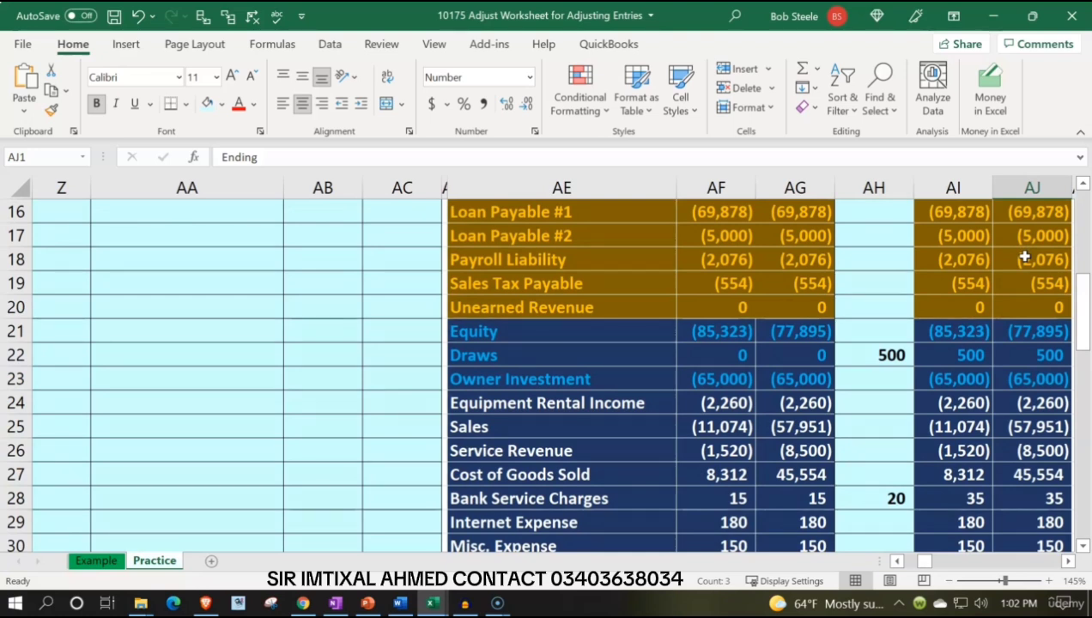
pyautogui.scroll(-2, 1024, 258)
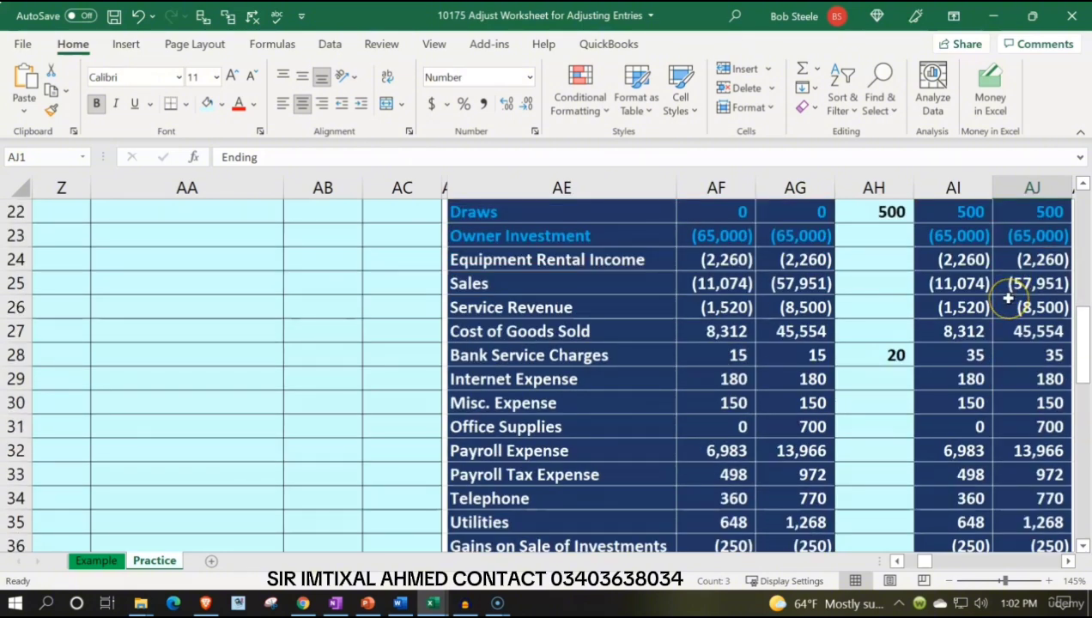
pyautogui.scroll(-2, 1010, 295)
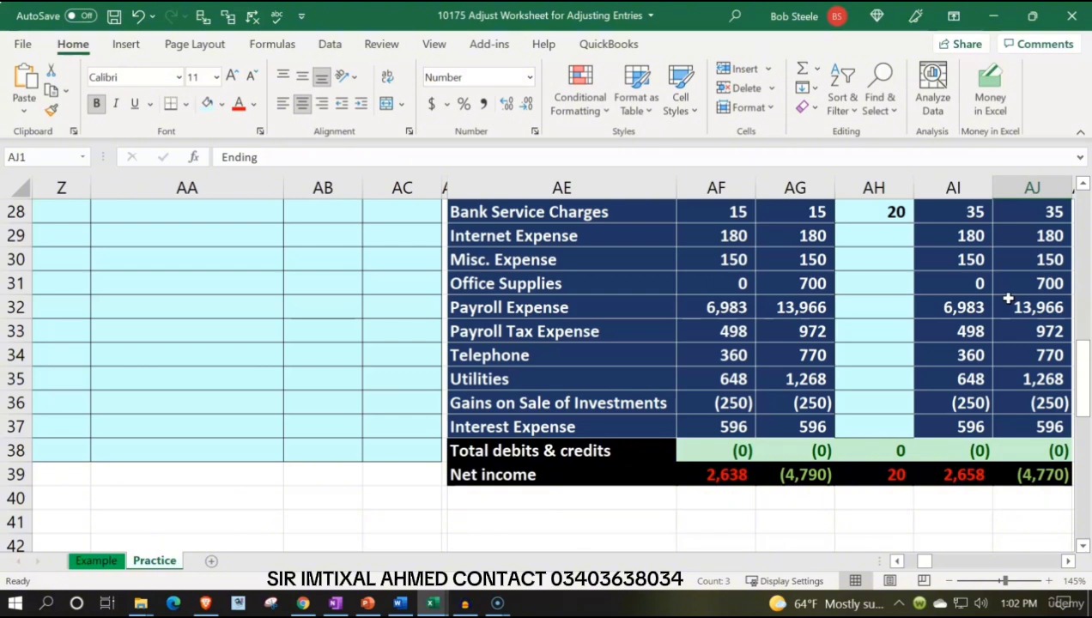
pyautogui.scroll(9, 1008, 297)
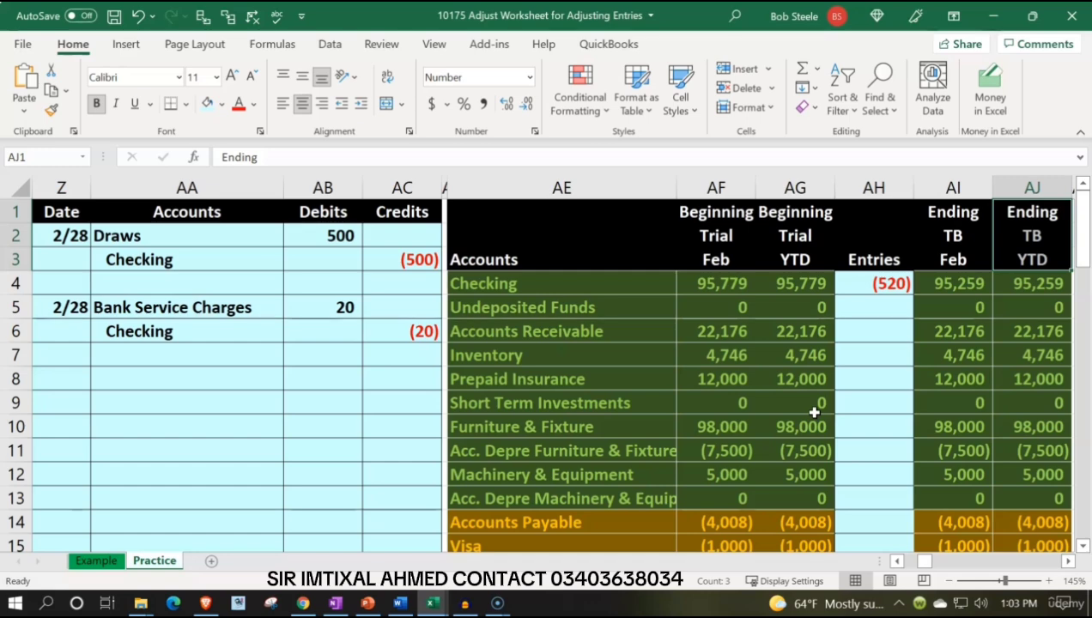
# Step: Examine the Example sheet's Unadjusted TB, Adjusting Entries and Adjusted TB column headings, and return to the Practice sheet
pyautogui.click(95, 561)
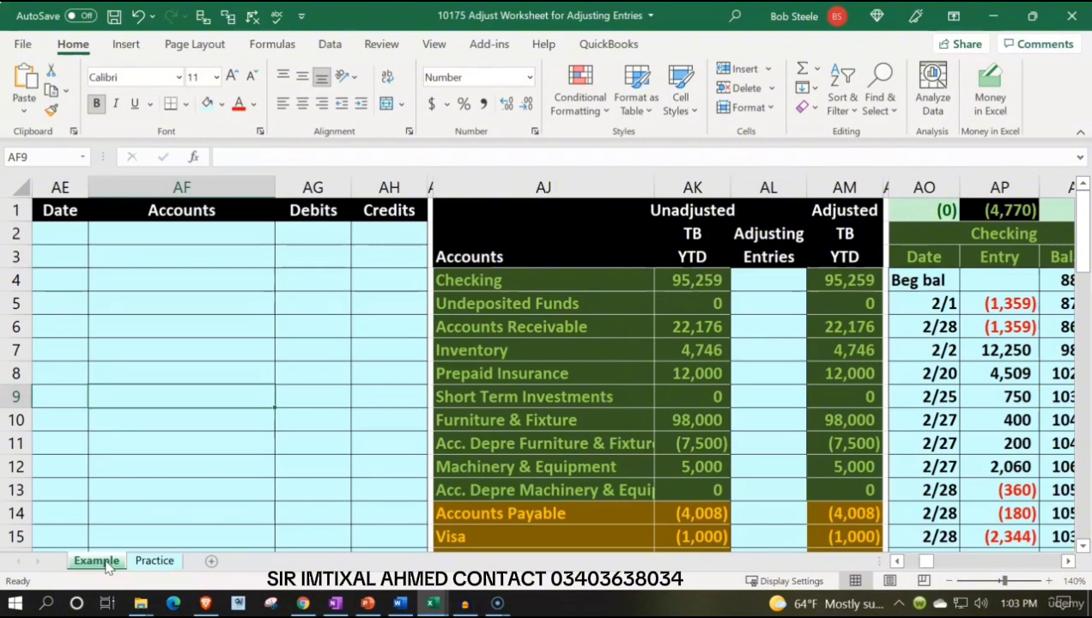
pyautogui.click(681, 263)
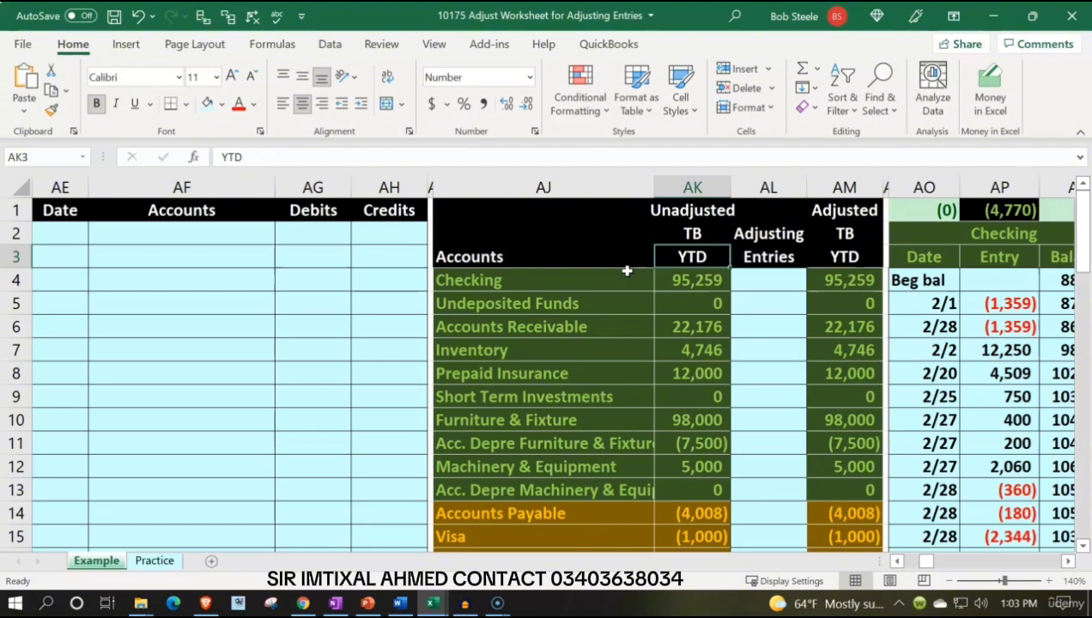
pyautogui.press('Up')
pyautogui.press('Up')
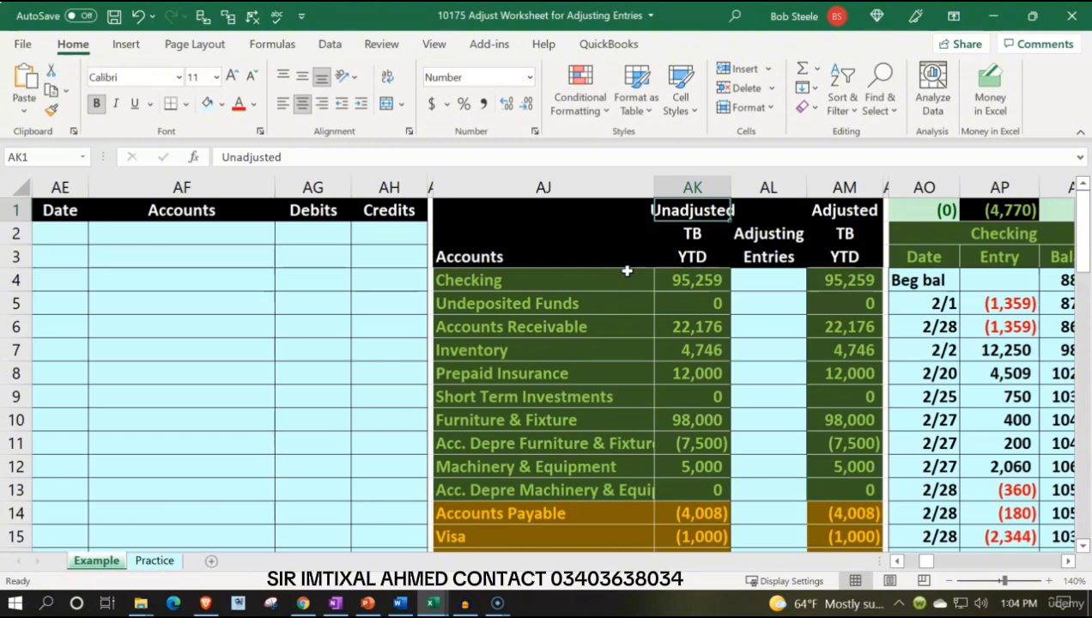
pyautogui.press('Right')
pyautogui.press('Down')
pyautogui.press('Down')
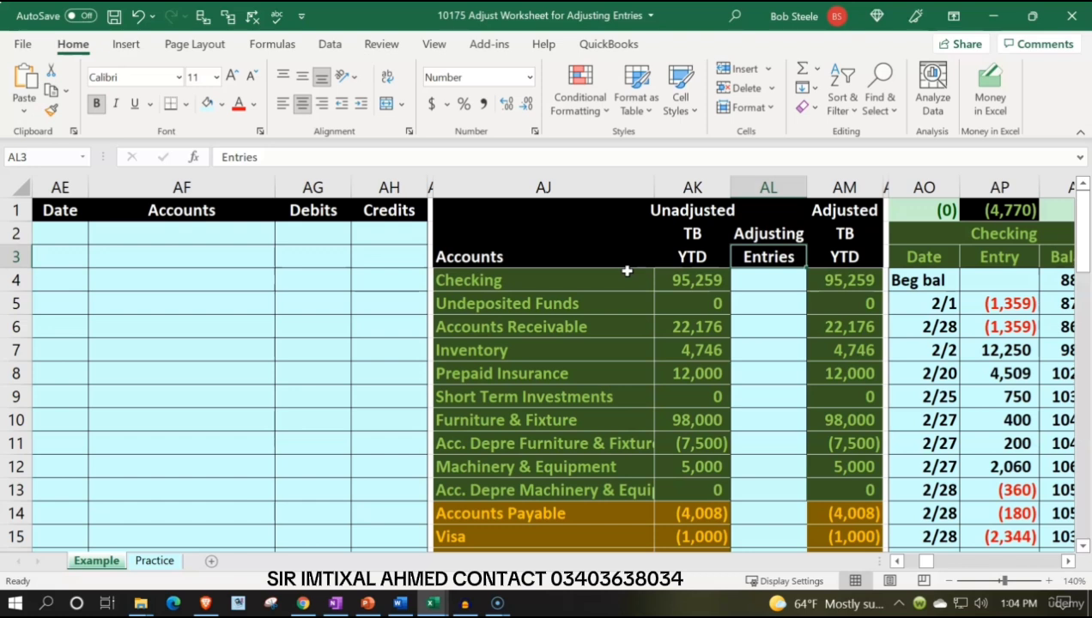
pyautogui.press('Right')
pyautogui.press('Up')
pyautogui.press('Up')
pyautogui.press('Down')
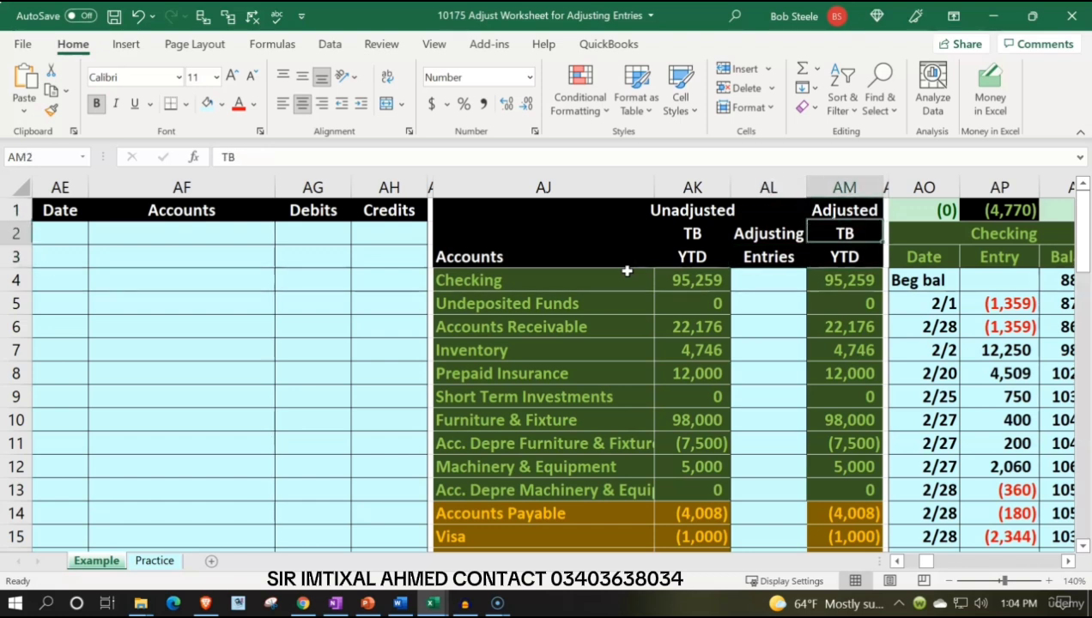
pyautogui.press('Down')
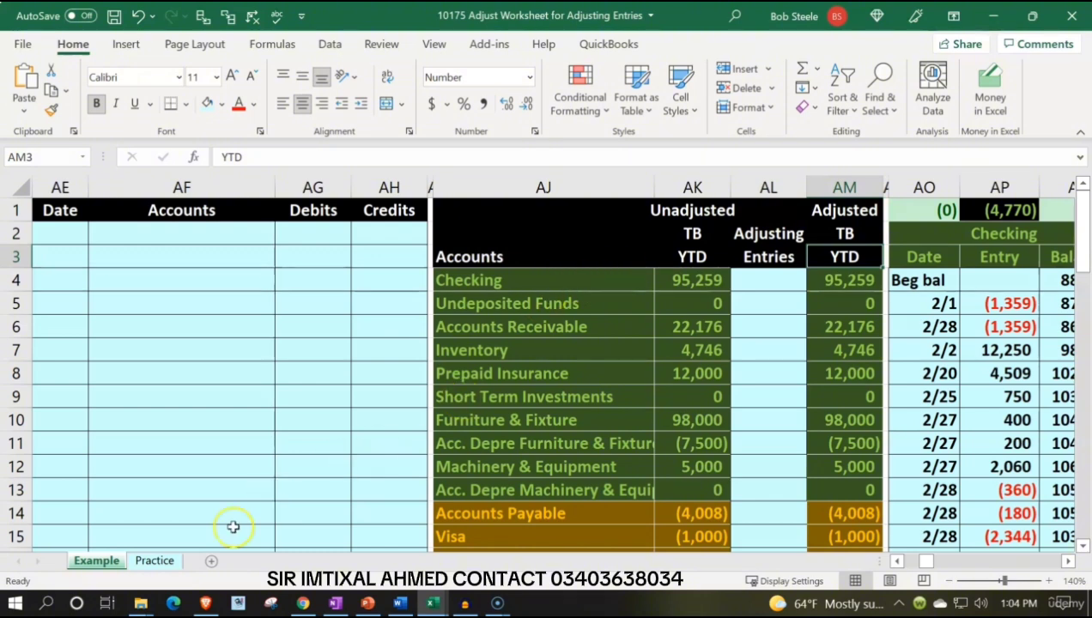
pyautogui.click(155, 561)
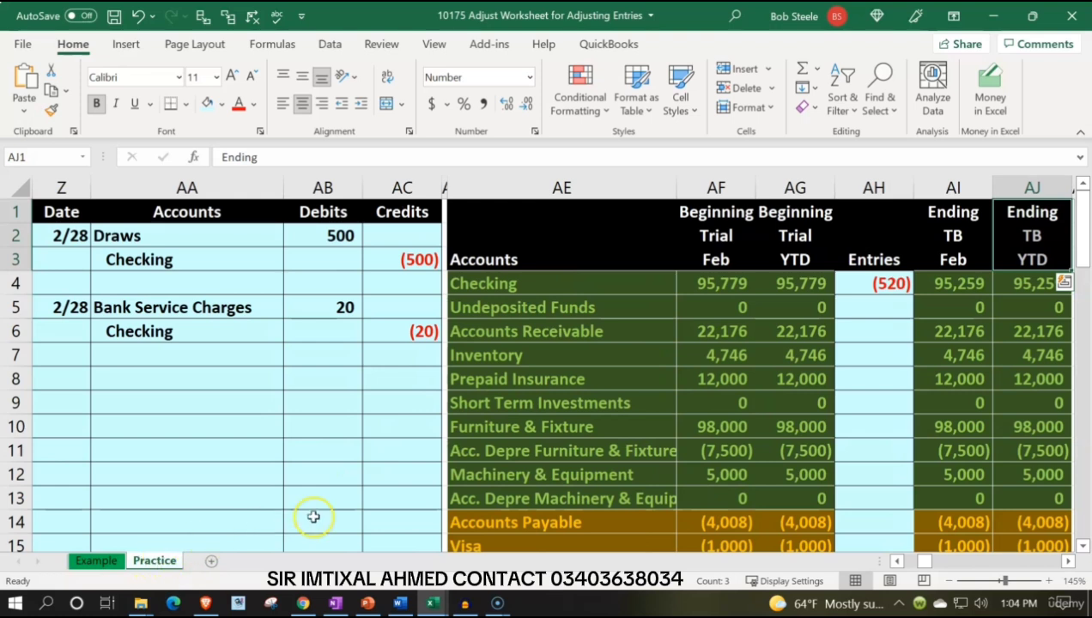
pyautogui.click(716, 187)
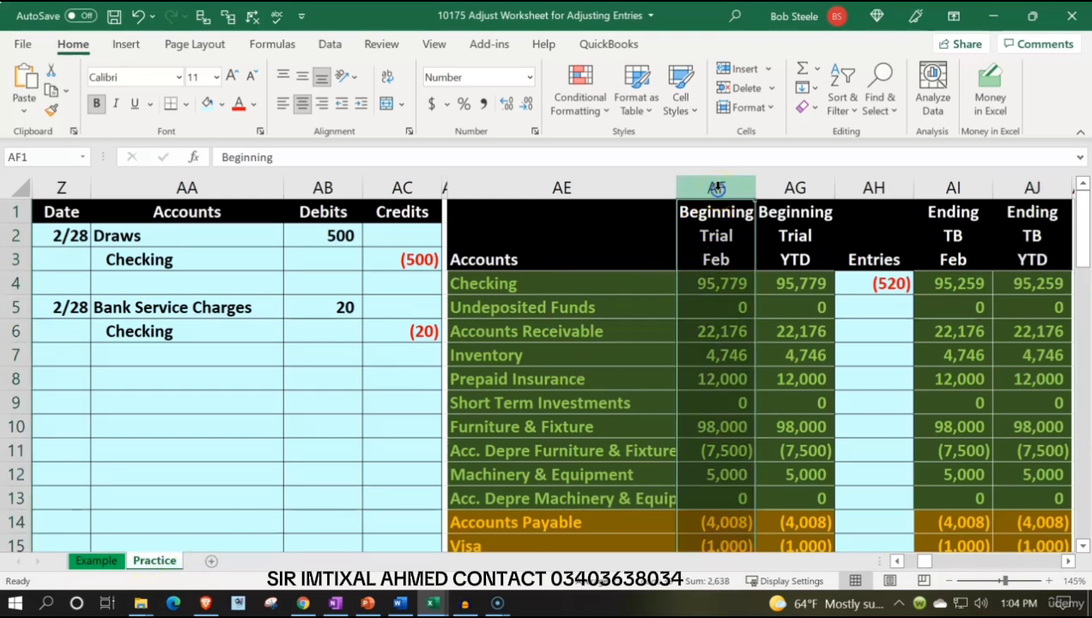
pyautogui.rightClick(704, 345)
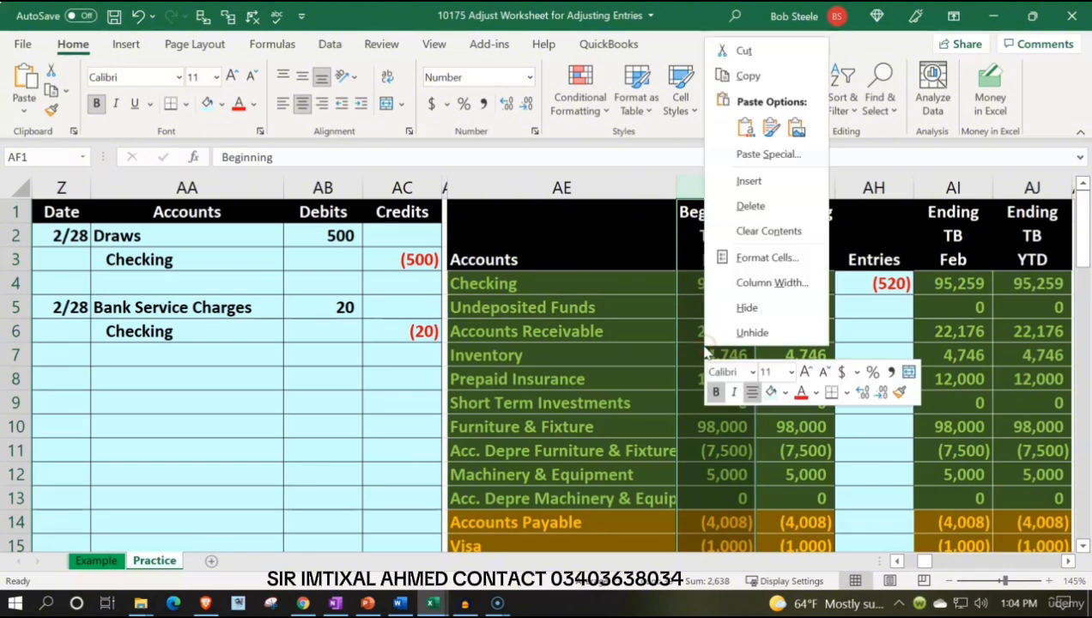
pyautogui.click(723, 308)
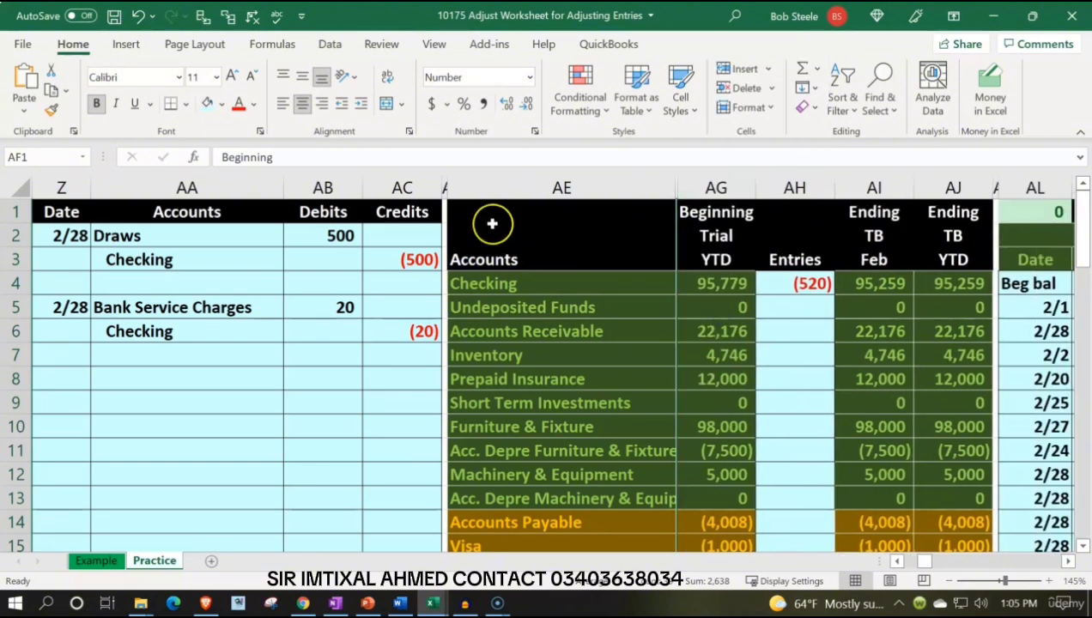
pyautogui.click(138, 17)
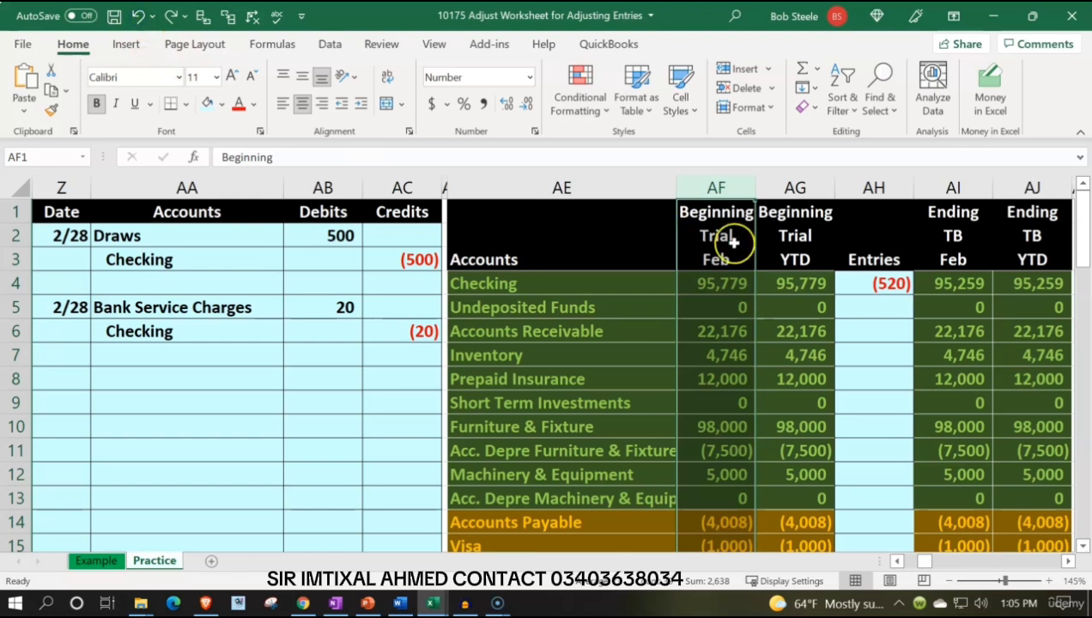
# Step: Copy the ending Feb and YTD balances as values over the beginning balances from AF4, and clear the amounts in the Entries column
pyautogui.click(721, 287)
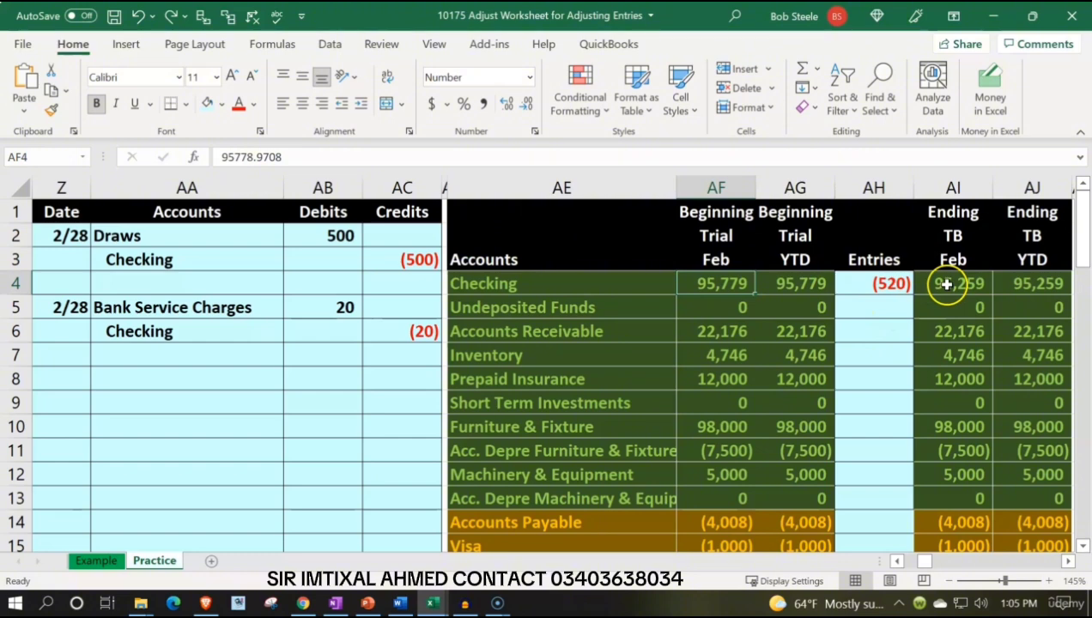
pyautogui.moveTo(946, 285); pyautogui.dragTo(1024, 454)
pyautogui.hotkey('ctrl', 'c')
pyautogui.scroll(9, 945, 435)
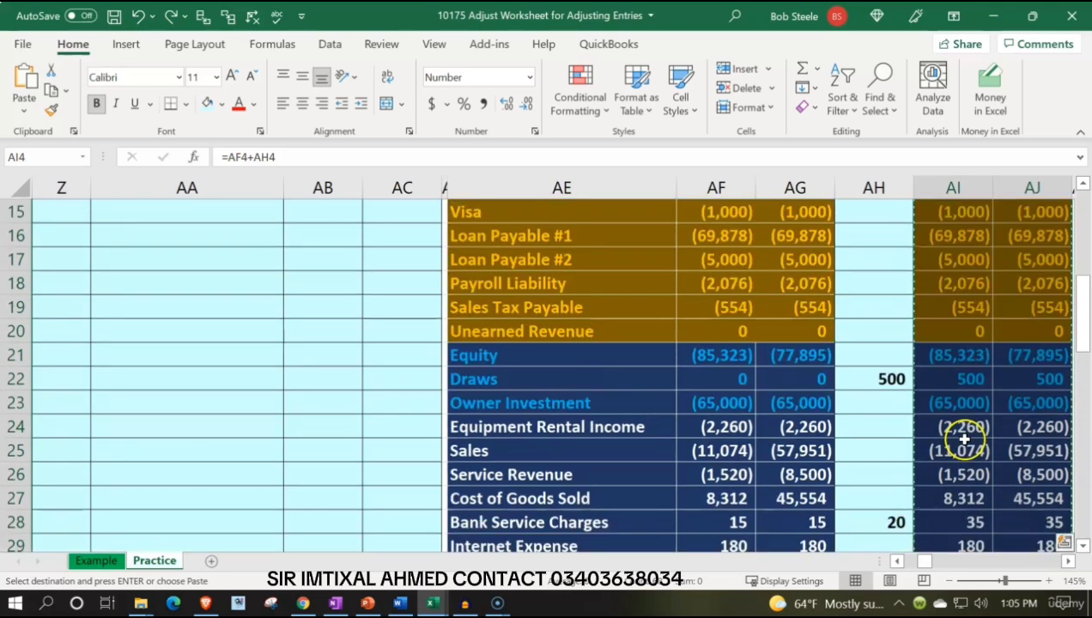
pyautogui.click(712, 277)
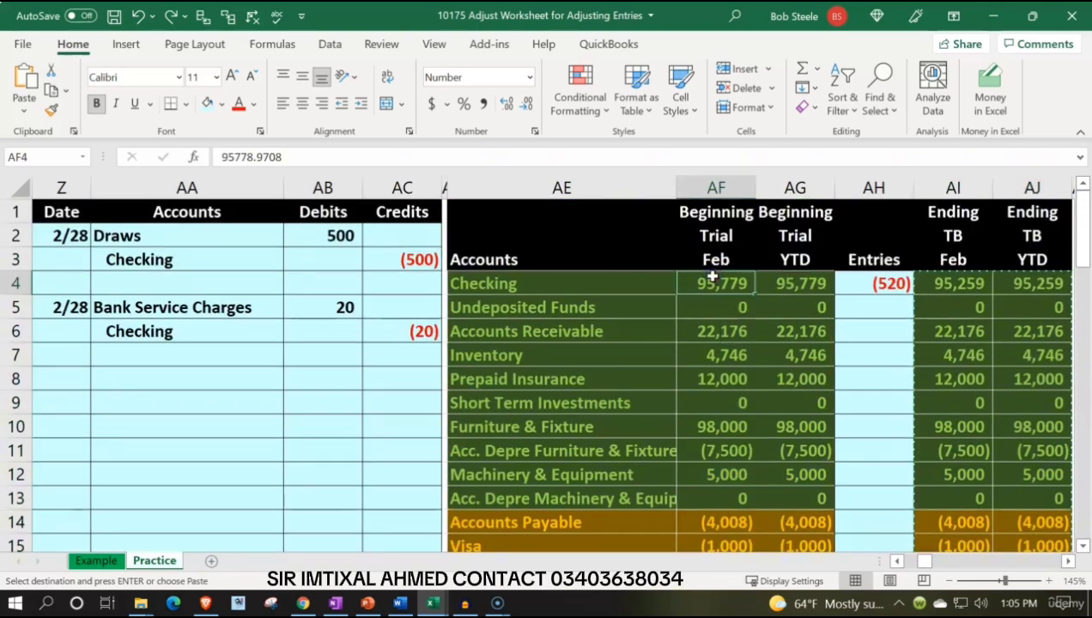
pyautogui.rightClick(712, 277)
pyautogui.click(779, 191)
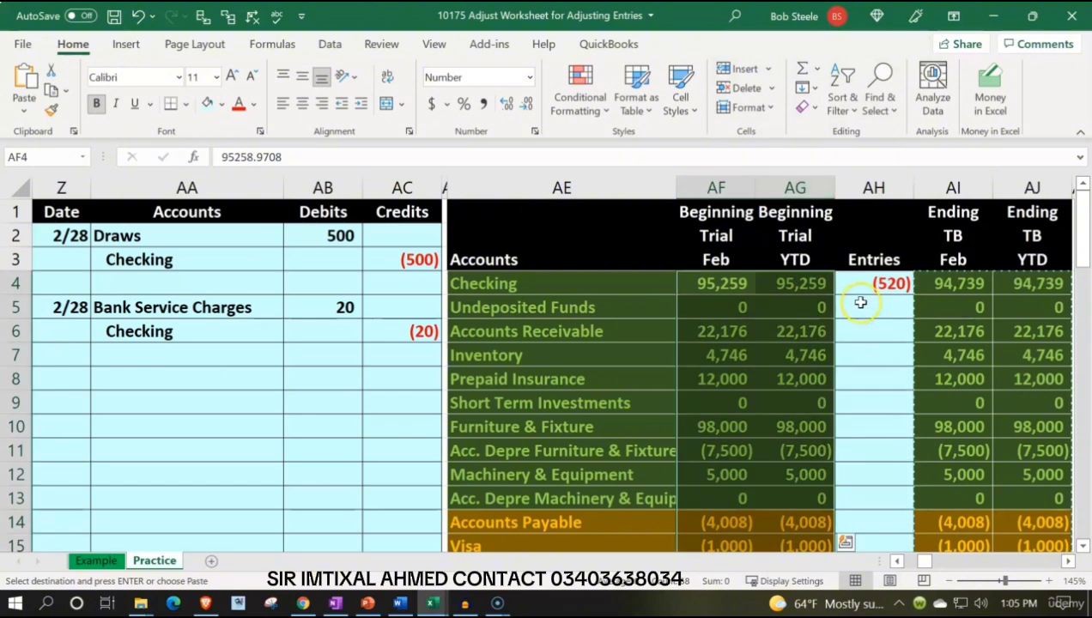
pyautogui.moveTo(853, 281); pyautogui.dragTo(865, 473)
pyautogui.press('Return')
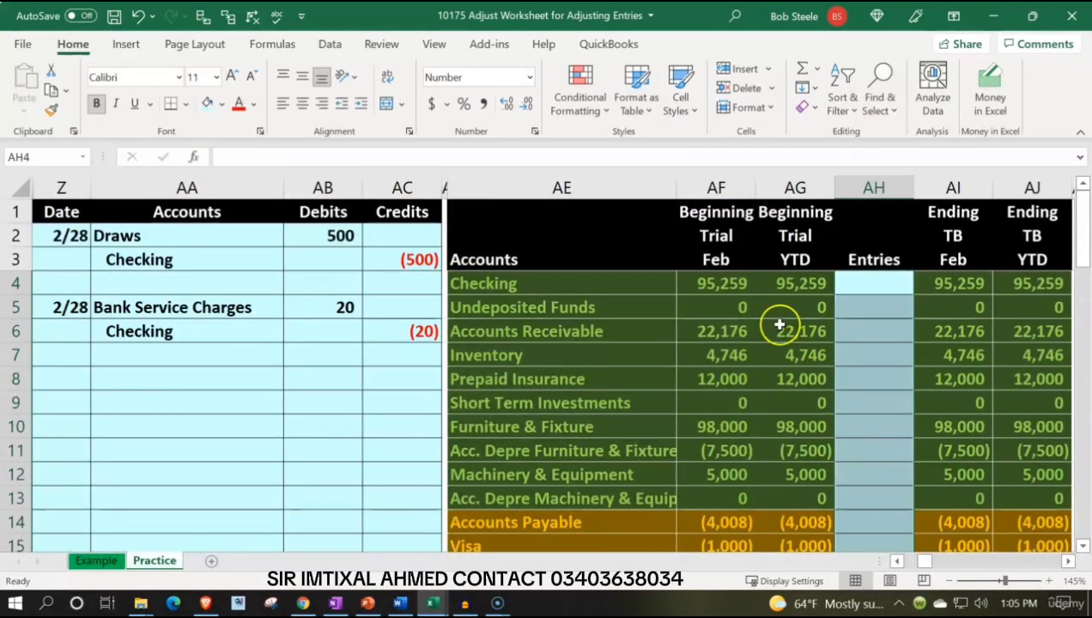
# Step: Hide the beginning Feb column AF and the ending Feb column AI, keeping only the YTD trial balance columns
pyautogui.click(717, 187)
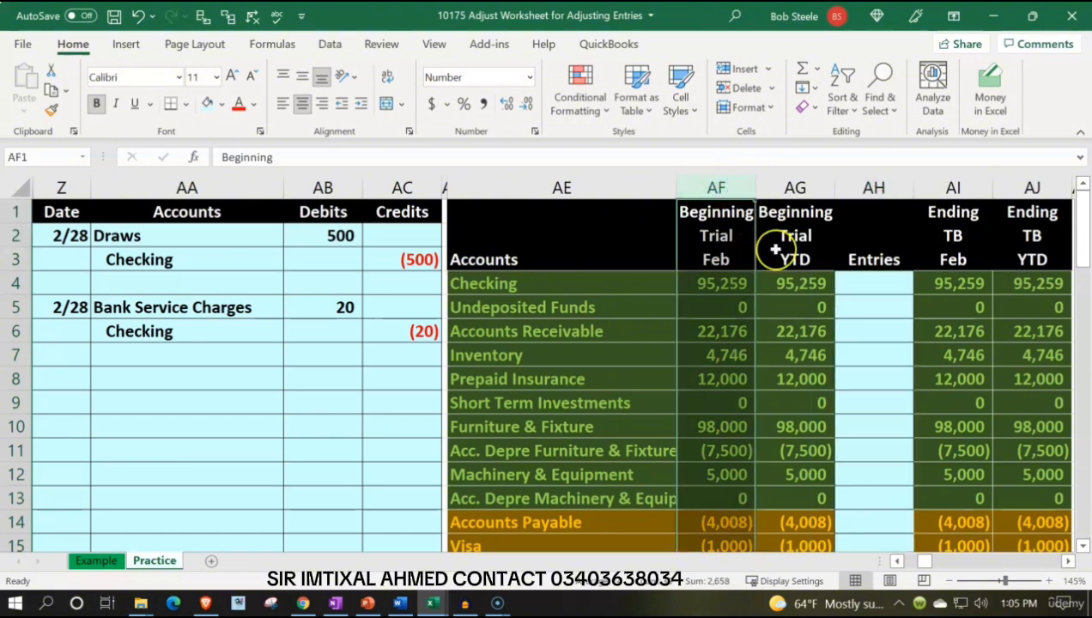
pyautogui.rightClick(713, 348)
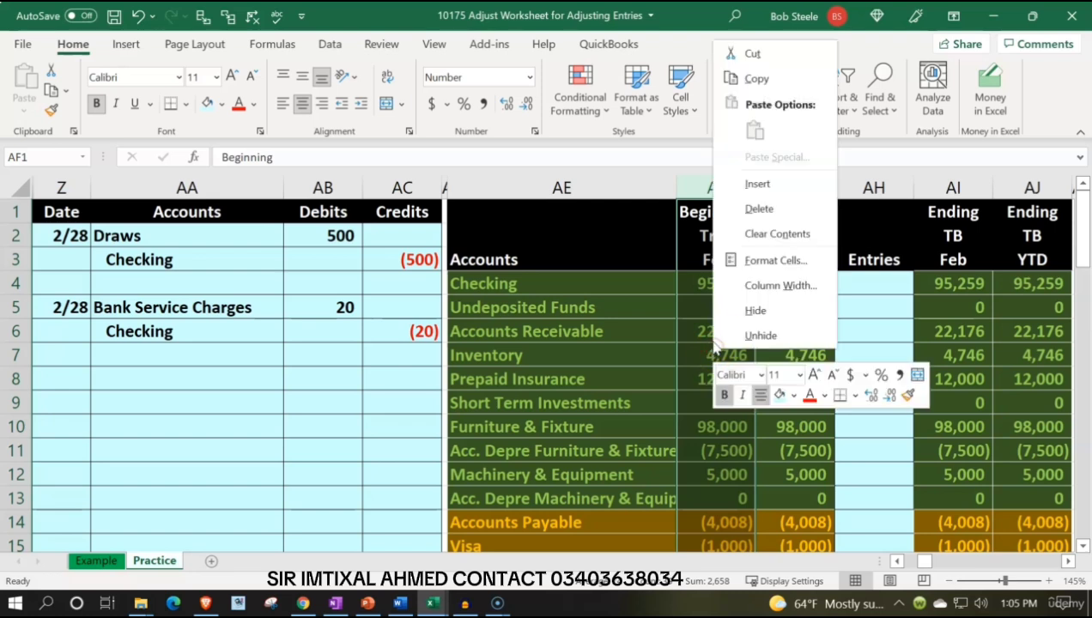
pyautogui.click(730, 310)
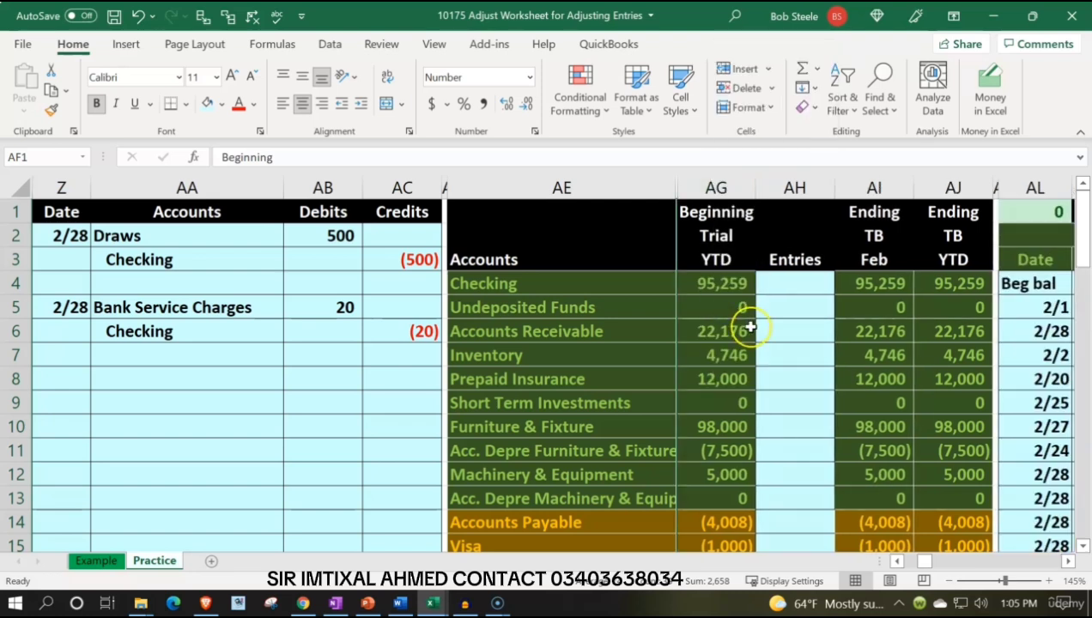
pyautogui.moveTo(877, 188); pyautogui.dragTo(879, 191)
pyautogui.rightClick(862, 336)
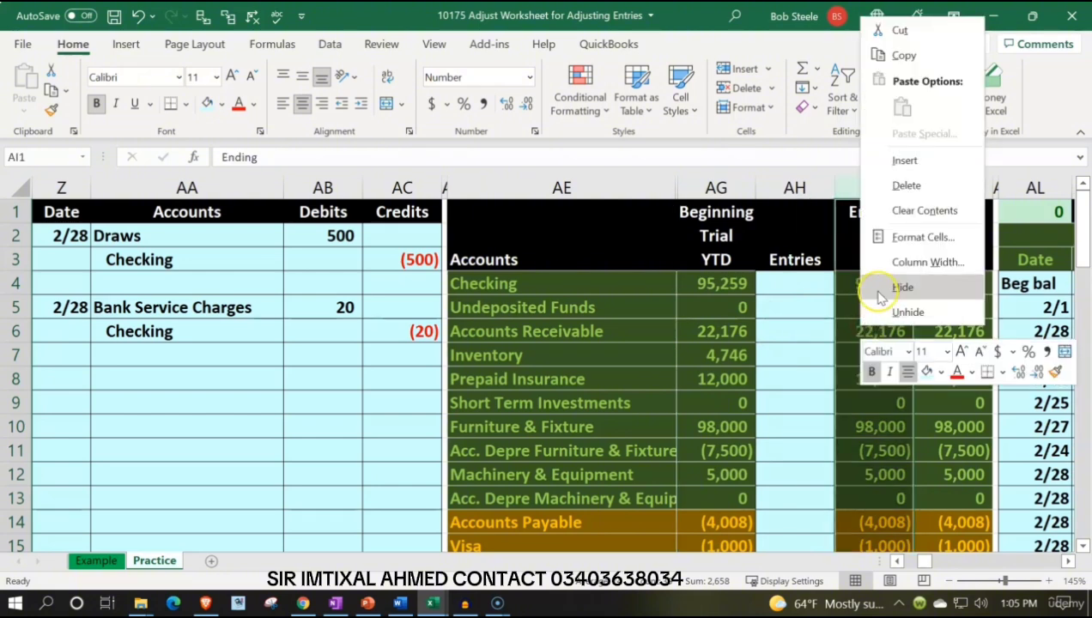
pyautogui.click(881, 292)
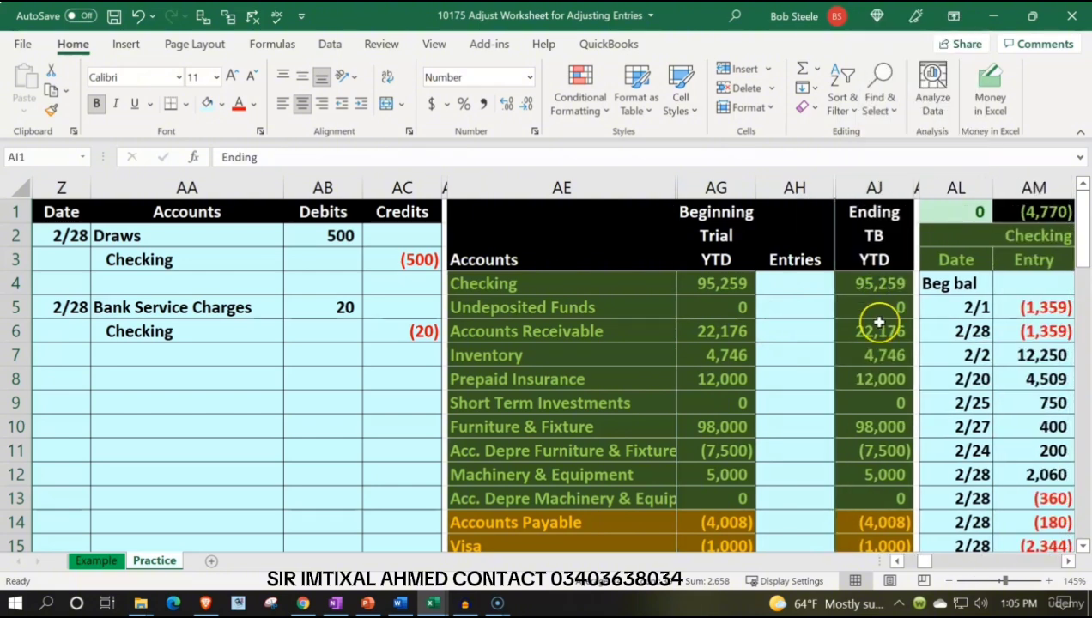
# Step: Inspect the formula behind the ending YTD Checking balance in AJ4 without changing it
pyautogui.doubleClick(876, 283)
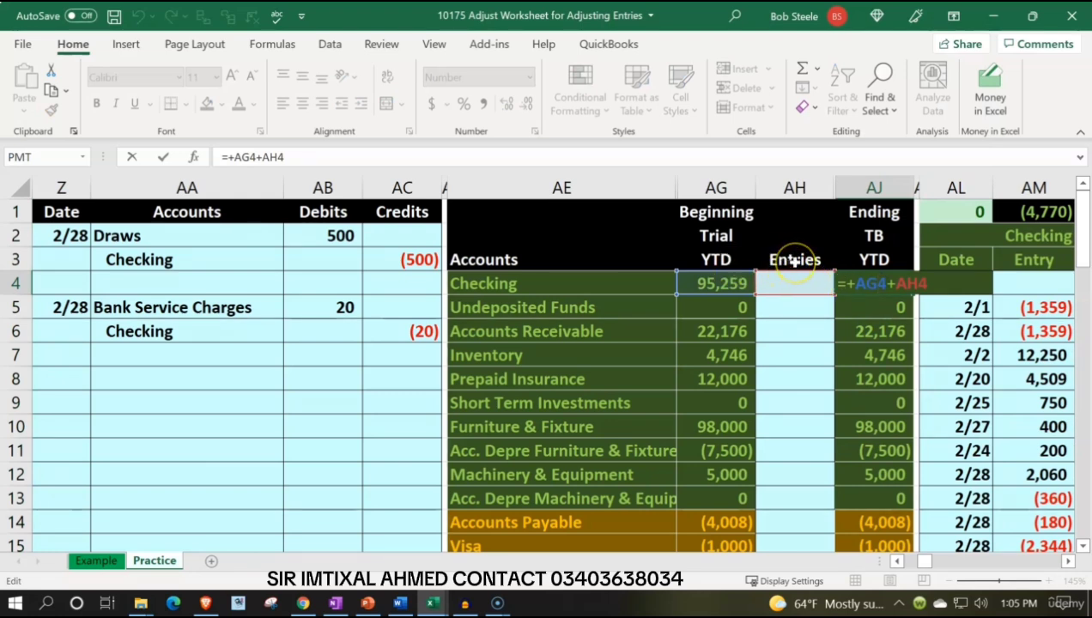
pyautogui.press('Return')
pyautogui.press('Up')
pyautogui.press('Up')
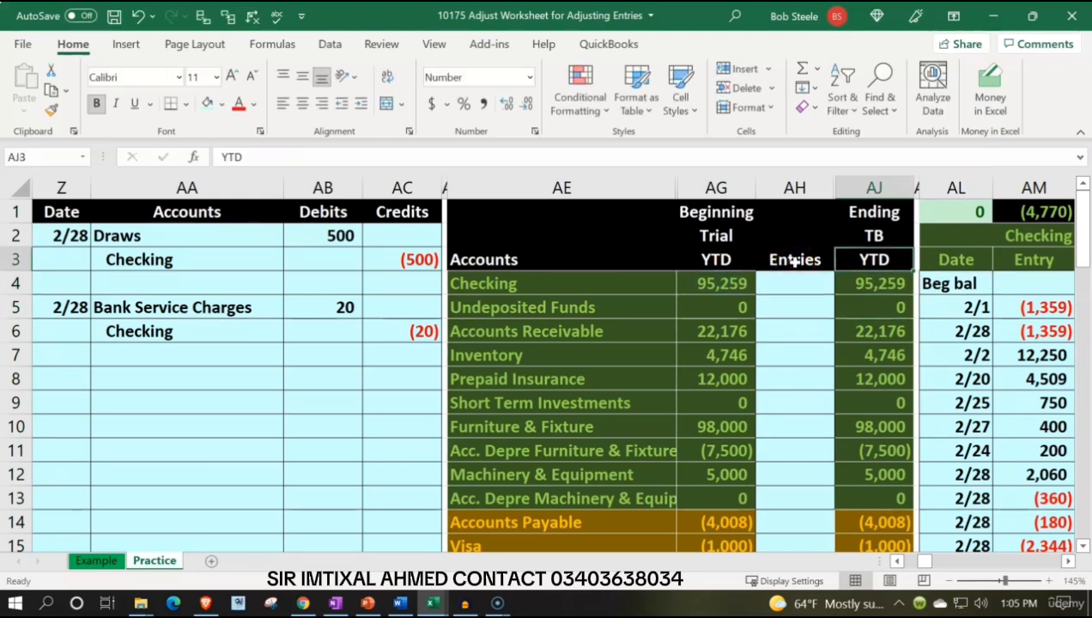
# Step: Retitle the beginning trial balance column by entering Unadjusted in AG1 and TB in AG2
pyautogui.press('Up')
pyautogui.press('Up')
pyautogui.press('Left')
pyautogui.press('Left')
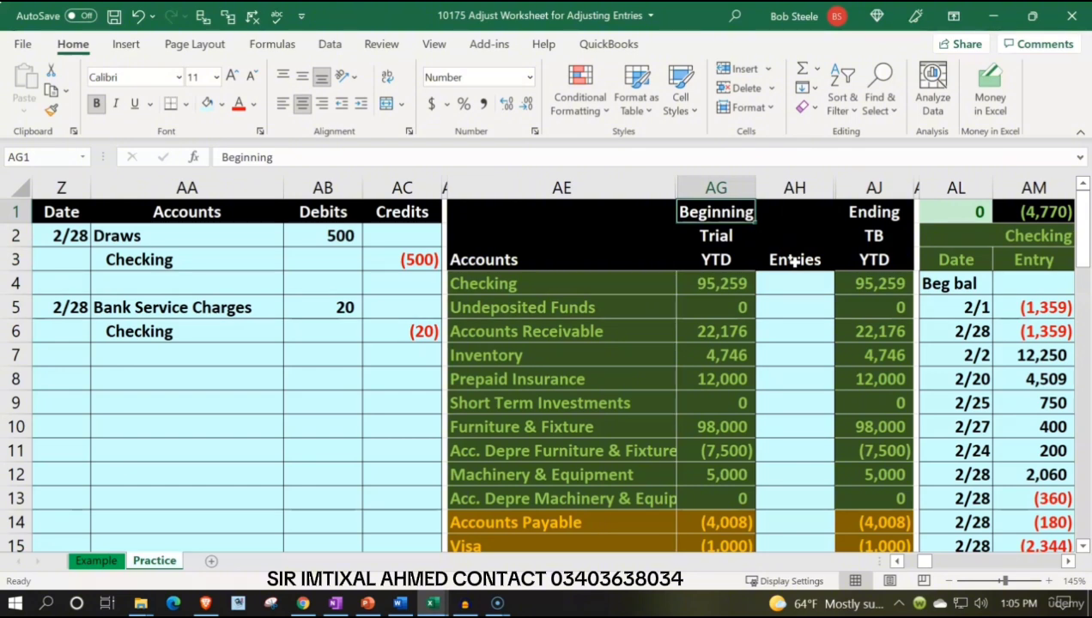
pyautogui.write('Unadjusted')
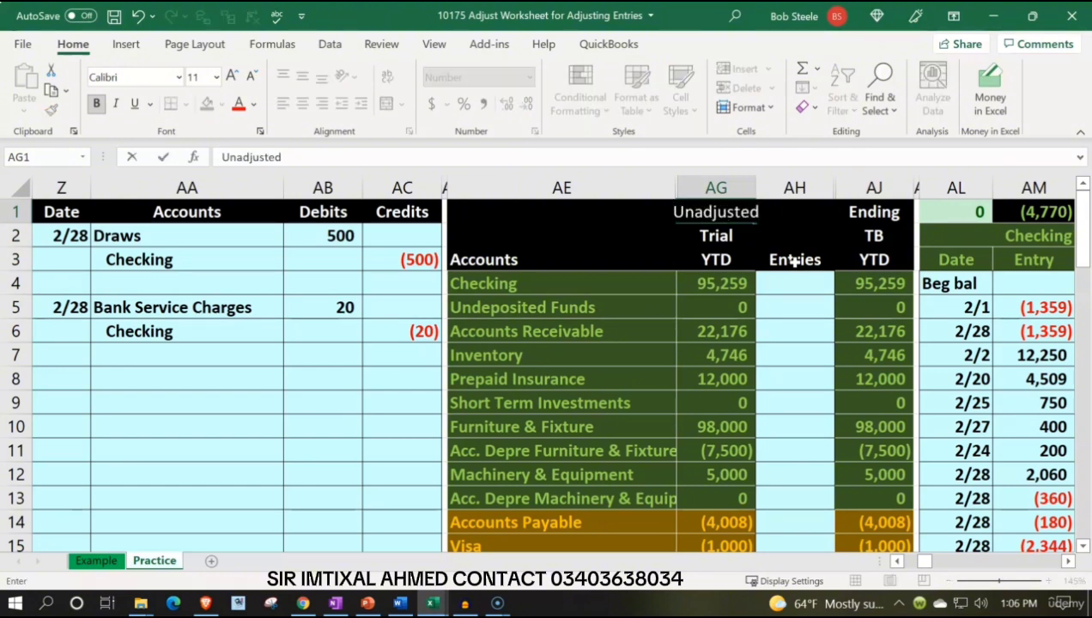
pyautogui.press('Return')
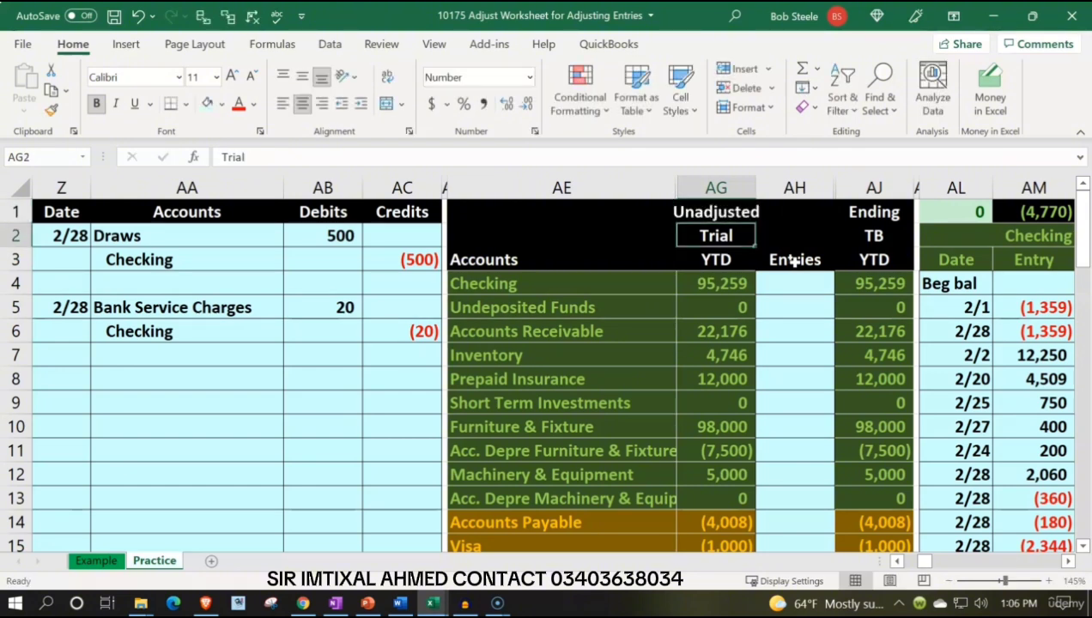
pyautogui.write('TB')
pyautogui.press('Return')
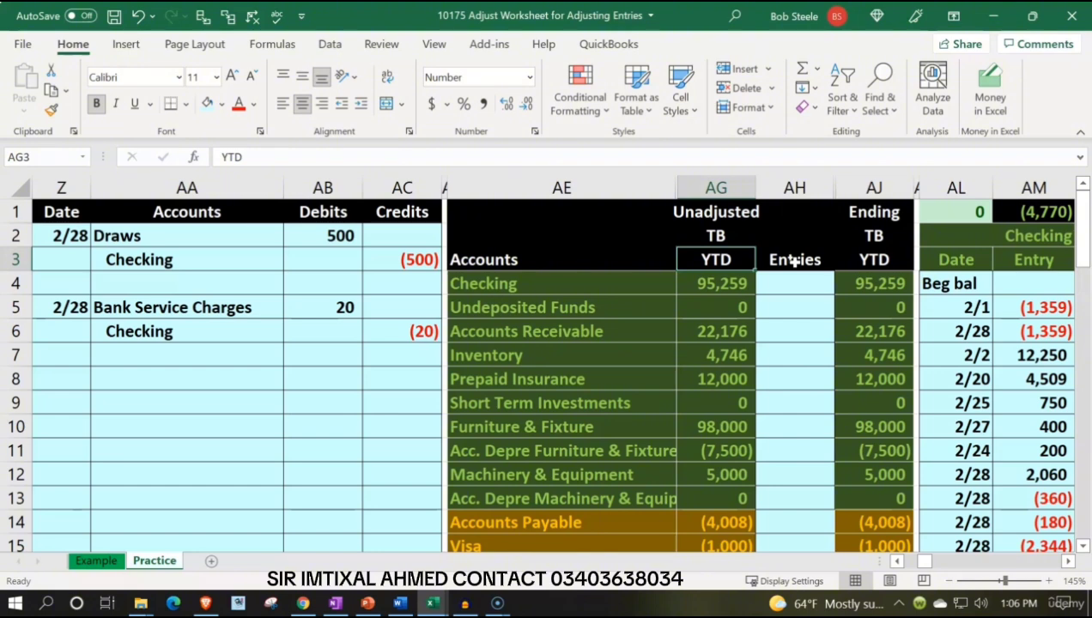
# Step: Enter Adjusting above the Entries heading in AH2 and replace the Ending heading in AJ1 with Adjusted
pyautogui.click(794, 261)
pyautogui.press('Up')
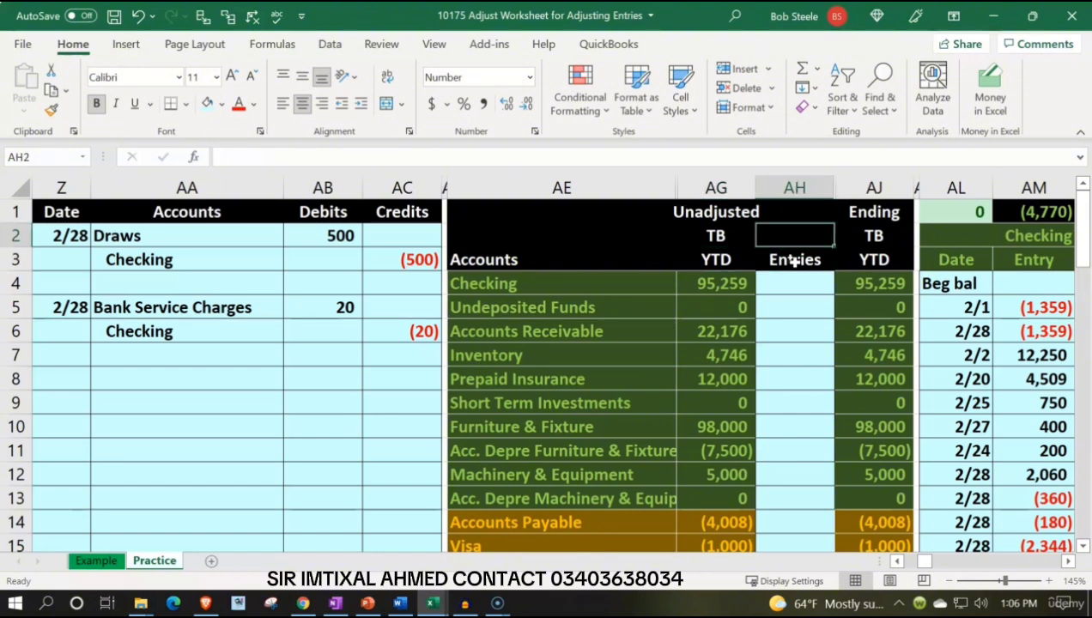
pyautogui.write('Adjusting')
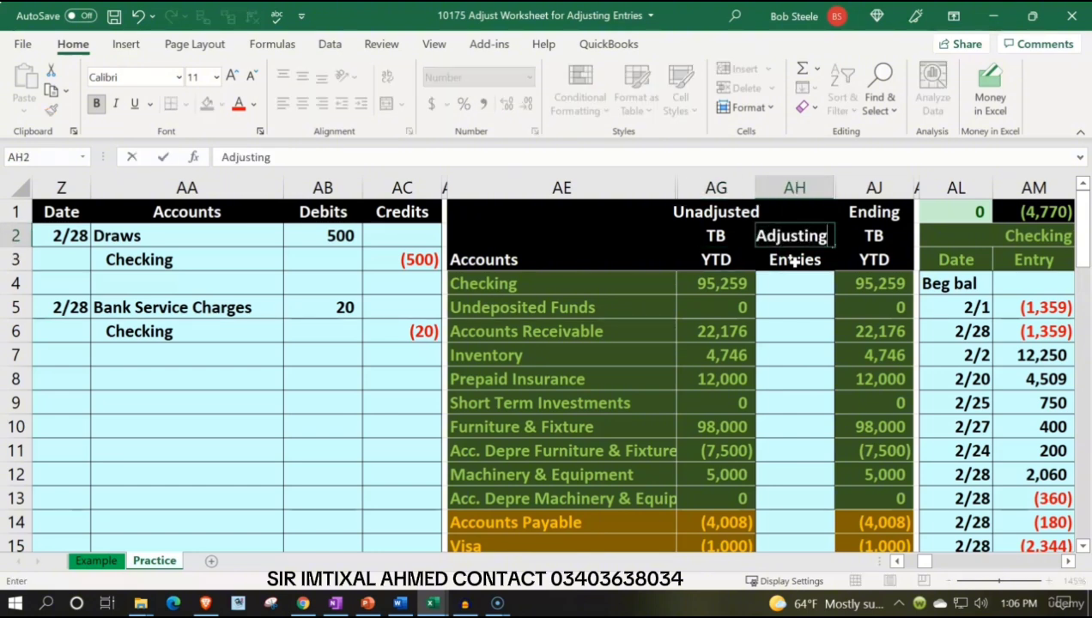
pyautogui.press('Tab')
pyautogui.press('Up')
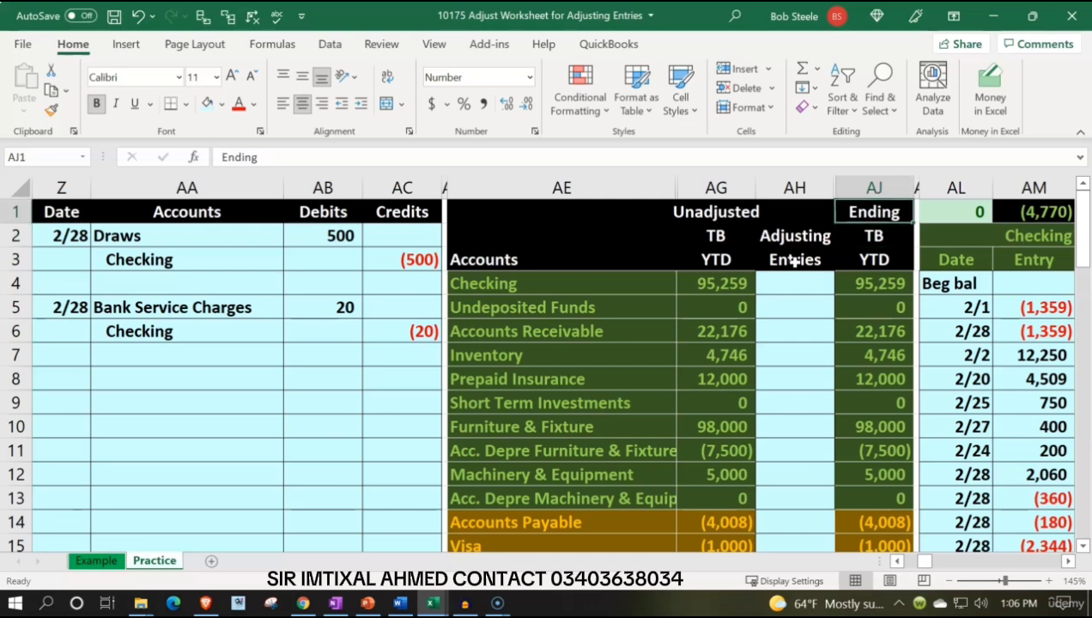
pyautogui.write('Adjusted')
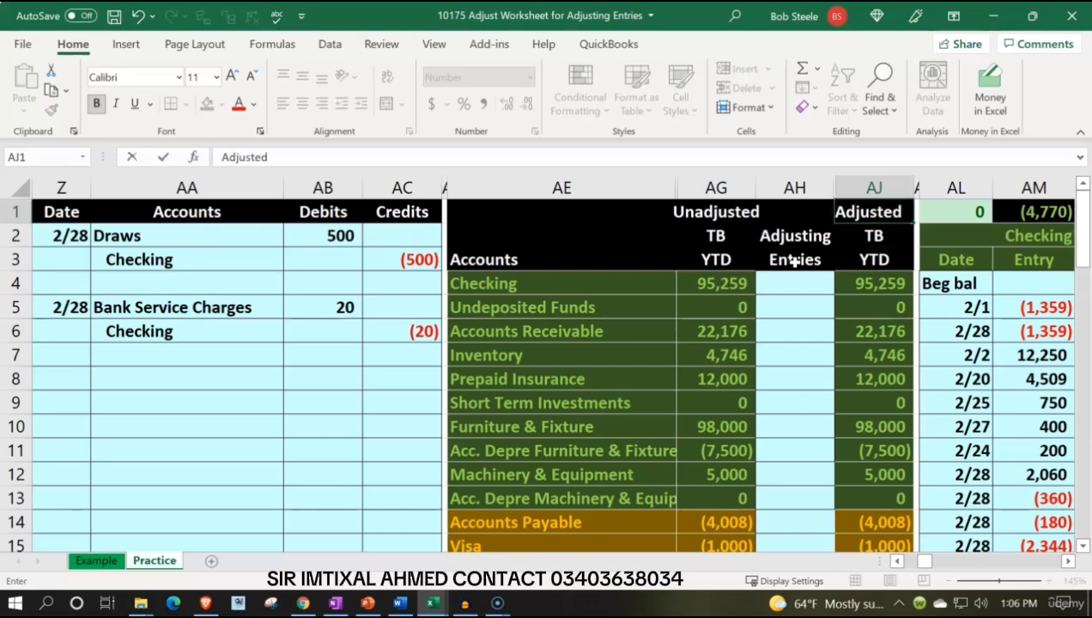
pyautogui.press('Return')
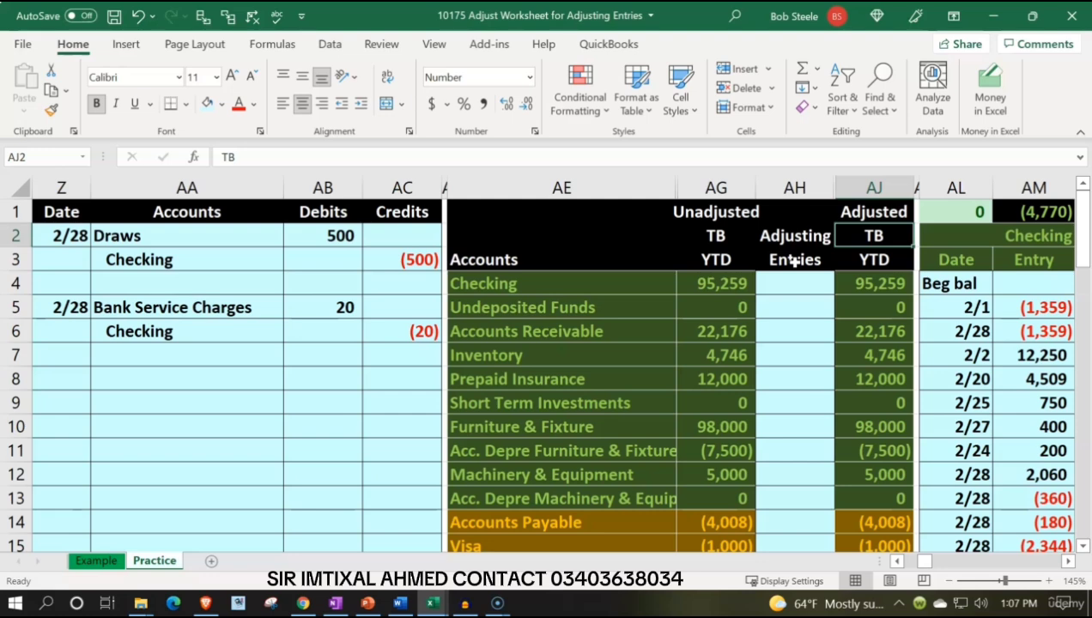
# Step: Examine the Unadjusted TB, Adjusting Entries and Adjusted TB columns, including the unadjusted Accounts Payable balance
pyautogui.click(703, 186)
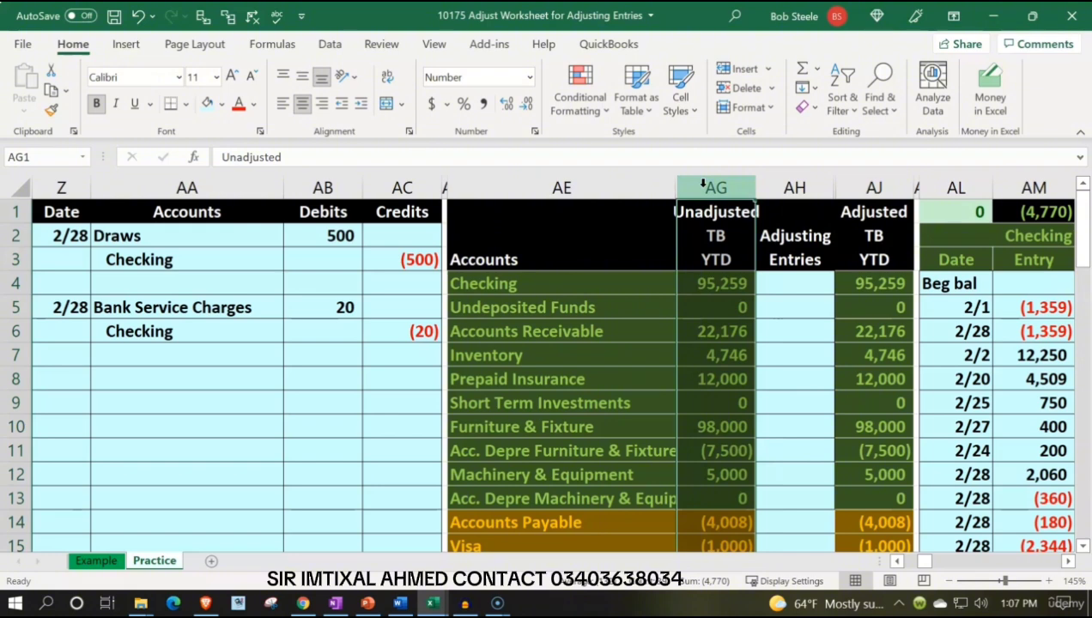
pyautogui.click(783, 187)
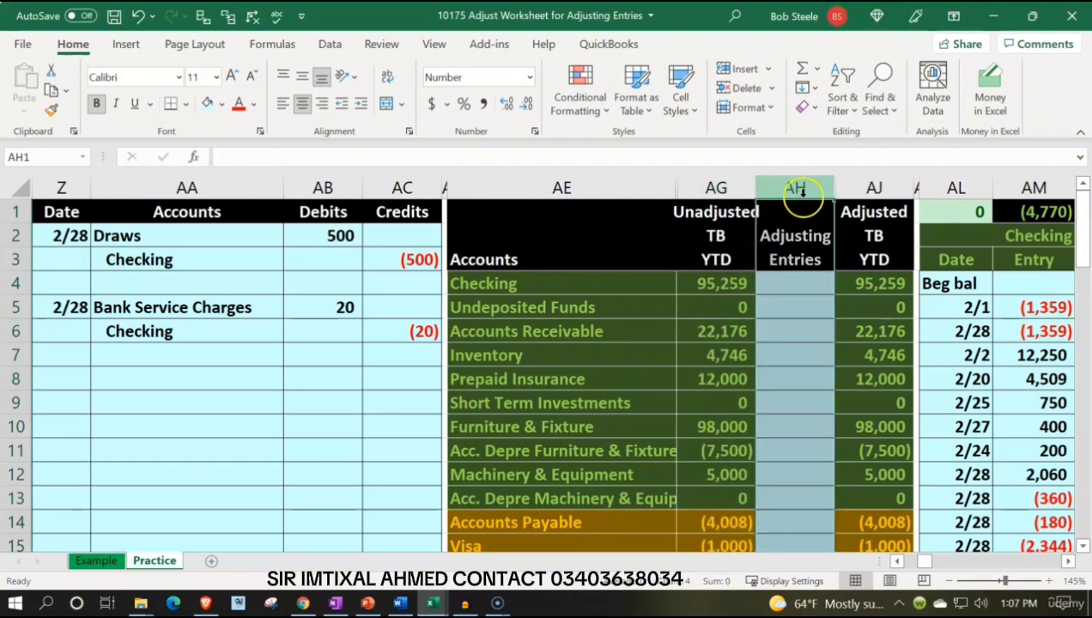
pyautogui.click(873, 185)
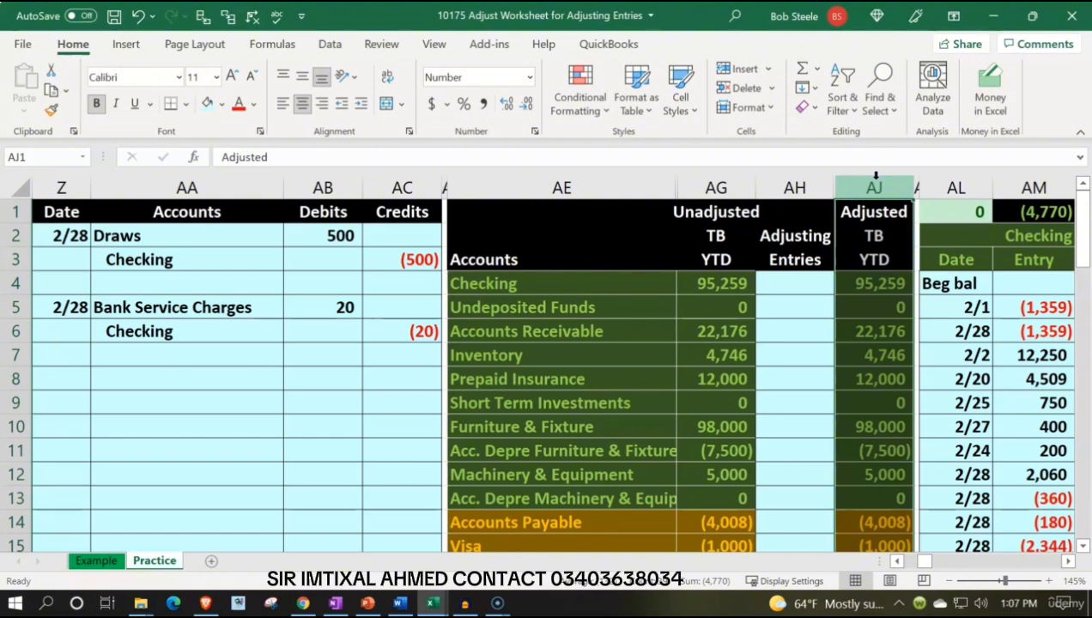
pyautogui.scroll(-2, 711, 331)
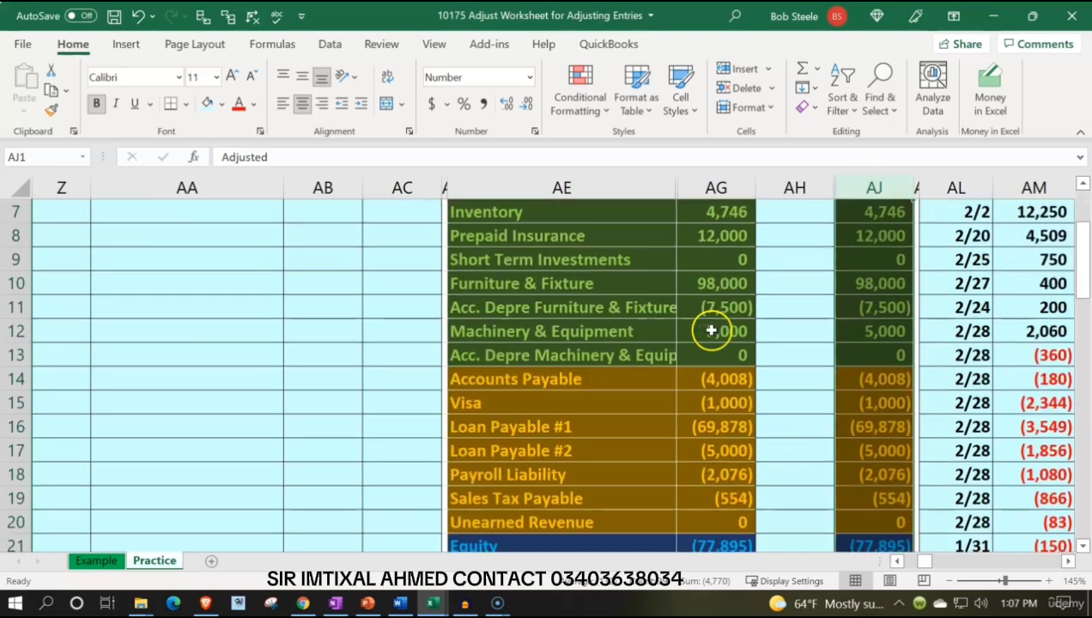
pyautogui.click(711, 382)
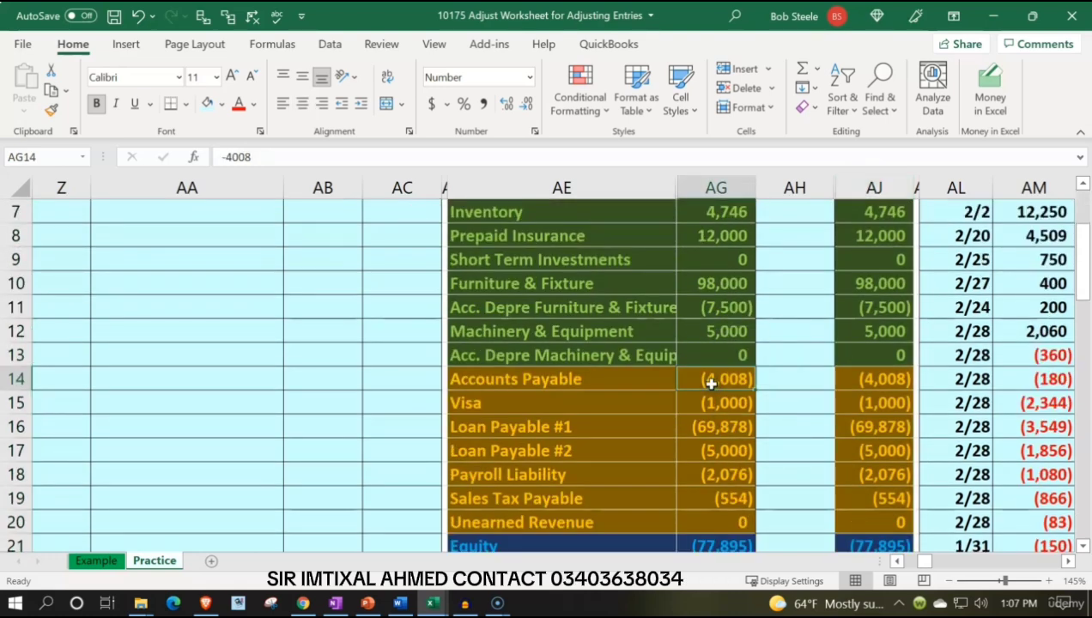
pyautogui.scroll(2, 711, 382)
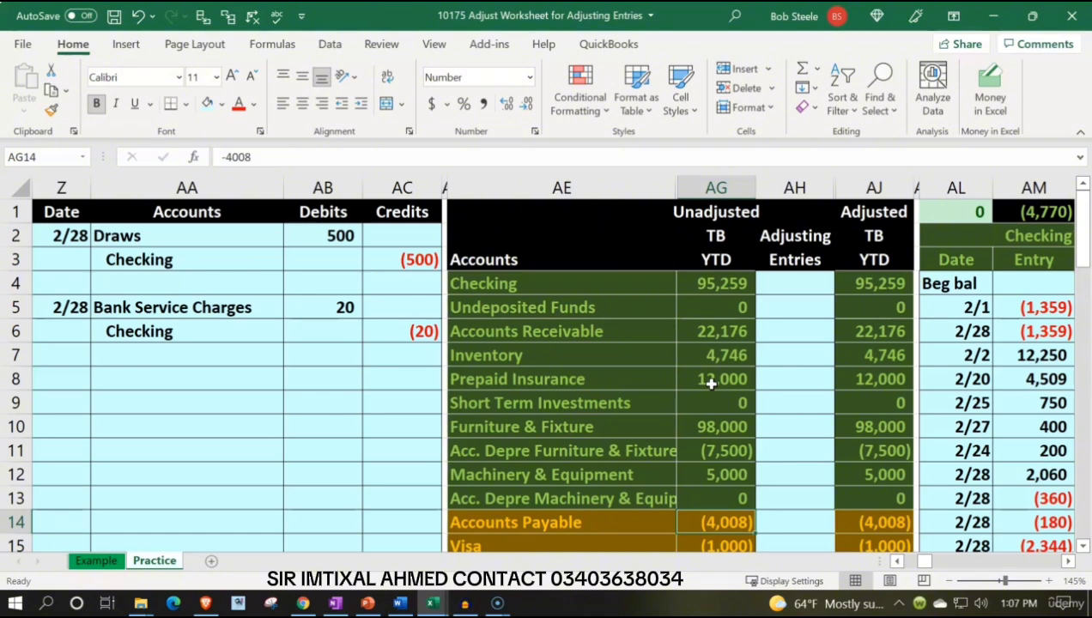
# Step: Inspect the total debits and credits formula in AG38 of the unadjusted trial balance
pyautogui.scroll(-10, 712, 384)
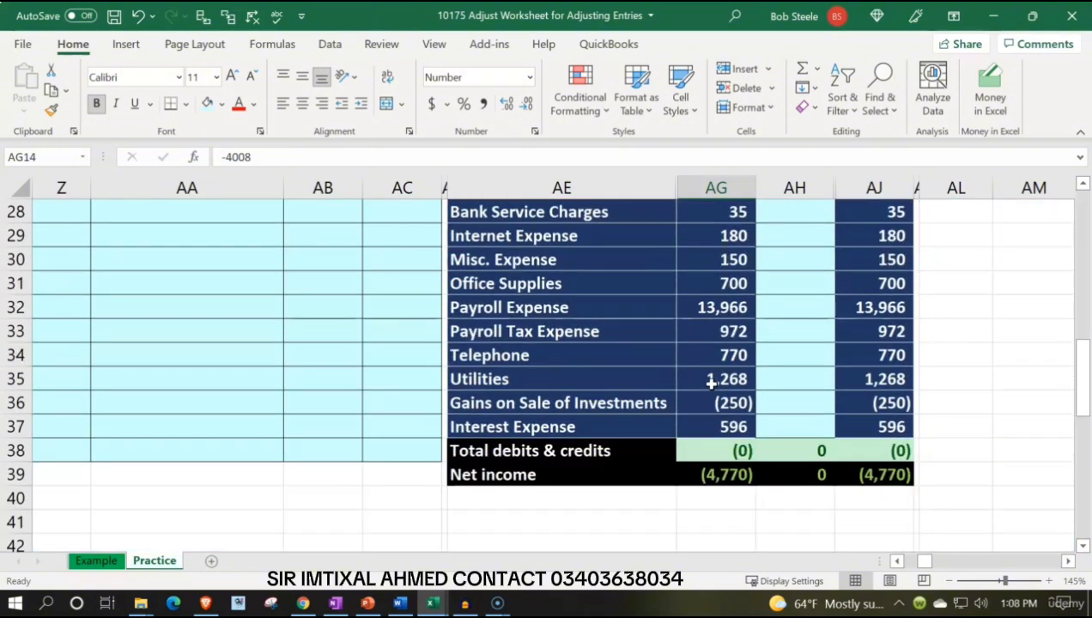
pyautogui.doubleClick(724, 378)
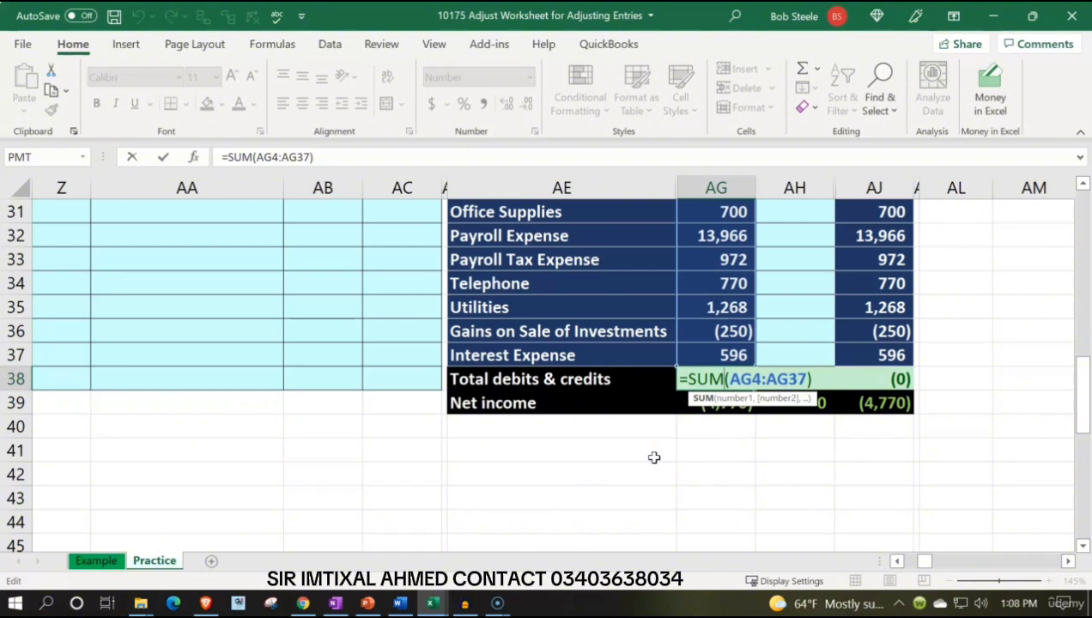
pyautogui.press('Return')
pyautogui.press('Up')
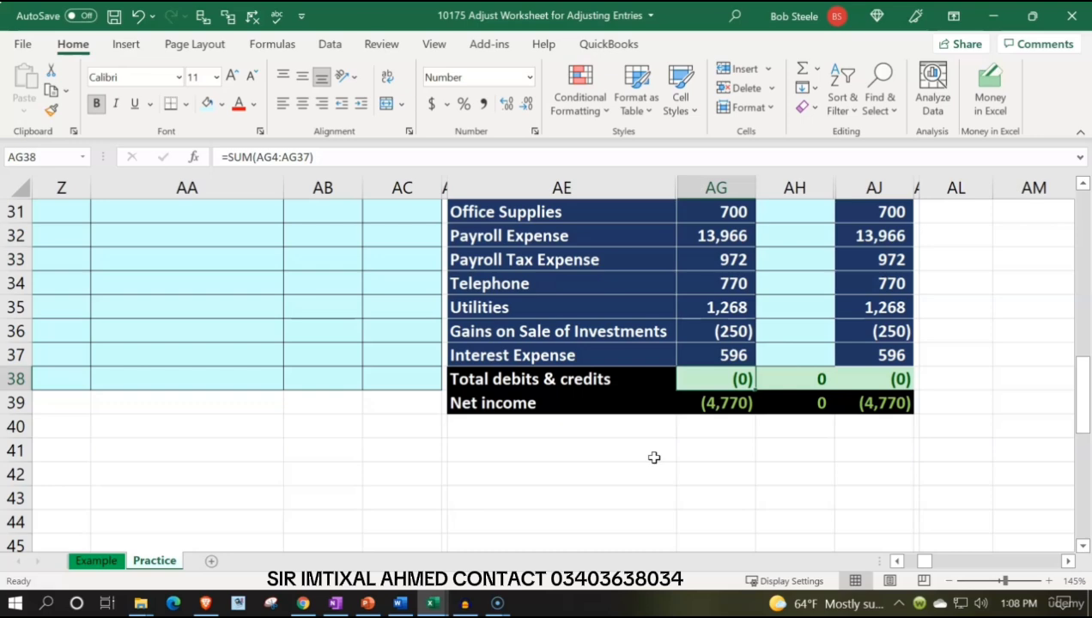
# Step: Check the unadjusted income and expense balances AG24 to AG37 against the net income formula in AG39
pyautogui.scroll(4, 654, 458)
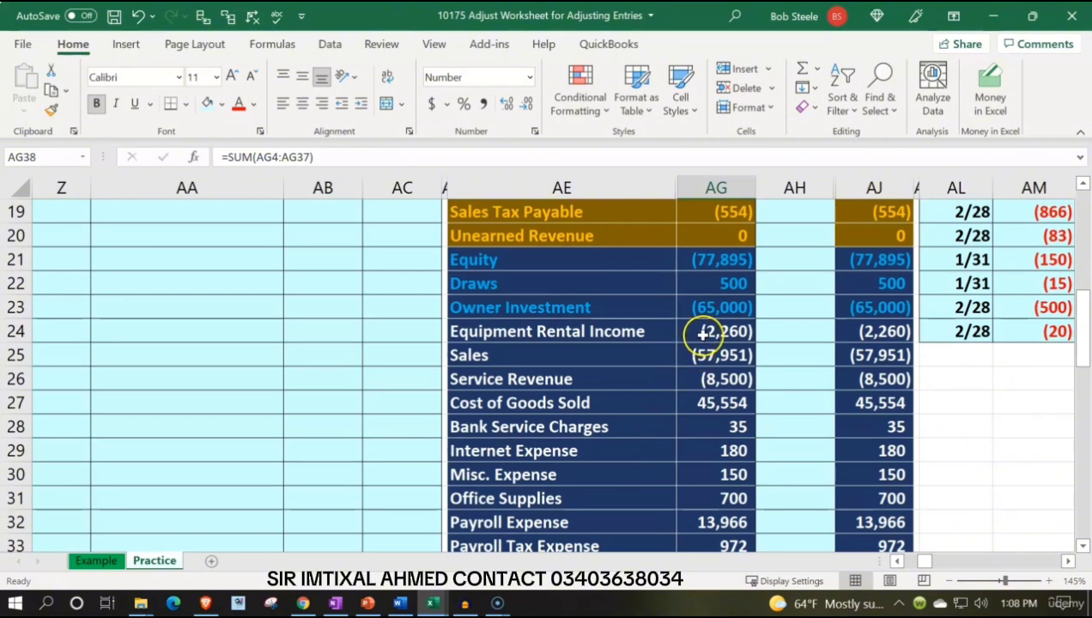
pyautogui.moveTo(703, 335); pyautogui.dragTo(697, 500)
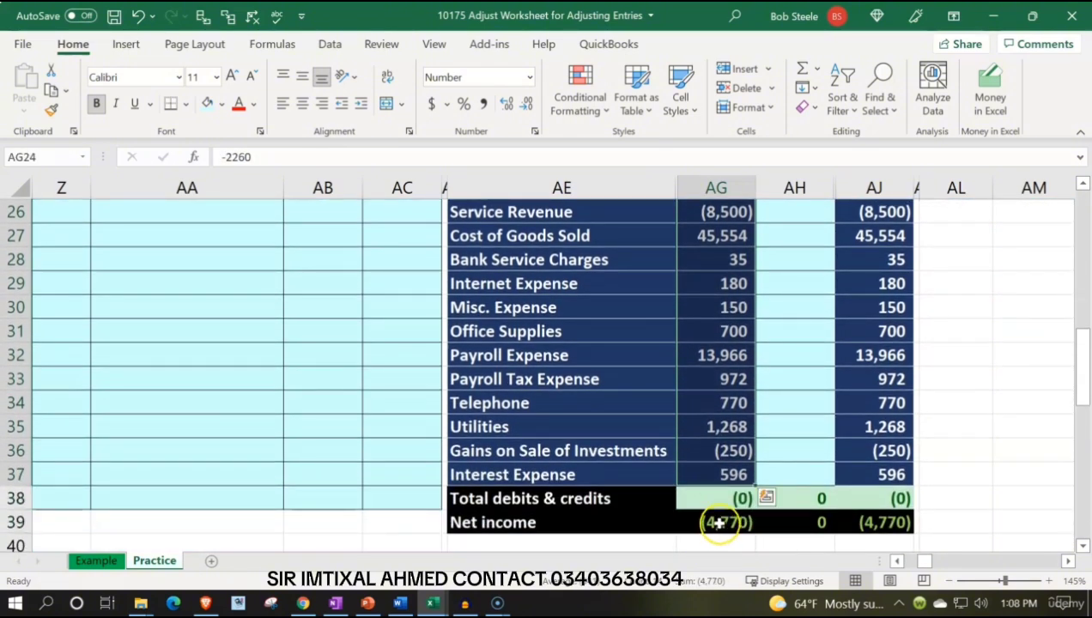
pyautogui.click(718, 523)
pyautogui.doubleClick(718, 523)
pyautogui.scroll(4, 618, 499)
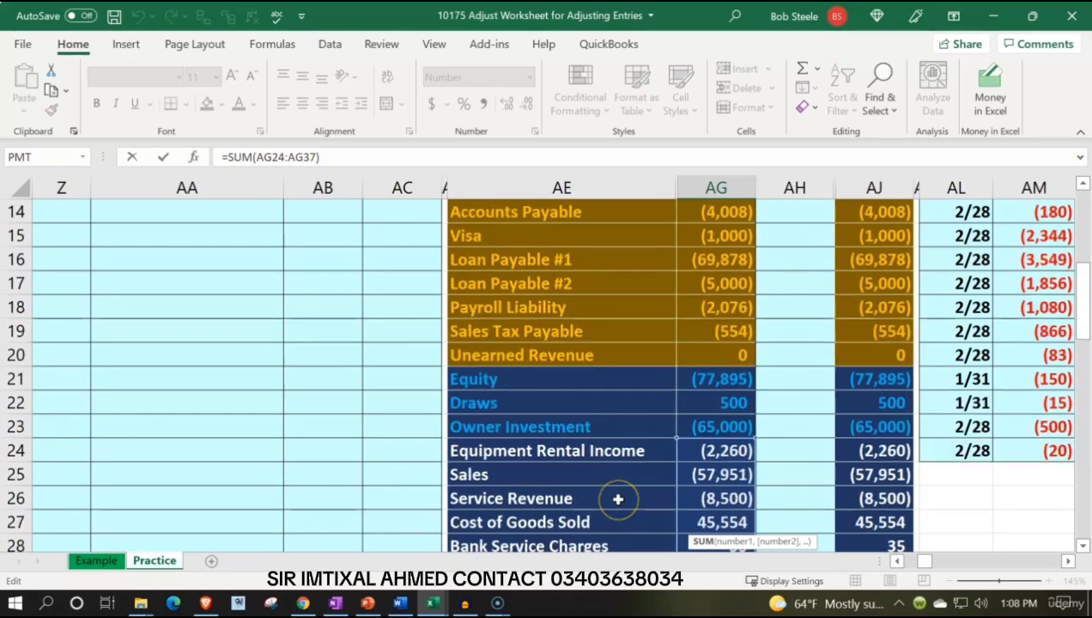
pyautogui.scroll(-2, 618, 499)
pyautogui.press('Return')
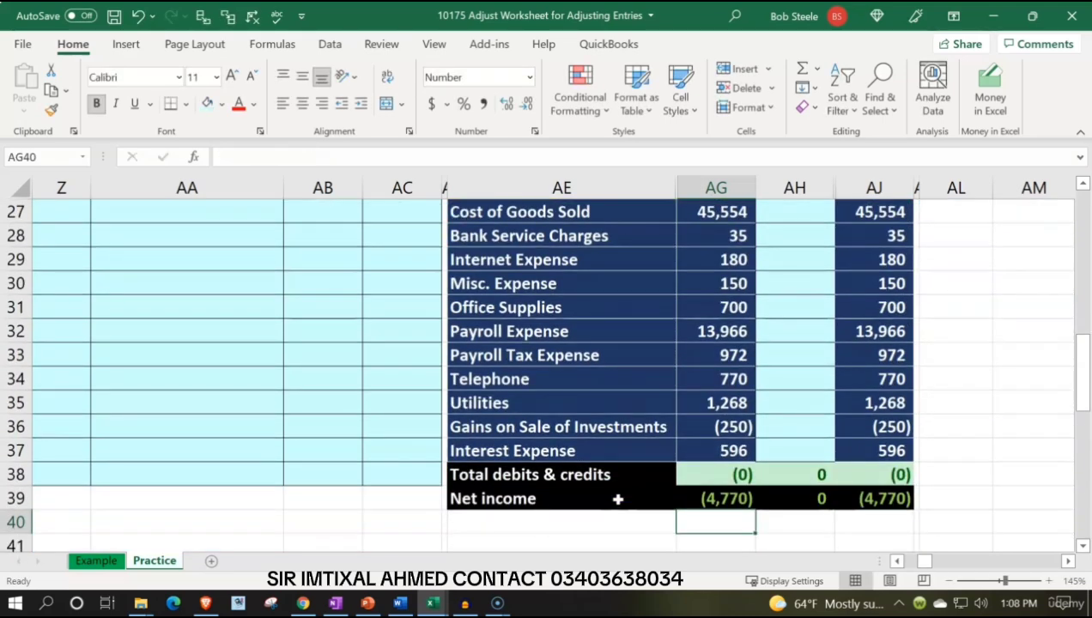
# Step: Check the sum of the unadjusted asset balances AG4 to AG13 and review the total and net income rows
pyautogui.scroll(9, 618, 499)
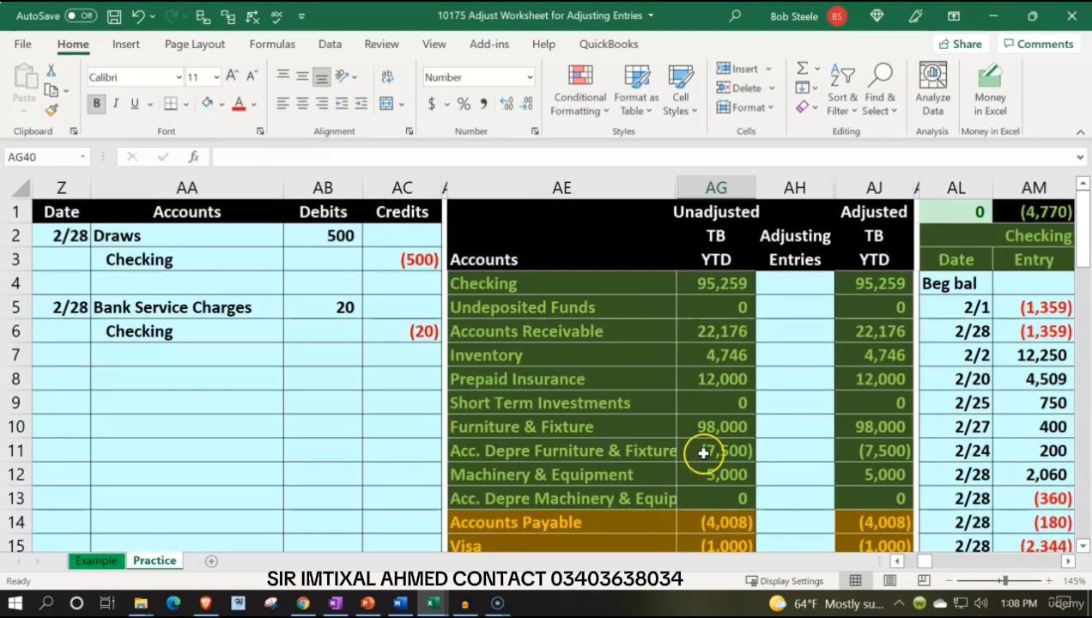
pyautogui.click(702, 453)
pyautogui.click(713, 292)
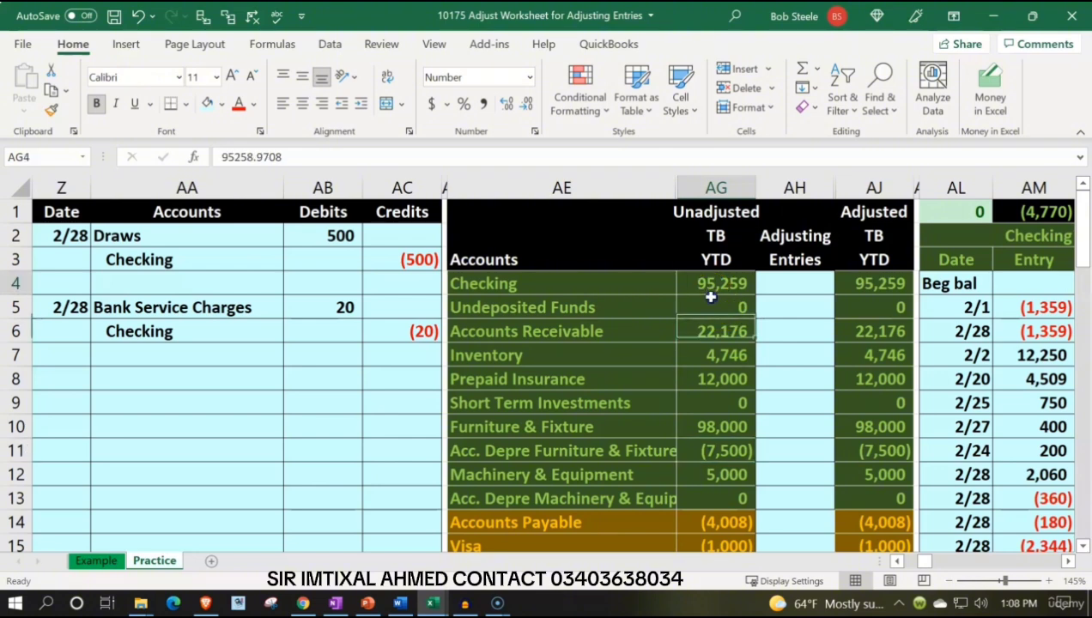
pyautogui.moveTo(711, 297); pyautogui.dragTo(719, 498)
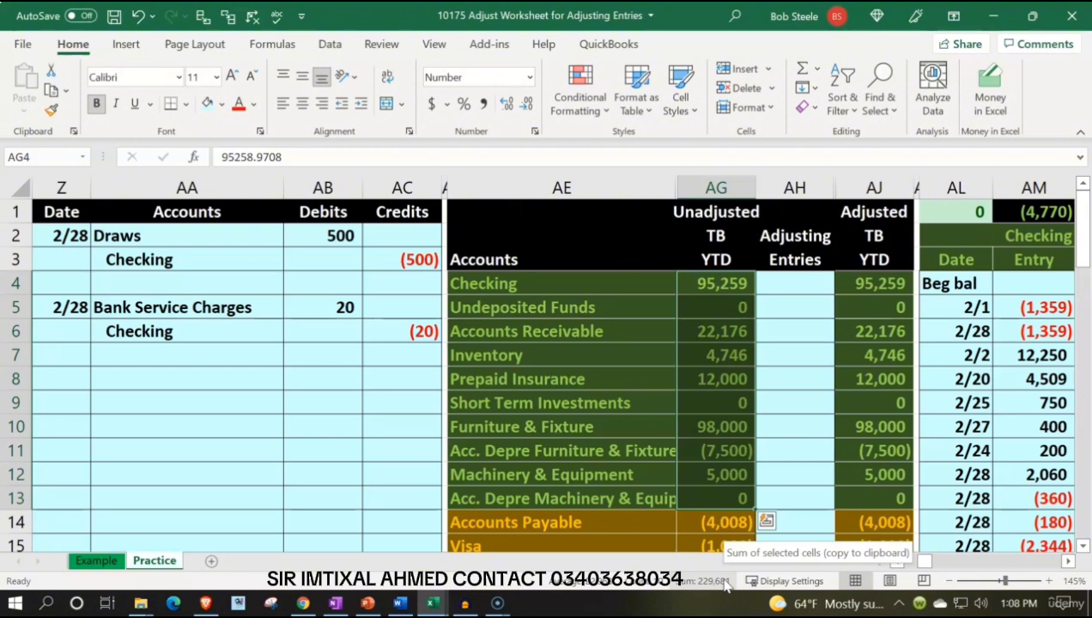
pyautogui.scroll(-10, 695, 480)
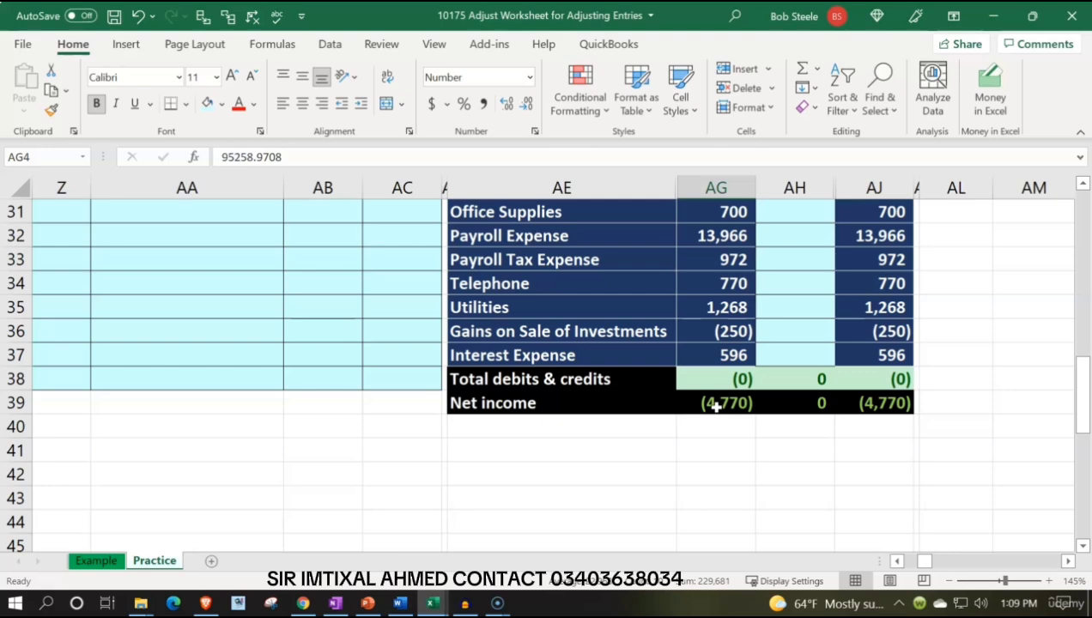
pyautogui.scroll(10, 717, 407)
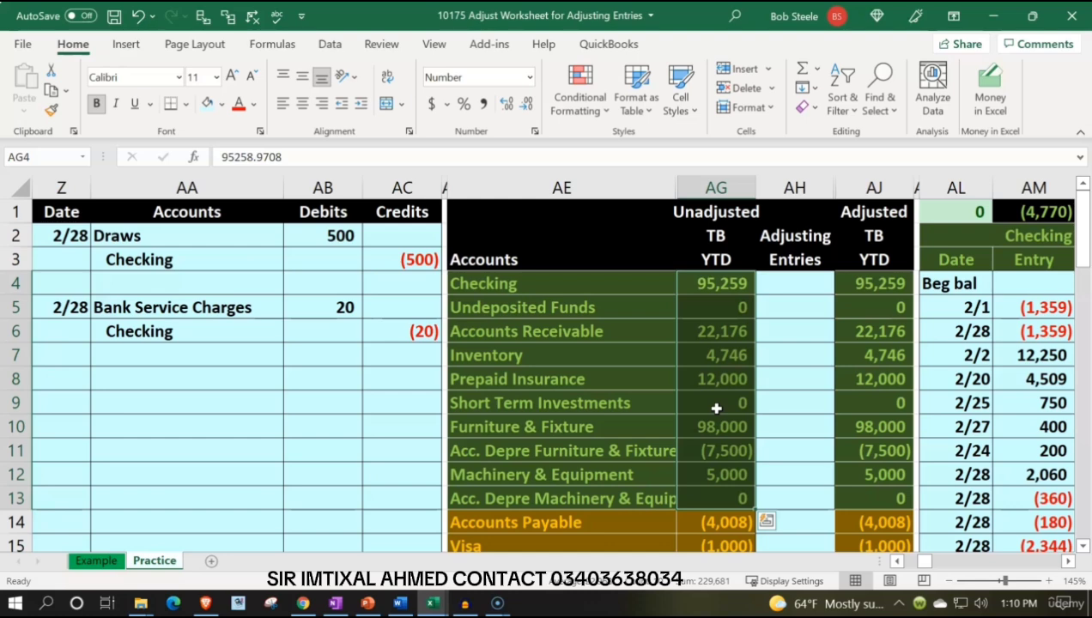
# Step: Review the unadjusted asset accounts, the Checking row across to the adjusted balance, and the liability, equity and income accounts
pyautogui.moveTo(568, 291); pyautogui.dragTo(730, 477)
pyautogui.scroll(-5, 730, 477)
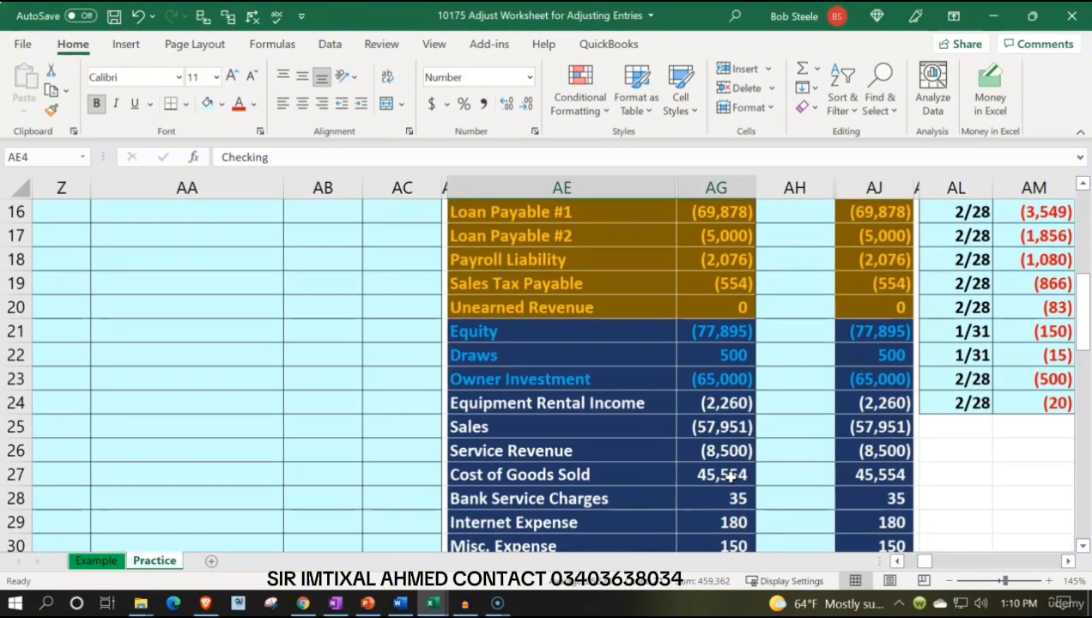
pyautogui.scroll(4, 730, 477)
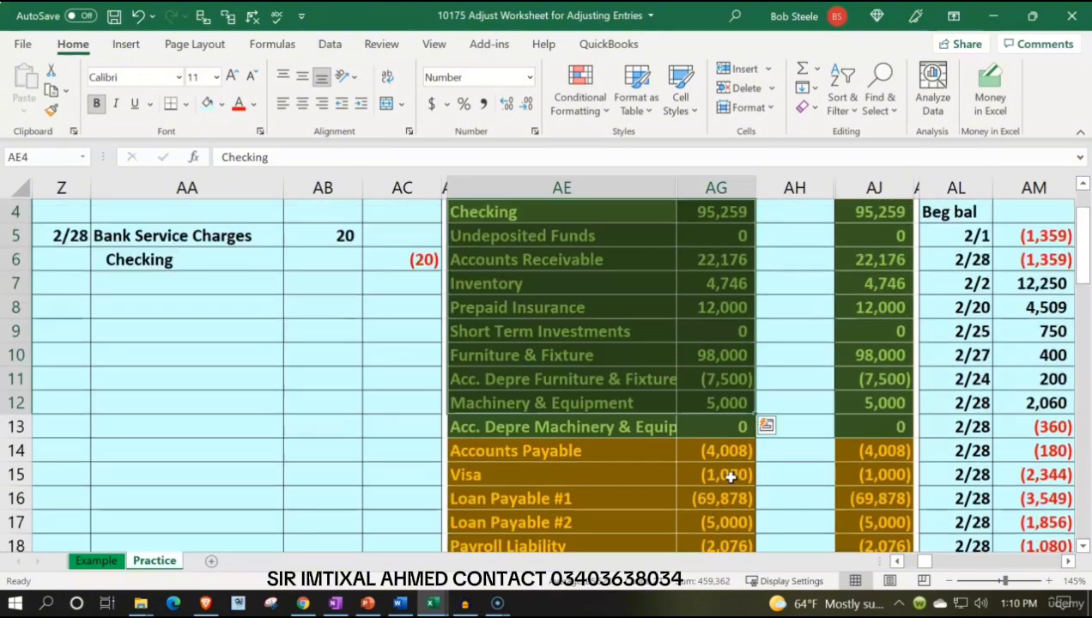
pyautogui.moveTo(579, 217); pyautogui.dragTo(847, 212)
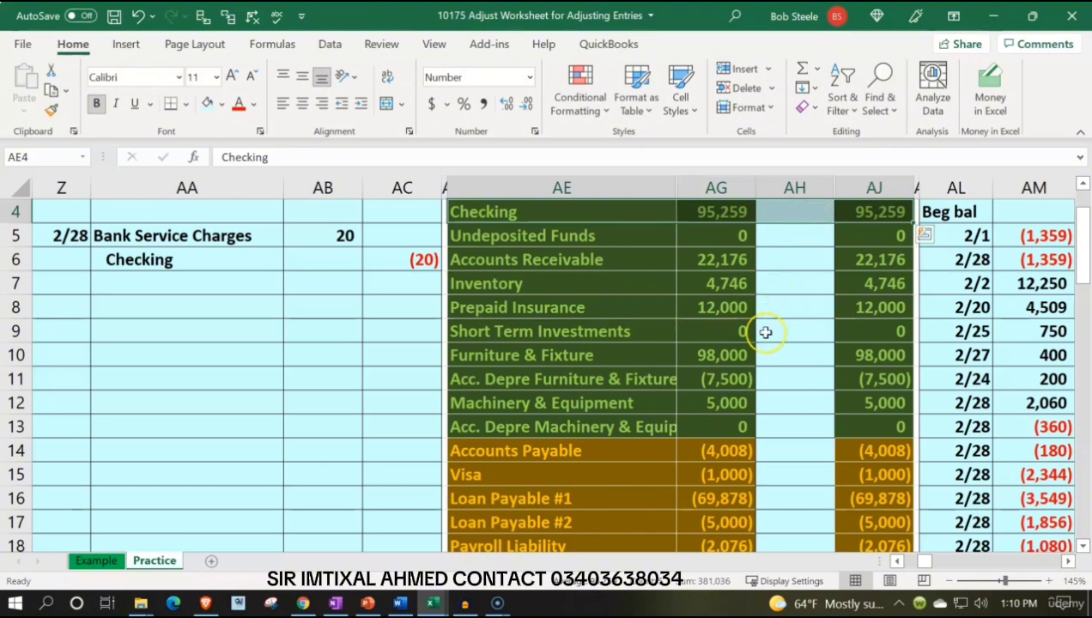
pyautogui.scroll(-4, 763, 334)
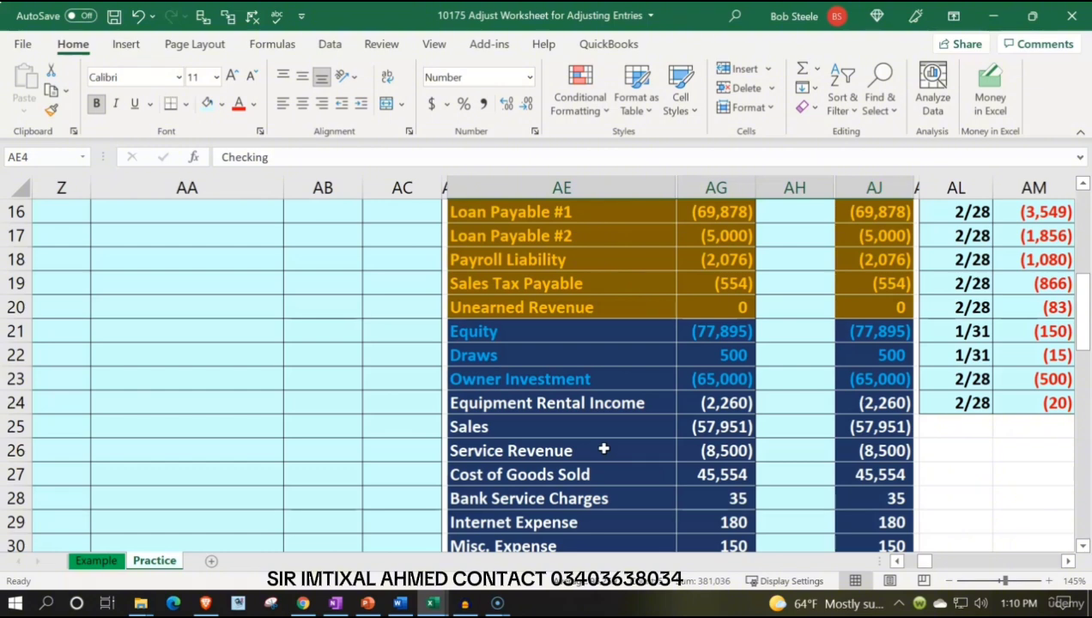
pyautogui.scroll(5, 604, 449)
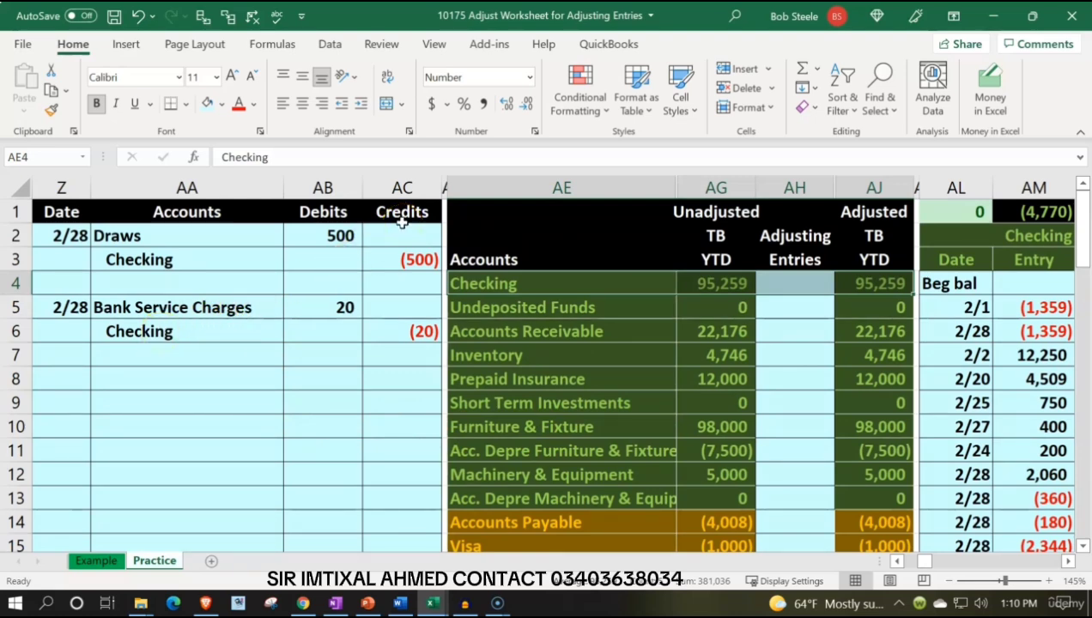
# Step: Copy the journal entry columns Z to AC and insert the copies in front of the spacer column AD
pyautogui.click(57, 187)
pyautogui.moveTo(56, 188); pyautogui.dragTo(388, 174)
pyautogui.hotkey('ctrl', 'c')
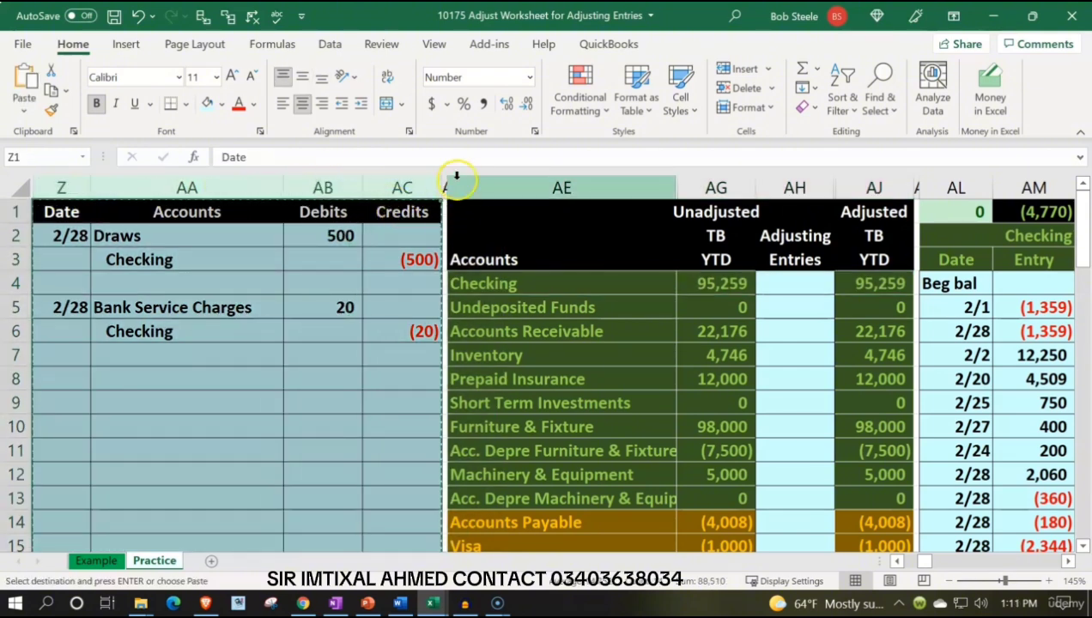
pyautogui.click(445, 184)
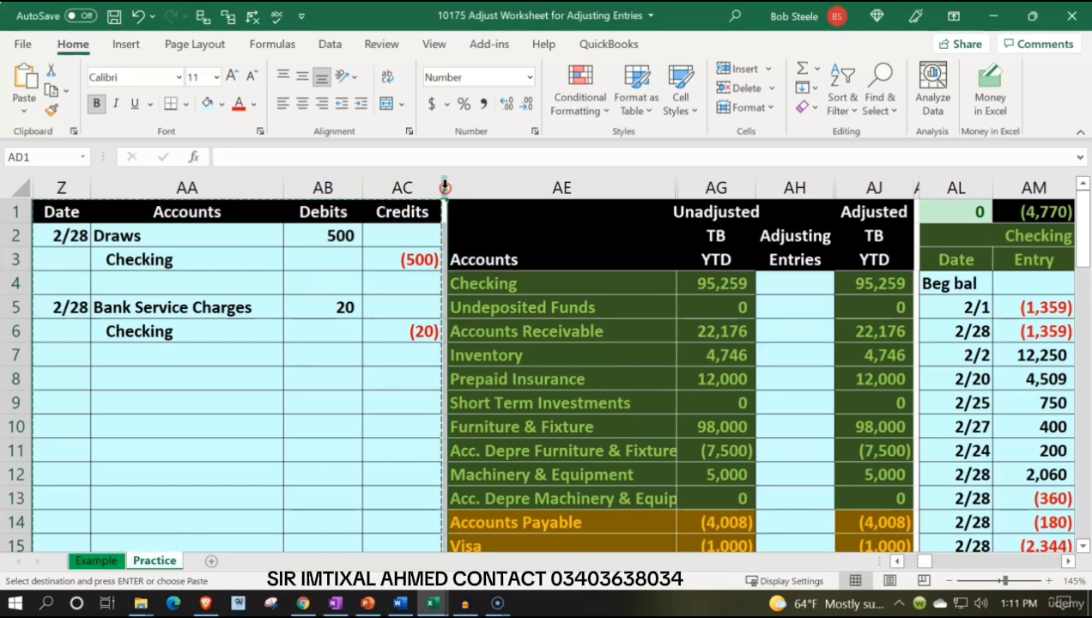
pyautogui.rightClick(444, 185)
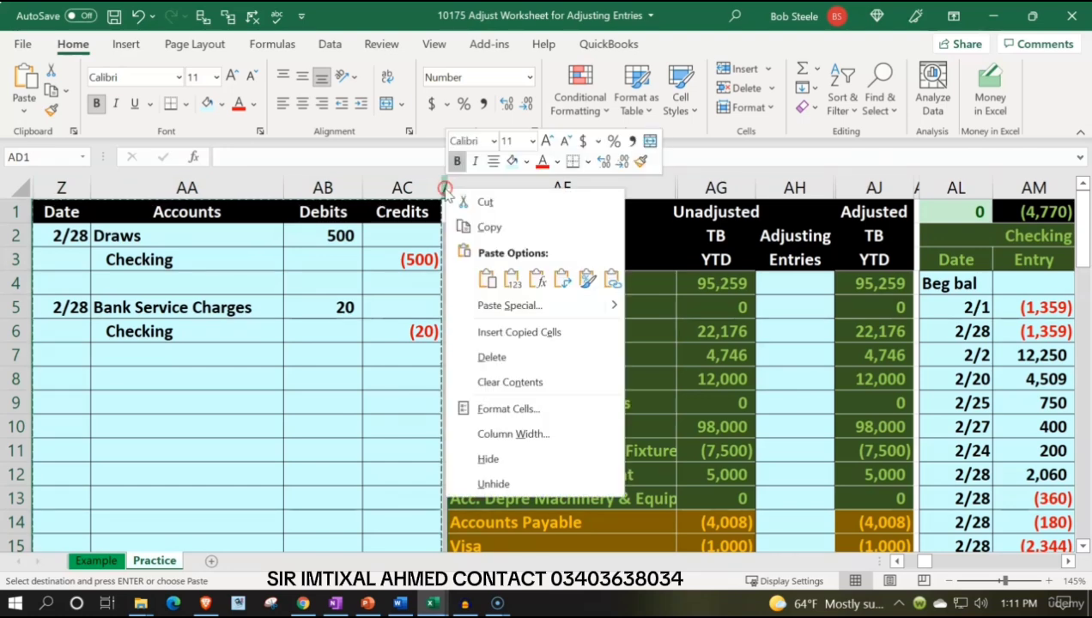
pyautogui.click(493, 331)
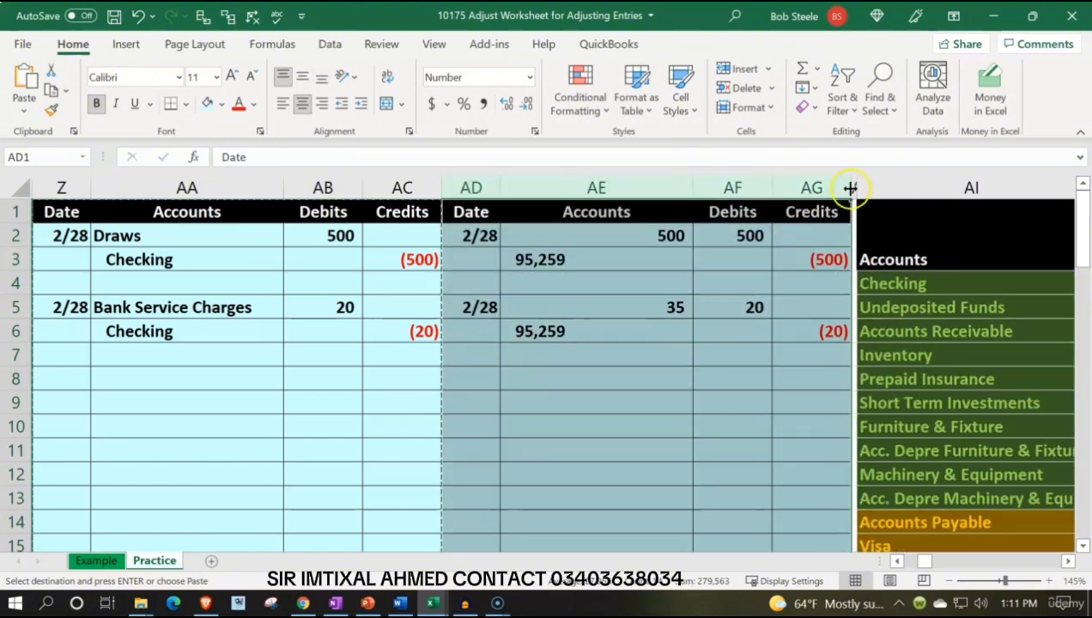
# Step: Copy the narrow spacer column AH and insert it at AD between the original and copied journal entry columns
pyautogui.click(854, 182)
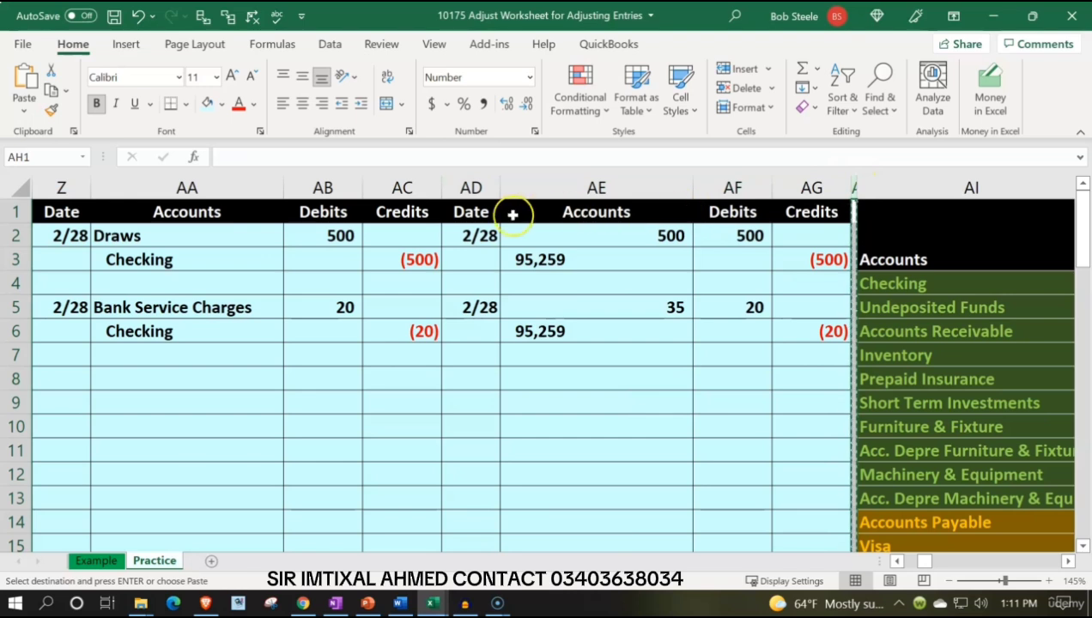
pyautogui.click(473, 186)
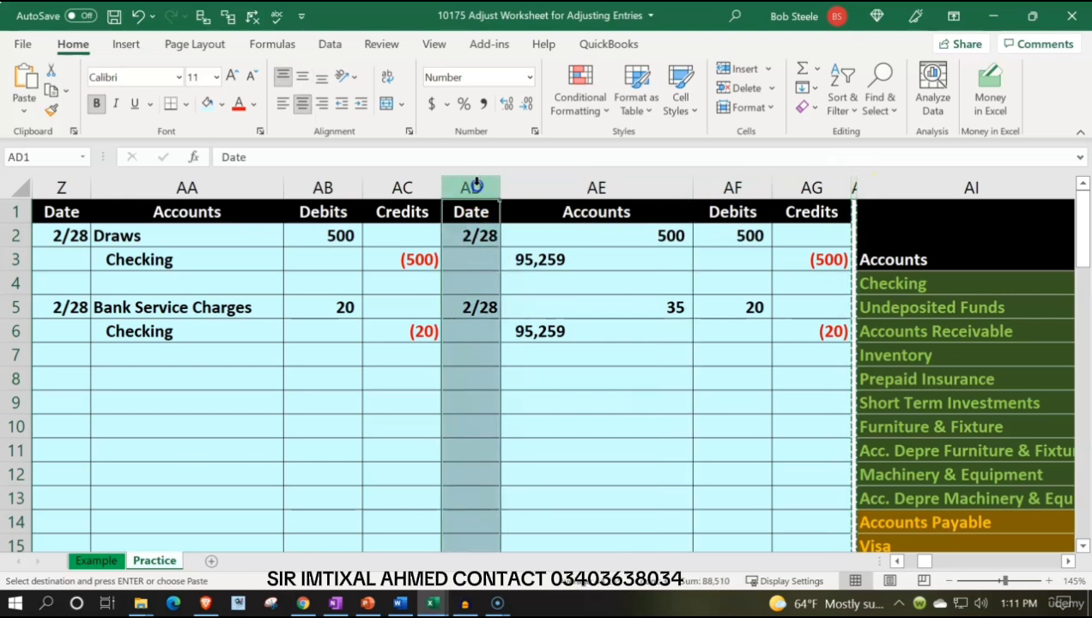
pyautogui.rightClick(477, 277)
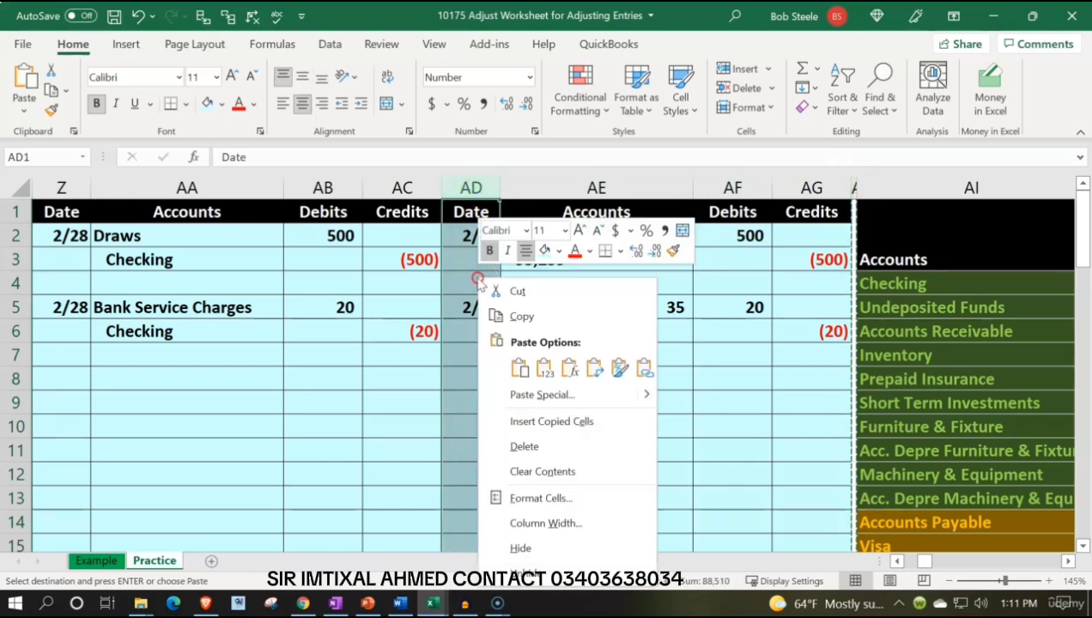
pyautogui.click(542, 421)
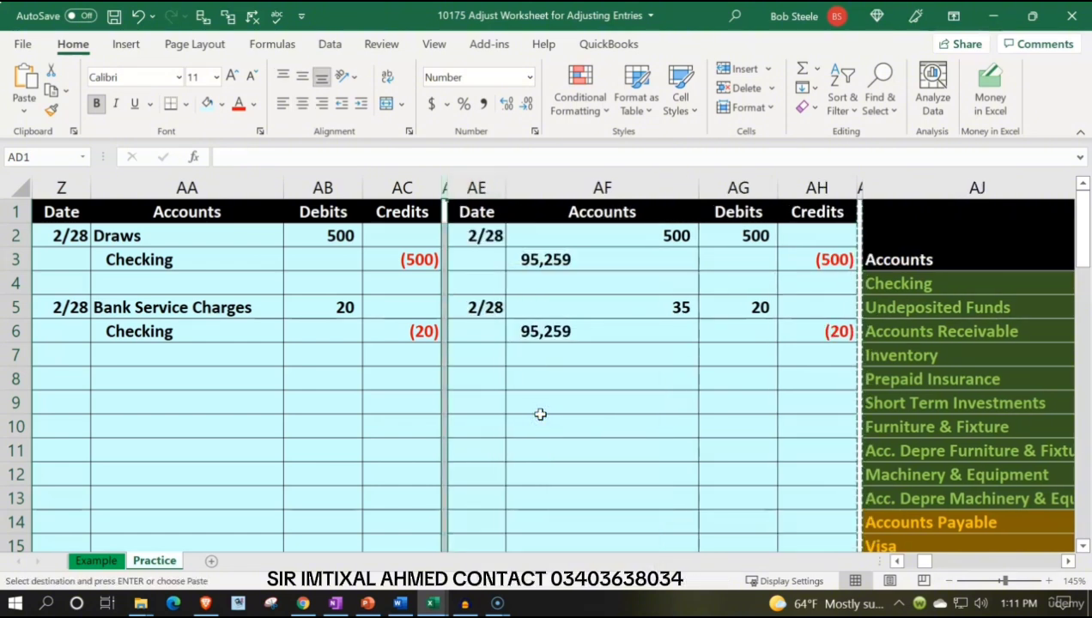
pyautogui.click(536, 416)
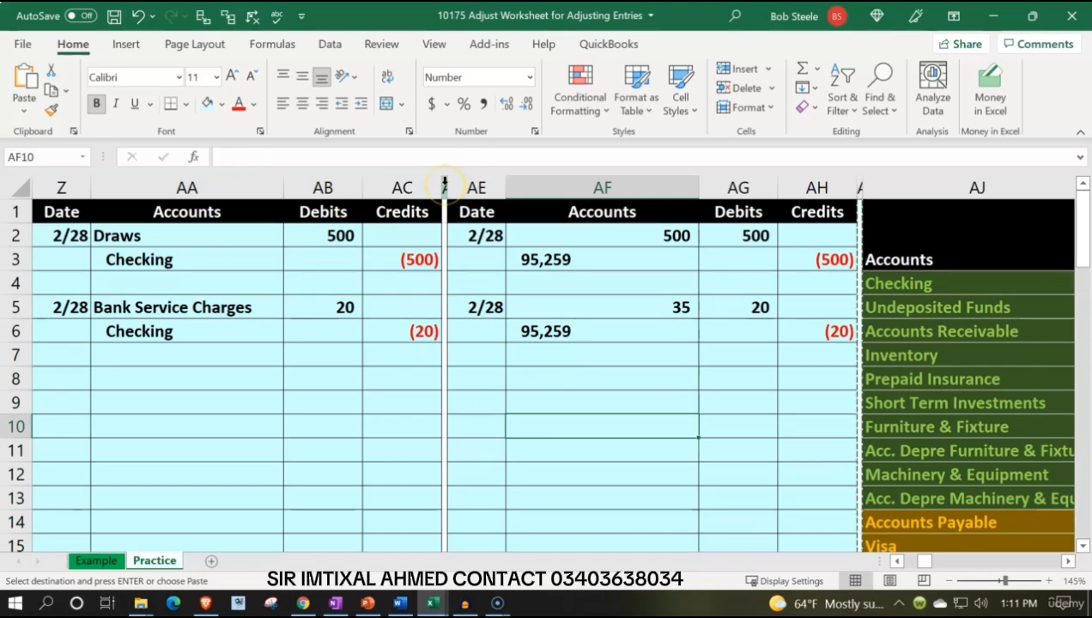
# Step: Hide the original journal entry columns and their spacer, Z through AD
pyautogui.moveTo(445, 182); pyautogui.dragTo(61, 187)
pyautogui.rightClick(140, 350)
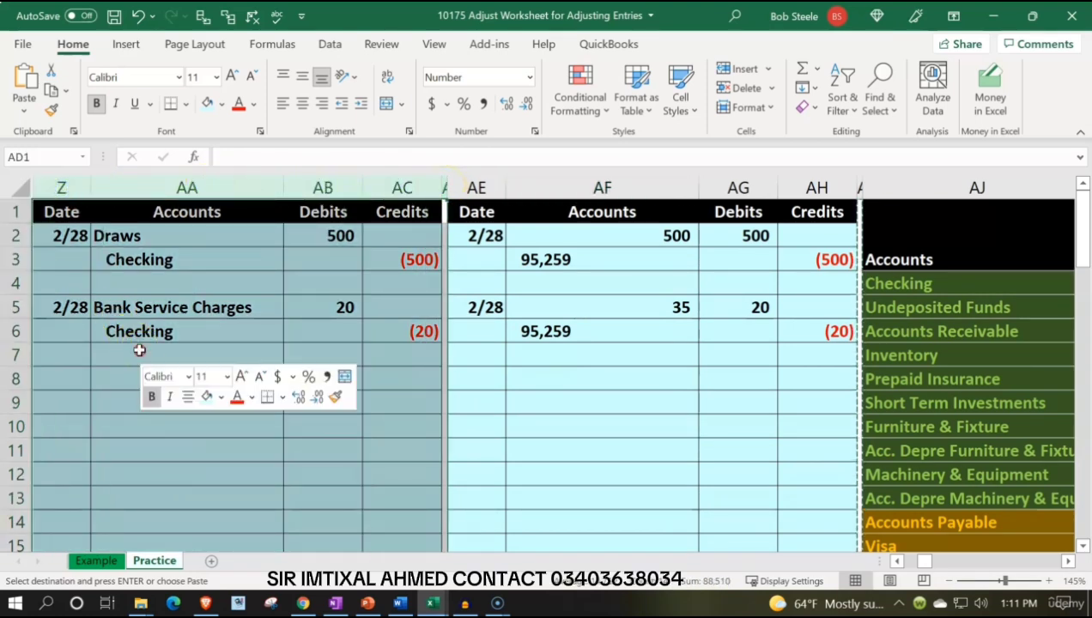
pyautogui.click(158, 321)
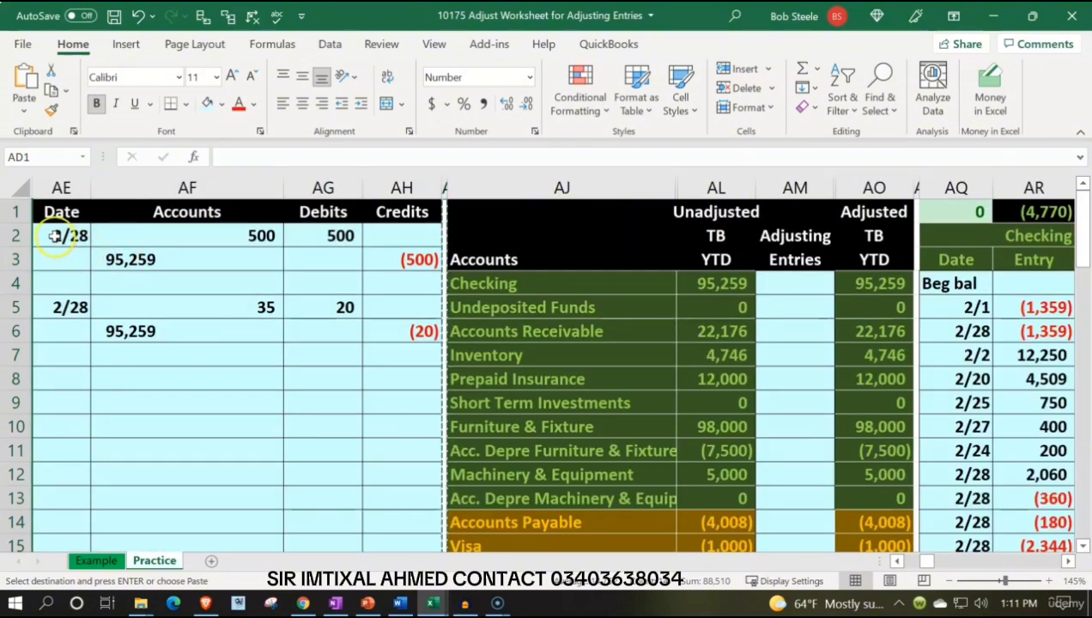
# Step: Copy the formatting of AE2:AH2 down over the rows below in the copied journal columns
pyautogui.moveTo(60, 235); pyautogui.dragTo(332, 243)
pyautogui.moveTo(365, 241); pyautogui.dragTo(366, 237)
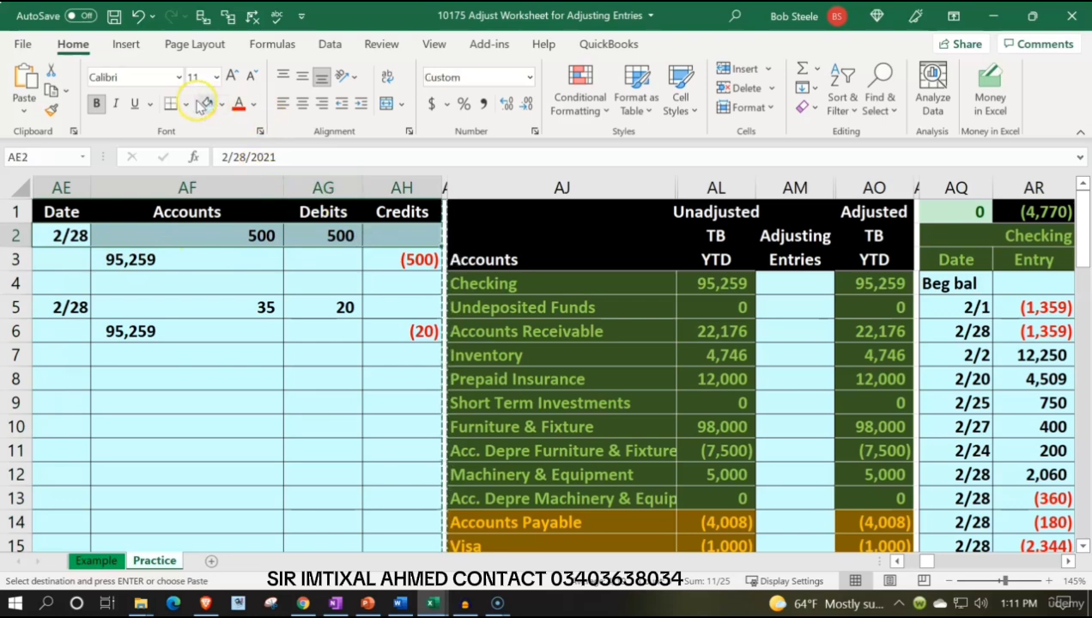
pyautogui.click(52, 110)
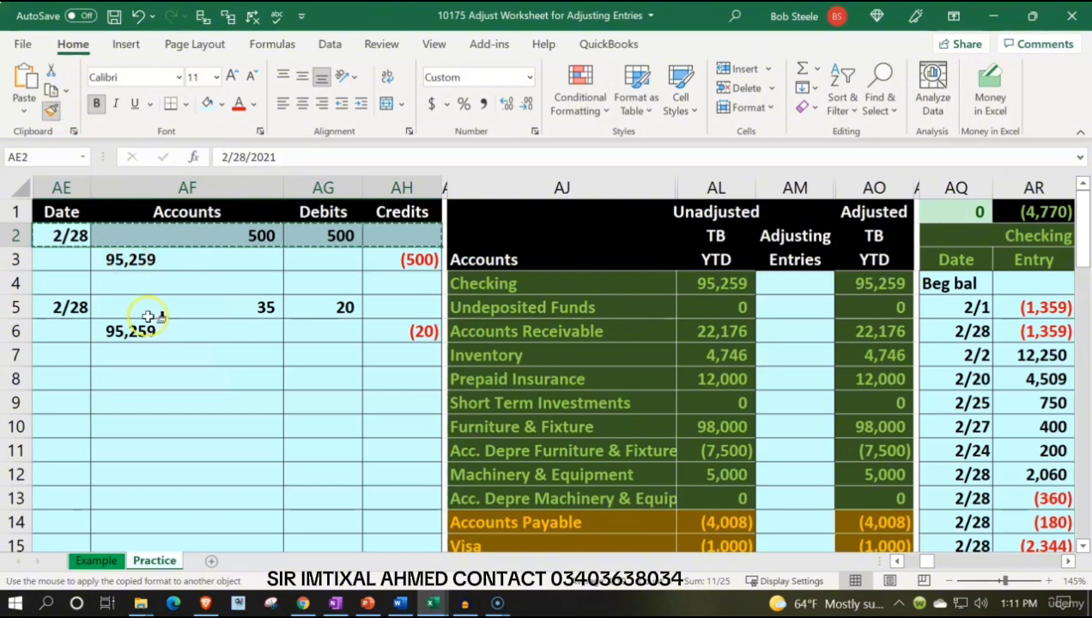
pyautogui.moveTo(78, 237)
pyautogui.mouseDown()
pyautogui.moveTo(121, 244)
pyautogui.moveTo(341, 378)
pyautogui.moveTo(370, 568)
pyautogui.moveTo(361, 563)
pyautogui.moveTo(378, 498)
pyautogui.moveTo(372, 507)
pyautogui.mouseUp()
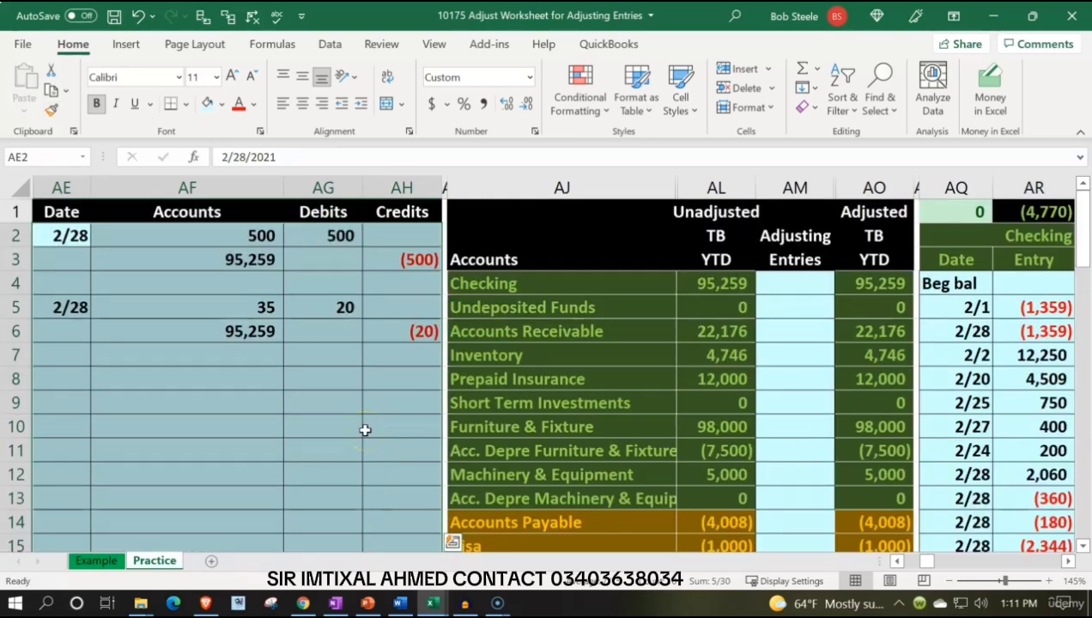
# Step: Clear the copied journal entries from row 2 down in columns AE to AH, keeping the headers
pyautogui.press('Delete')
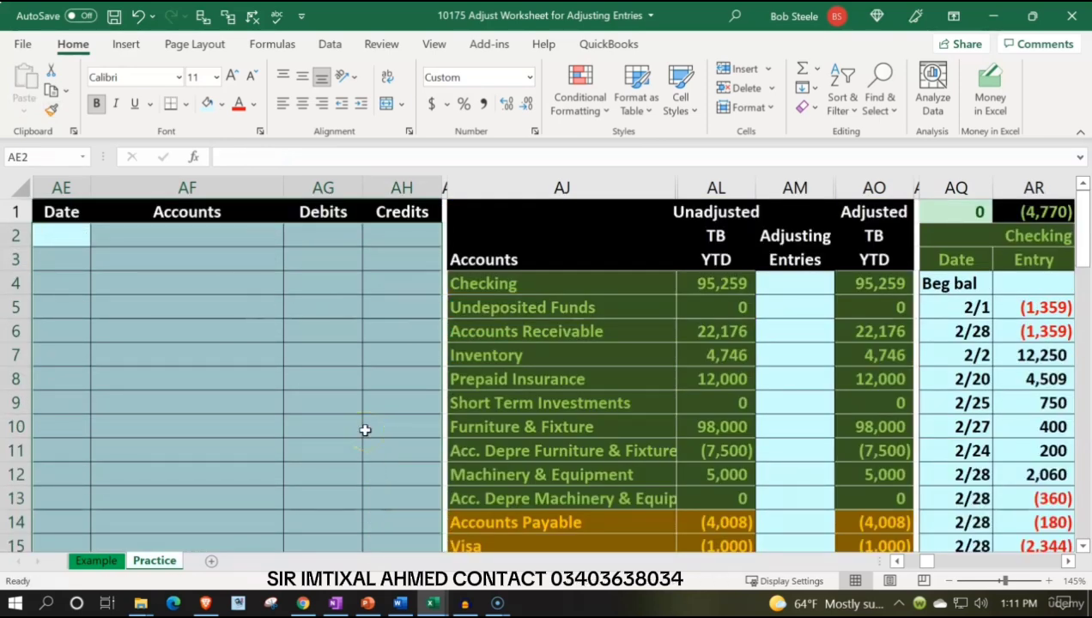
pyautogui.hotkey('shift', 'BackSpace')
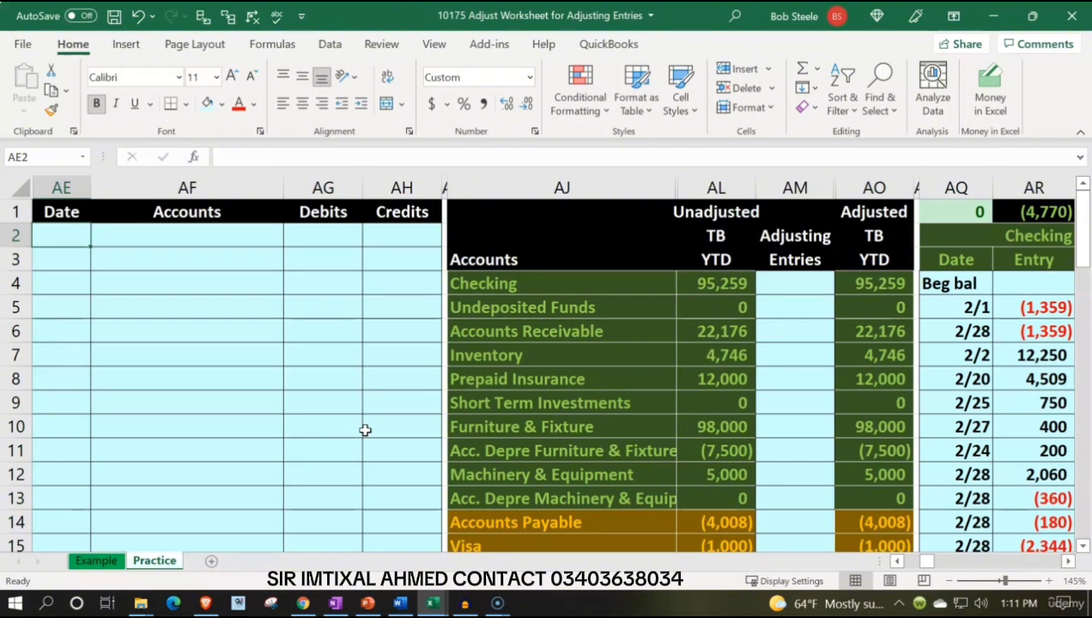
pyautogui.press('Down')
pyautogui.press('Down')
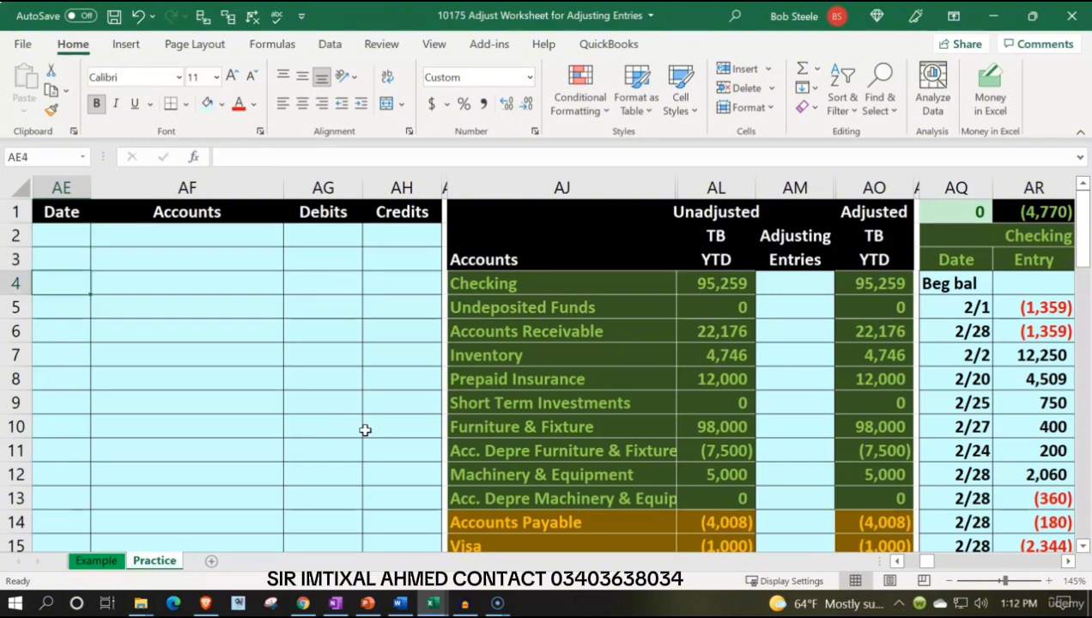
# Step: Review the Adjusting Entries column and the Checking, Undeposited Funds and Accounts Receivable general ledger accounts beside the trial balance
pyautogui.click(787, 331)
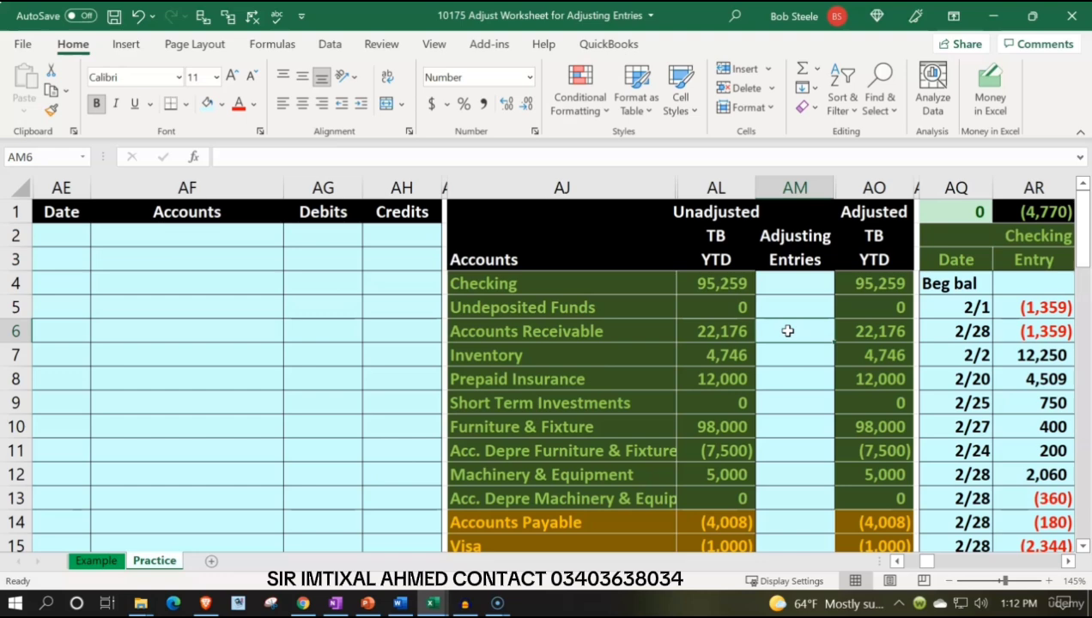
pyautogui.press('Right')
pyautogui.press('Right')
pyautogui.press('Right')
pyautogui.press('Right')
pyautogui.press('Right')
pyautogui.press('Right')
pyautogui.press('Right')
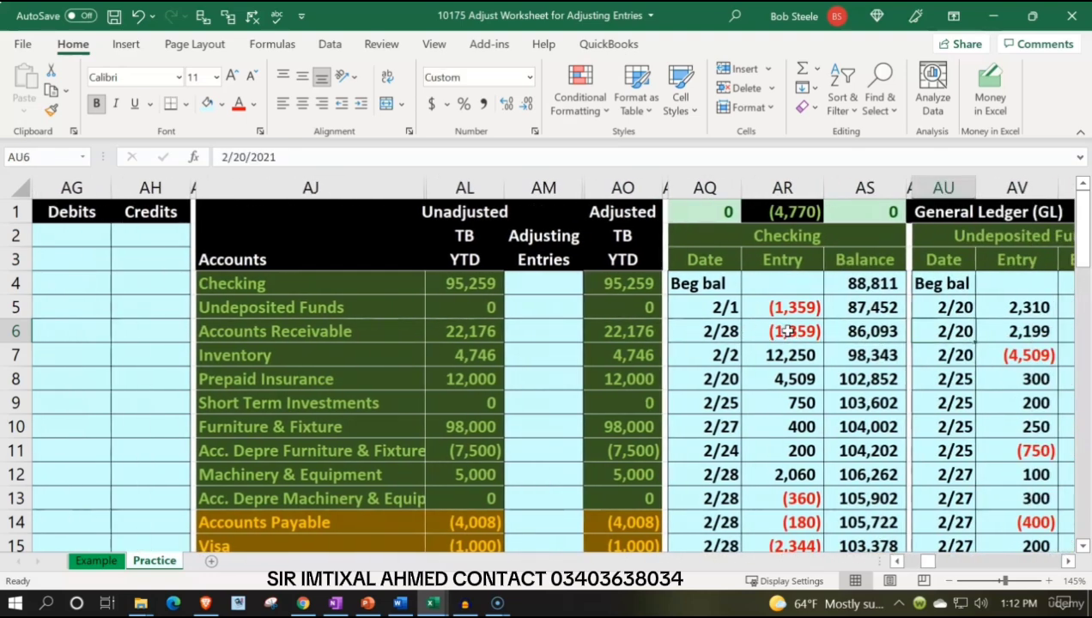
pyautogui.press('Right')
pyautogui.press('Right')
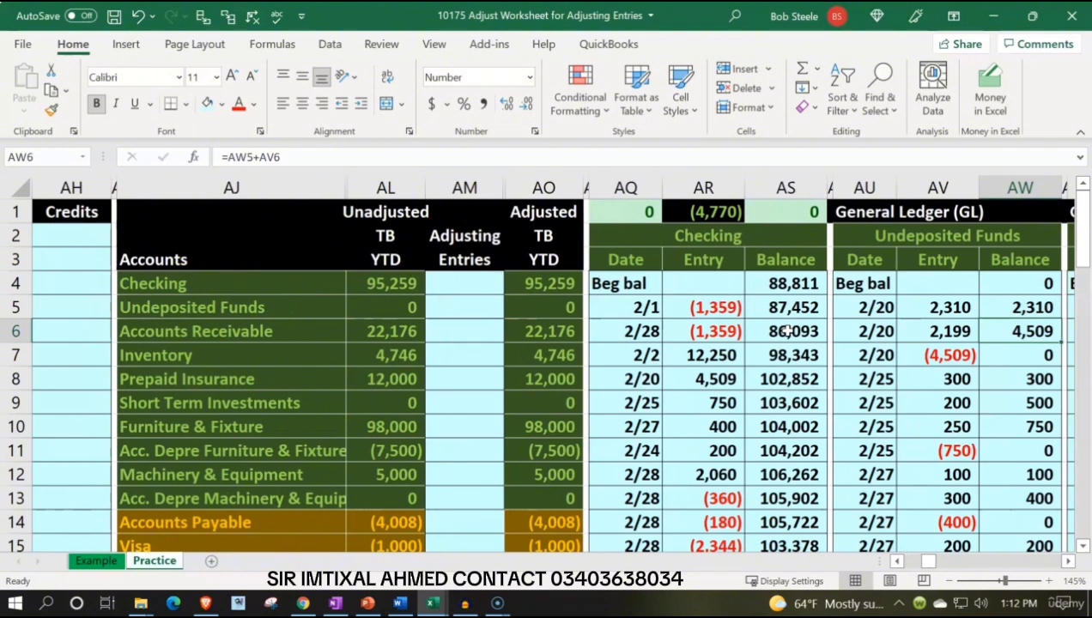
pyautogui.press('Right')
pyautogui.press('Right')
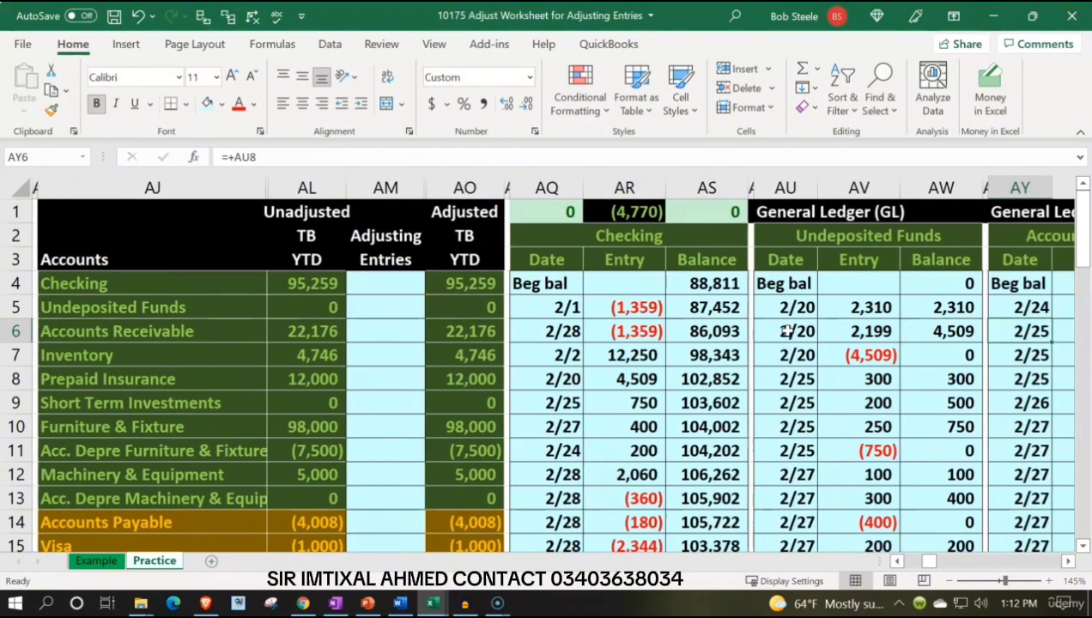
pyautogui.press('Right')
pyautogui.press('Right')
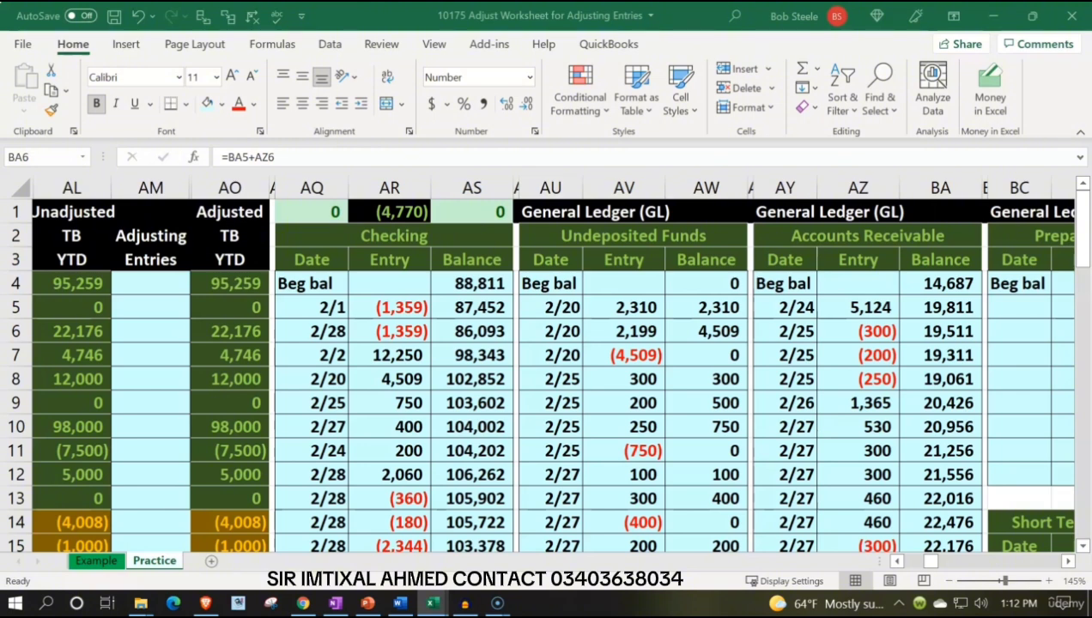
# Step: Review the trial balance columns back to the blank journal entry columns starting at AE
pyautogui.click(233, 306)
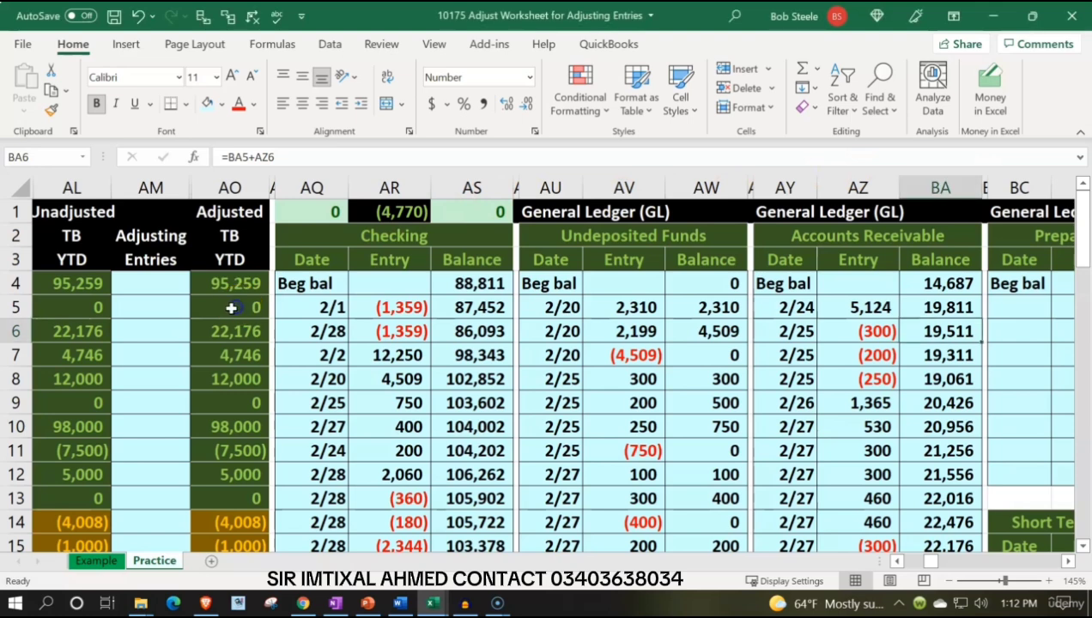
pyautogui.press('Left')
pyautogui.press('Left')
pyautogui.press('Left')
pyautogui.press('Left')
pyautogui.press('Left')
pyautogui.press('Left')
pyautogui.press('Left')
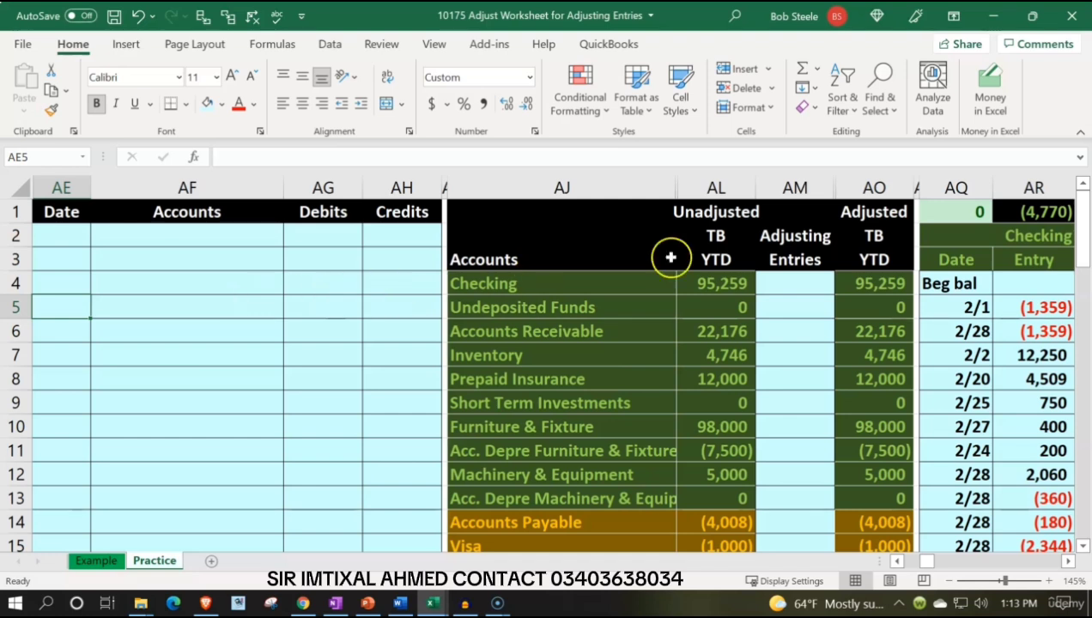
# Step: Insert two columns after the Adjusted TB YTD column AO and clear their inherited formatting
pyautogui.click(873, 191)
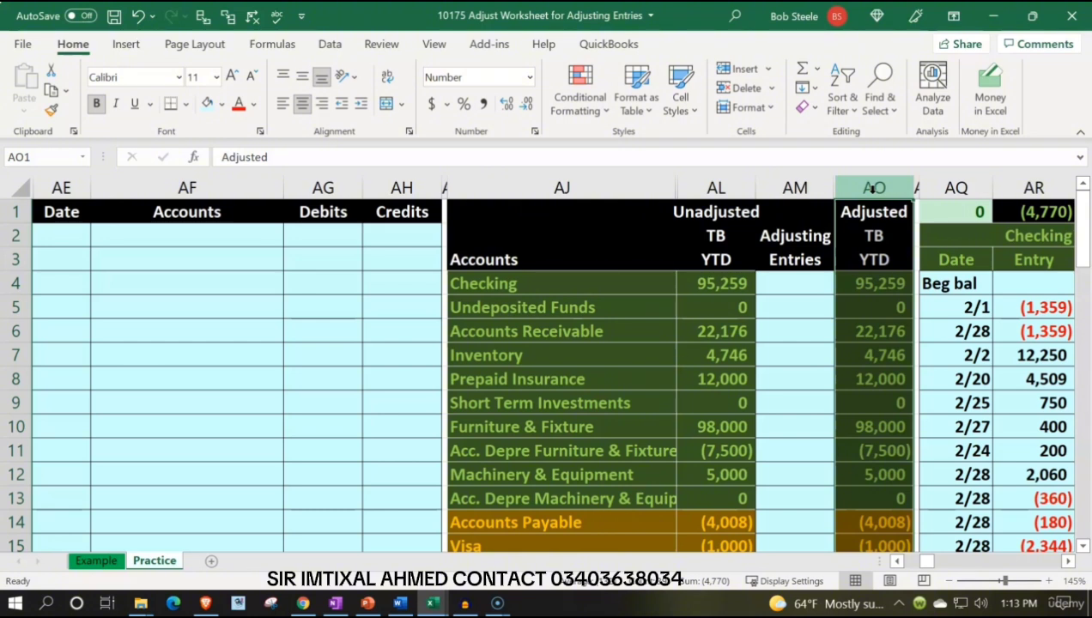
pyautogui.click(917, 186)
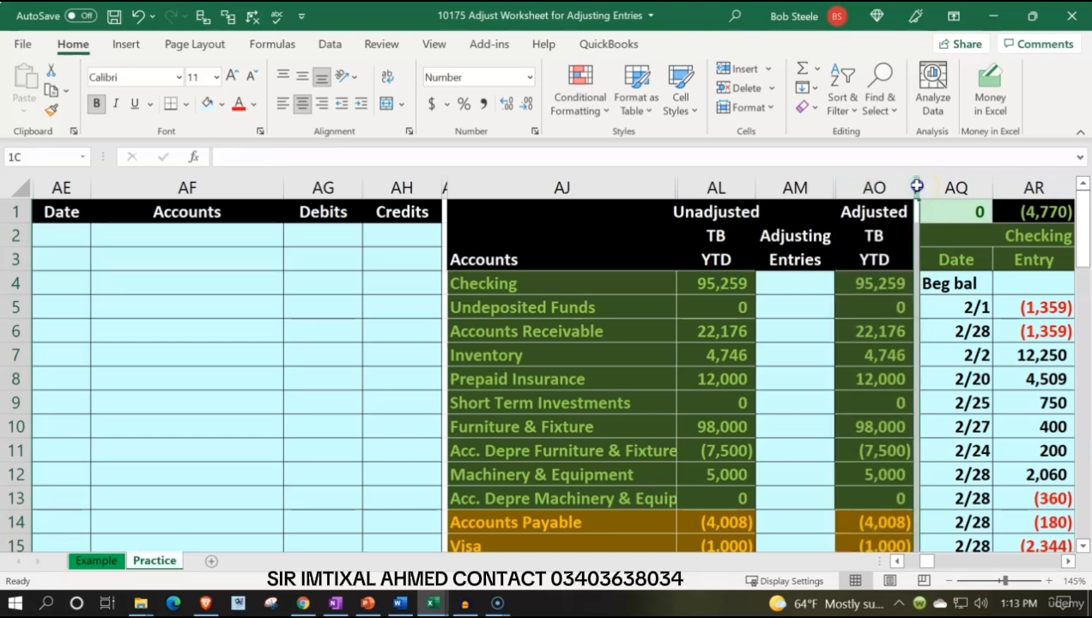
pyautogui.moveTo(917, 186); pyautogui.dragTo(921, 184)
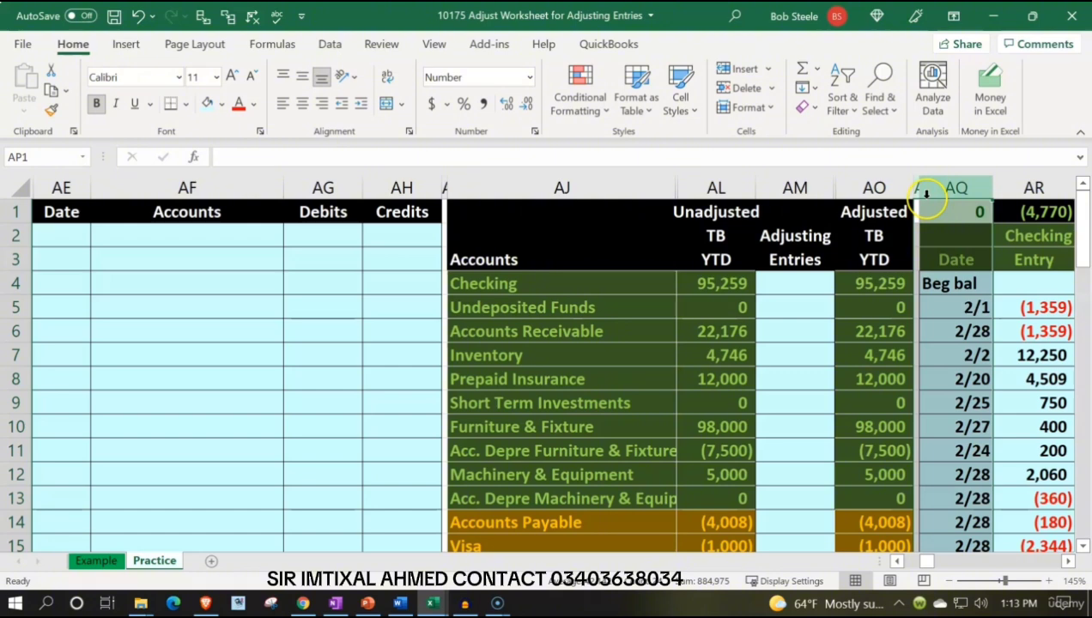
pyautogui.rightClick(940, 250)
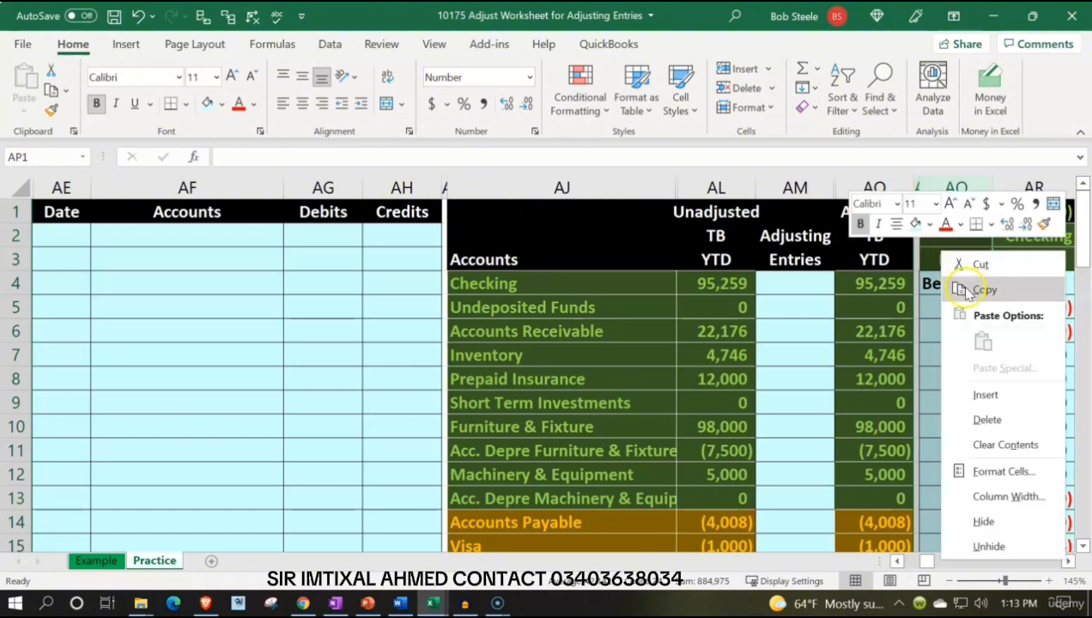
pyautogui.click(996, 394)
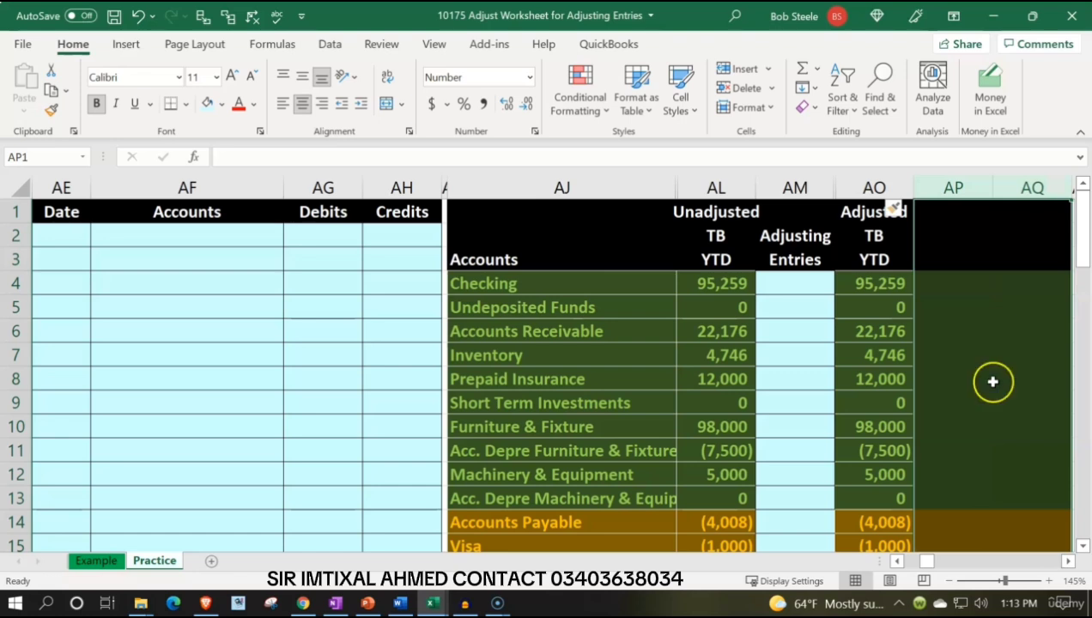
pyautogui.click(908, 211)
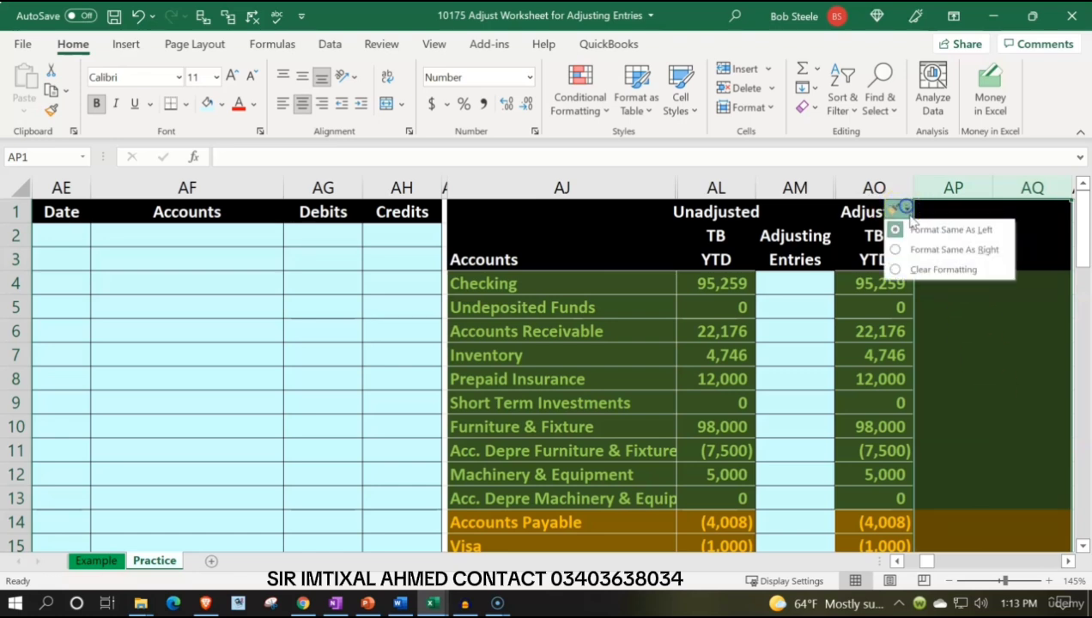
pyautogui.click(916, 269)
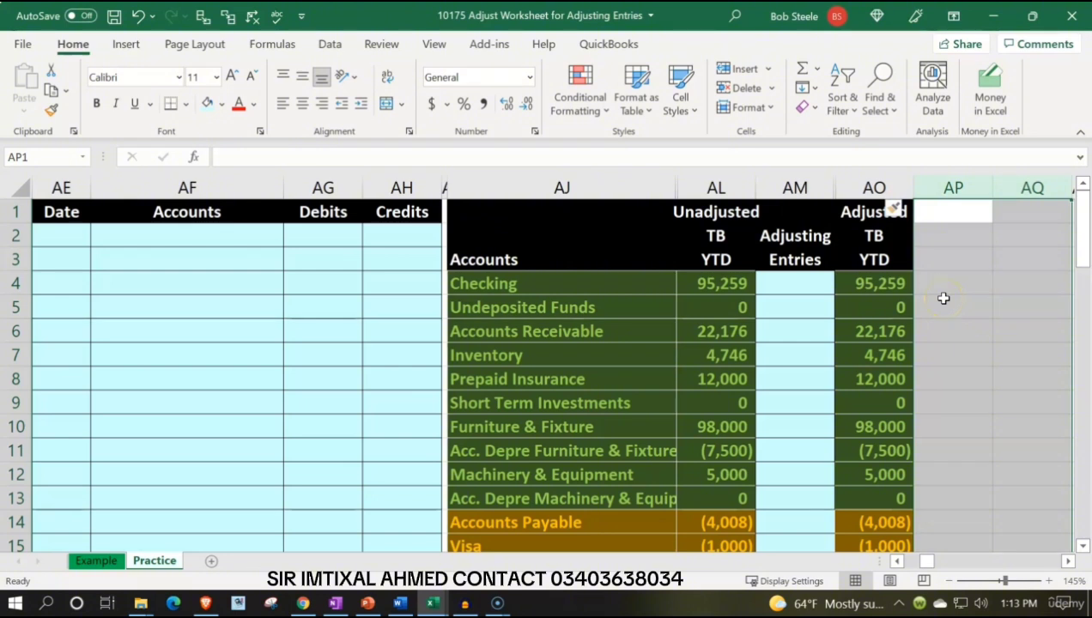
# Step: Copy the formatting of columns AM to AO onto the columns starting at AP and select AP1
pyautogui.click(779, 187)
pyautogui.moveTo(779, 188); pyautogui.dragTo(849, 187)
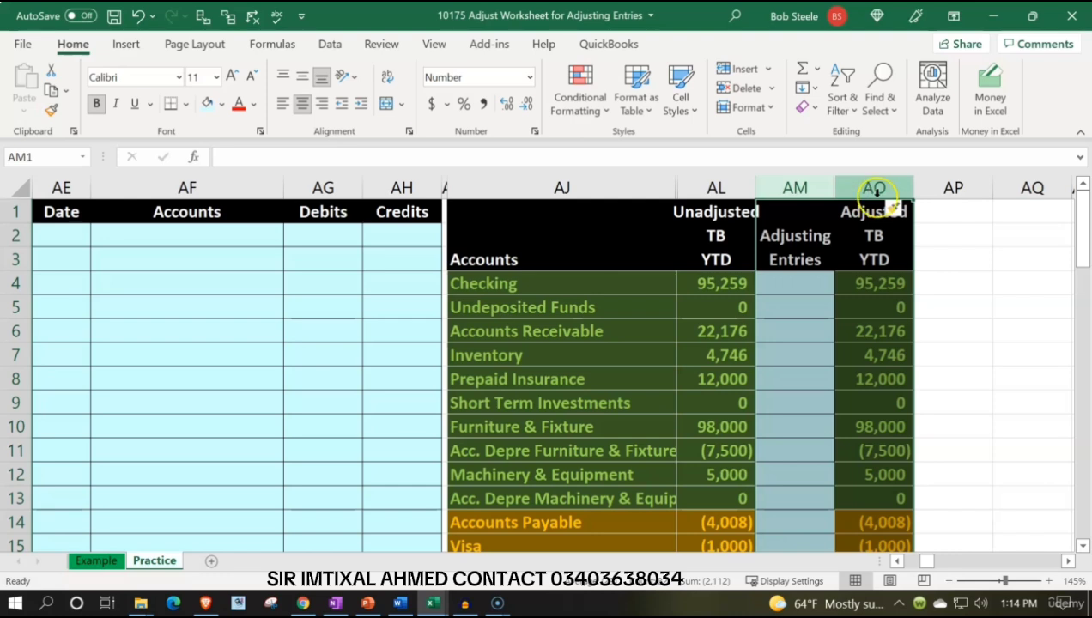
pyautogui.click(51, 113)
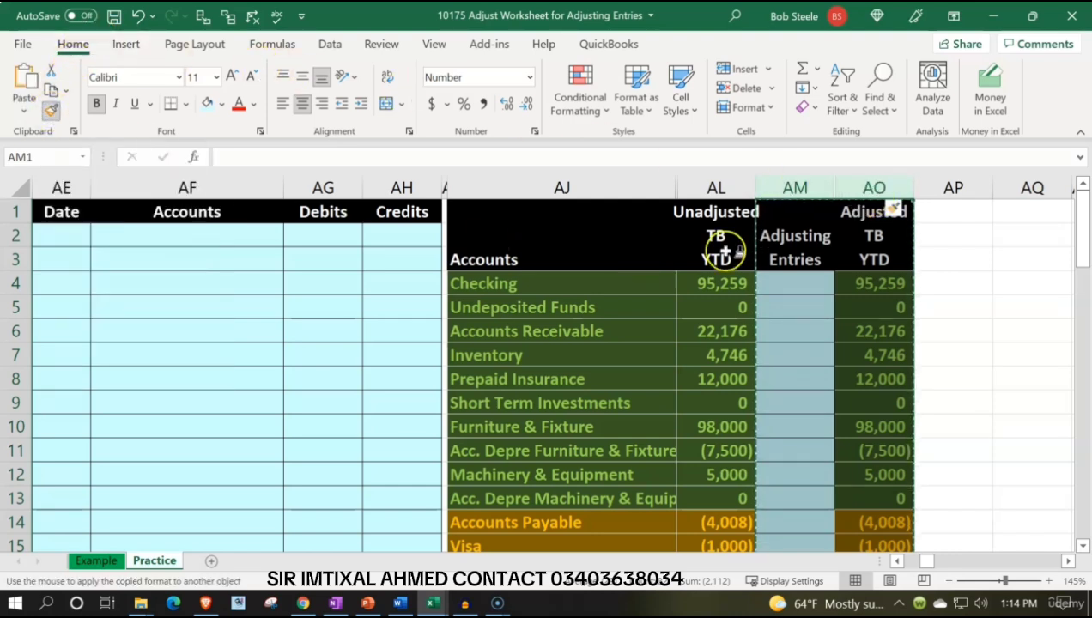
pyautogui.click(930, 212)
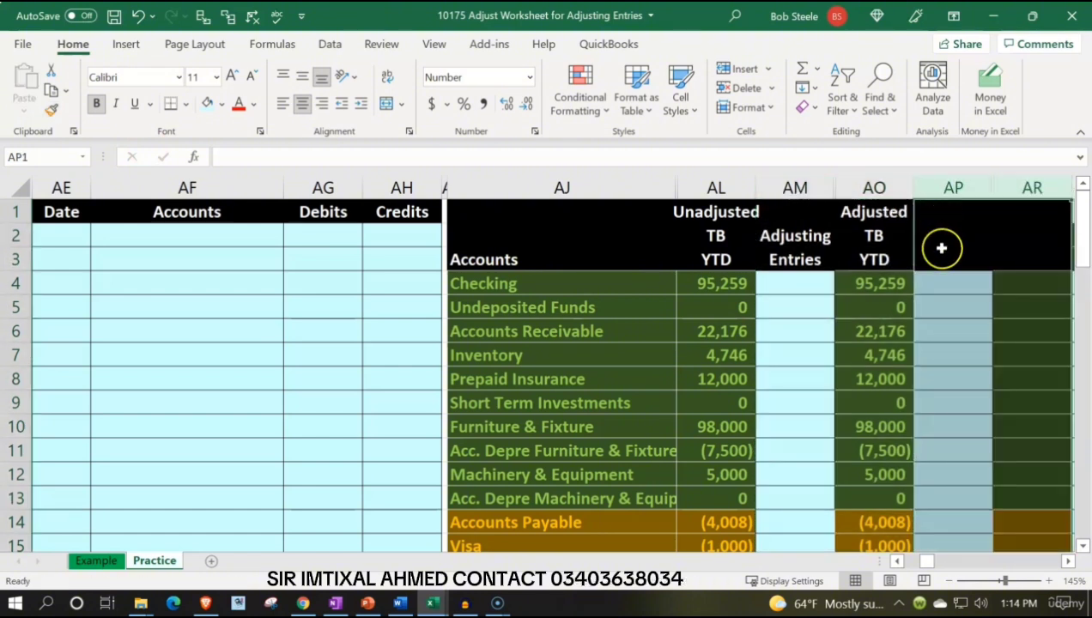
pyautogui.click(941, 249)
pyautogui.press('Up')
pyautogui.press('Up')
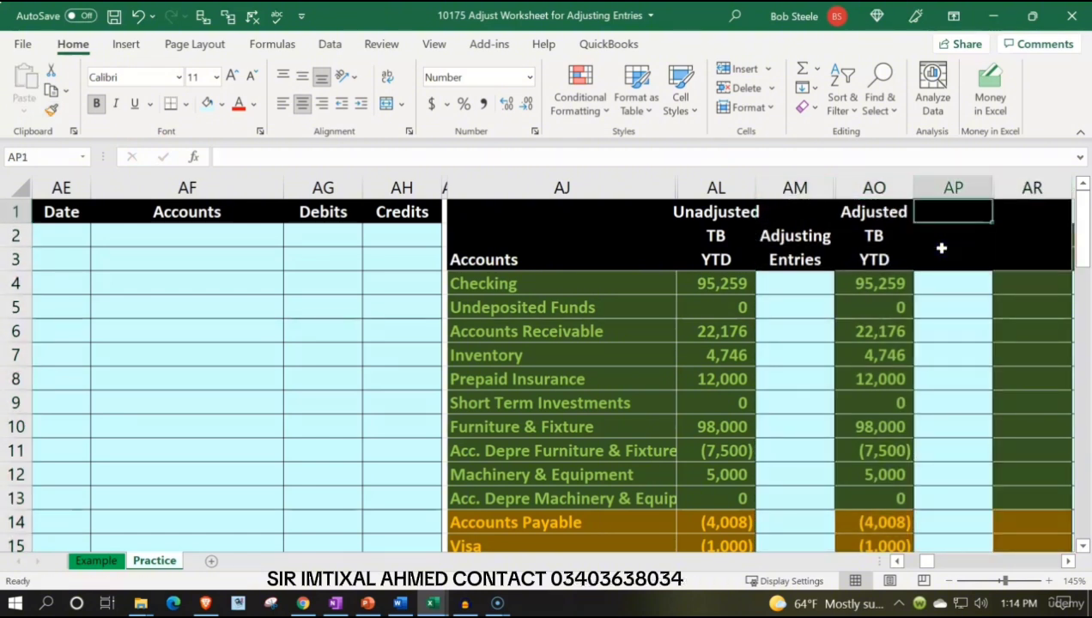
# Step: Enter Reversing in AP1 as the first heading line of the column beside the adjusted balances
pyautogui.write('Re')
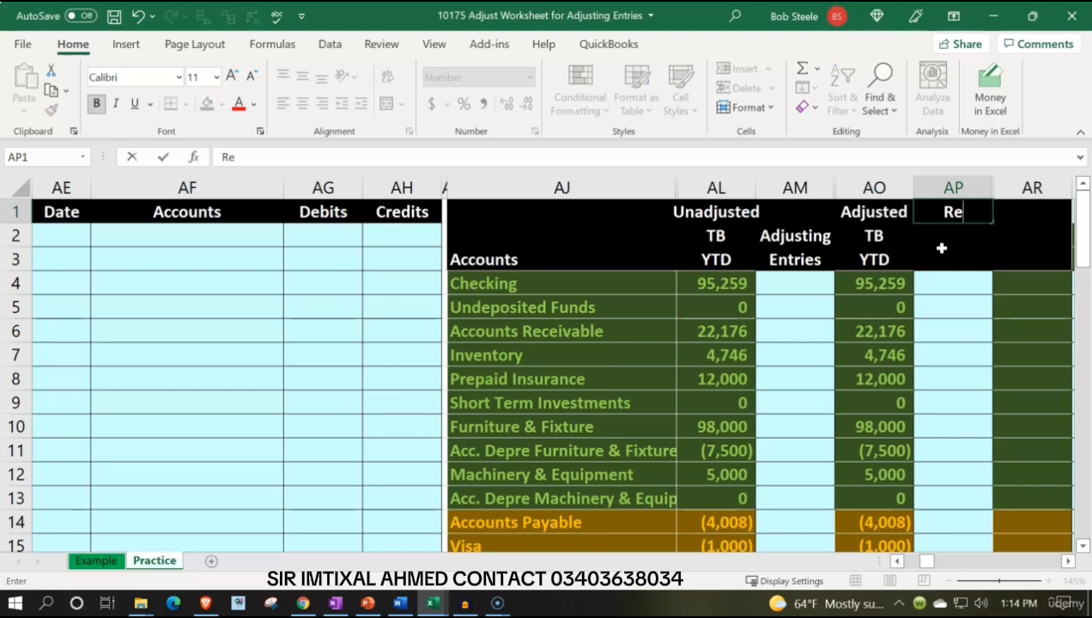
pyautogui.write('versing')
pyautogui.press('Return')
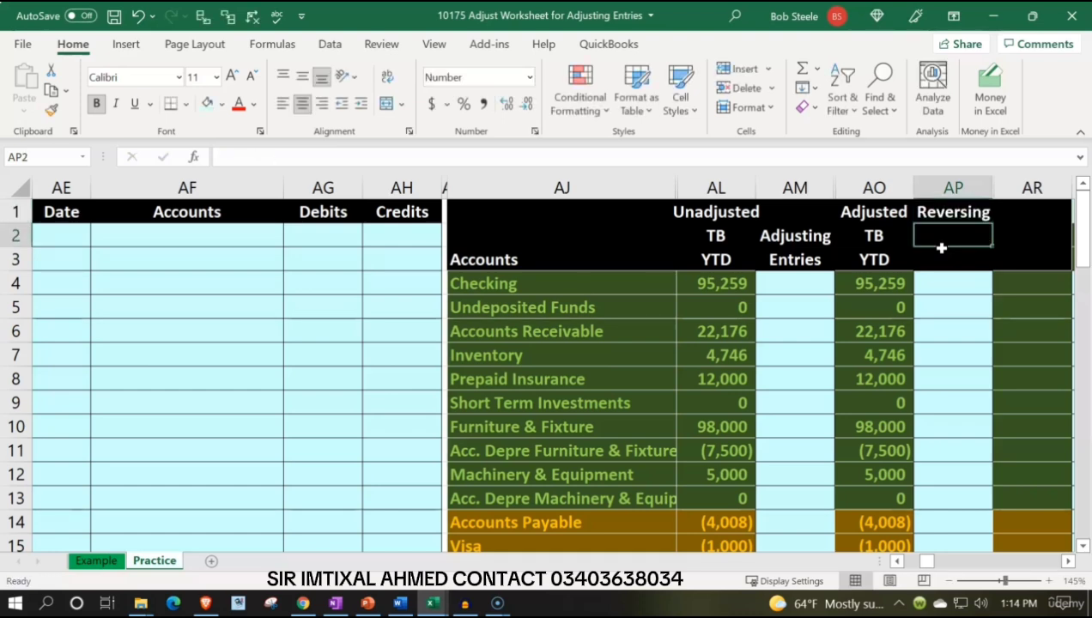
# Step: Enter 3/01 in AP2 and Entries in AP3 as the remaining lines of the Reversing heading
pyautogui.write("'")
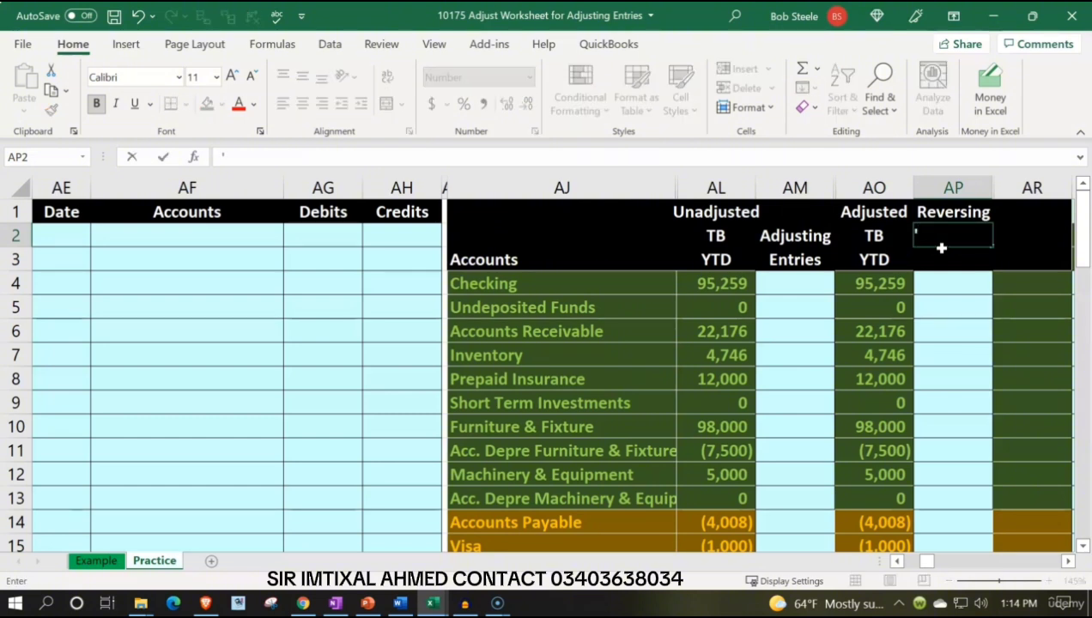
pyautogui.write('3/3')
pyautogui.press('BackSpace')
pyautogui.write('01')
pyautogui.press('Return')
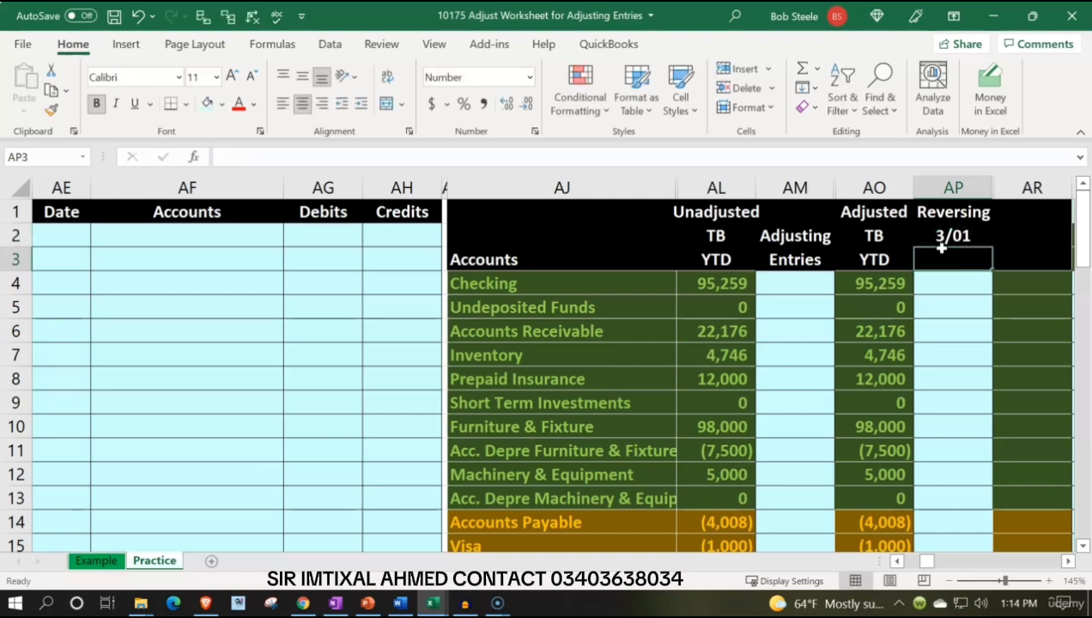
pyautogui.write('Entries')
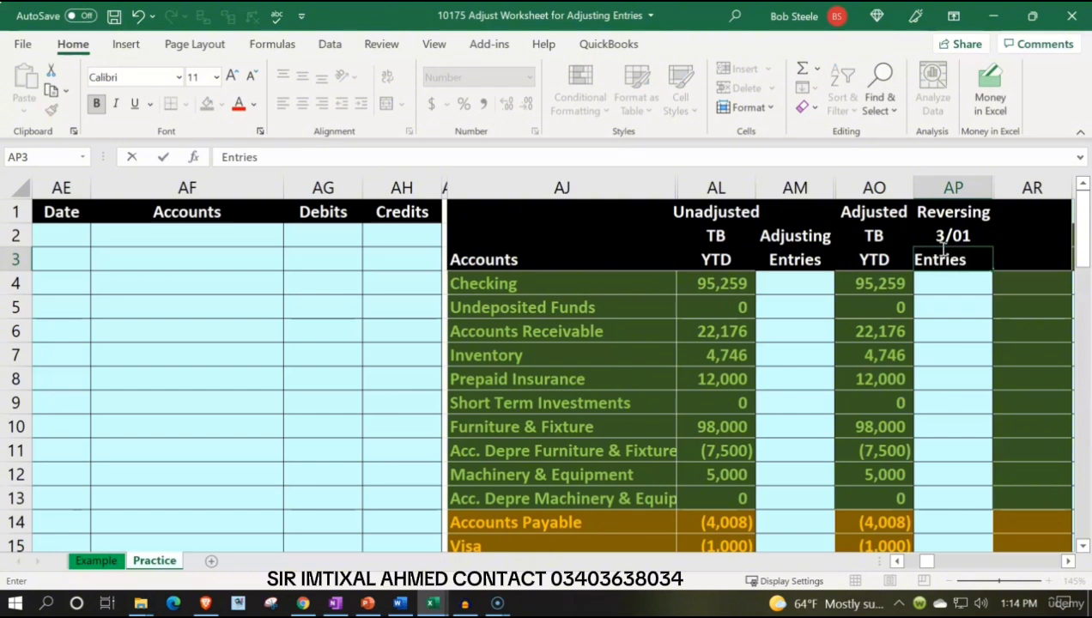
# Step: Set the remaining Reversing heading lines to Entries in AP2 and 3/01 as text in AP3
pyautogui.click(942, 246)
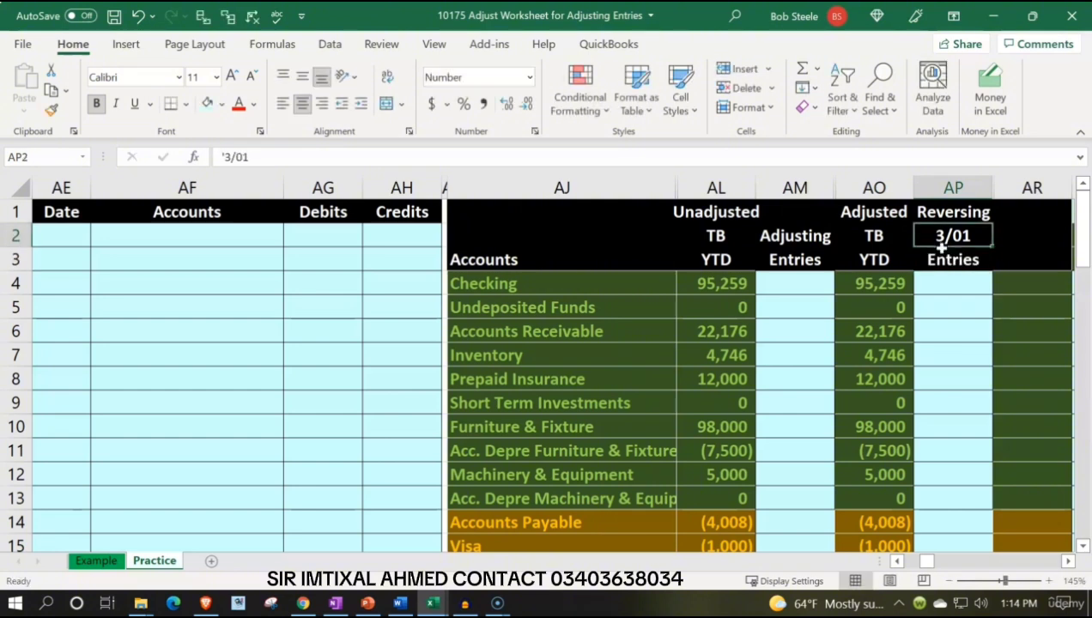
pyautogui.write('Entris')
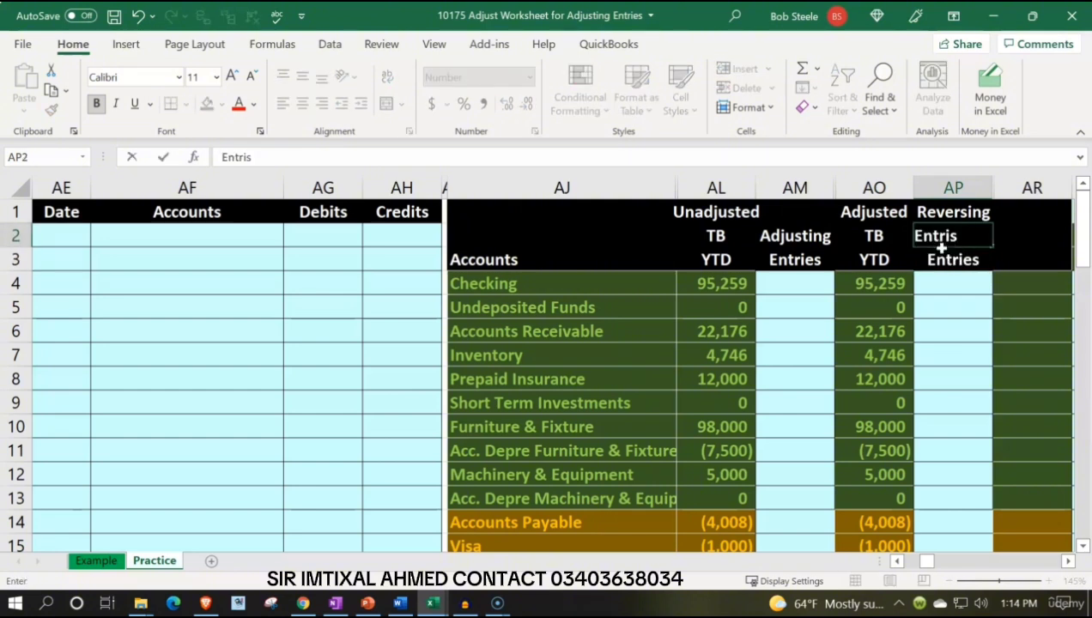
pyautogui.press('BackSpace')
pyautogui.press('BackSpace')
pyautogui.write('i')
pyautogui.press('Return')
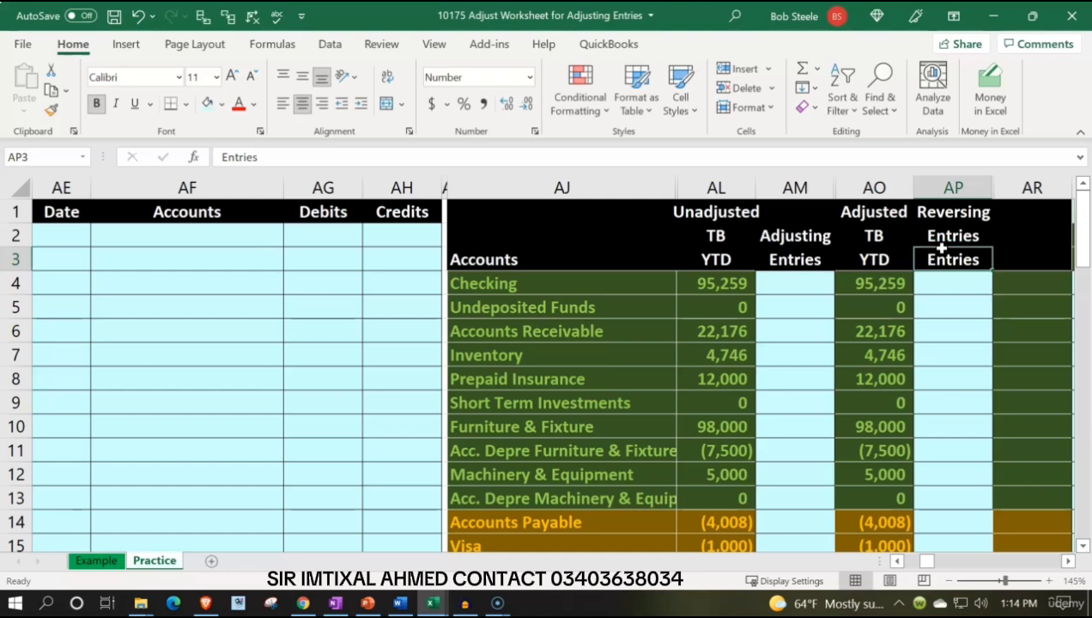
pyautogui.press('BackSpace')
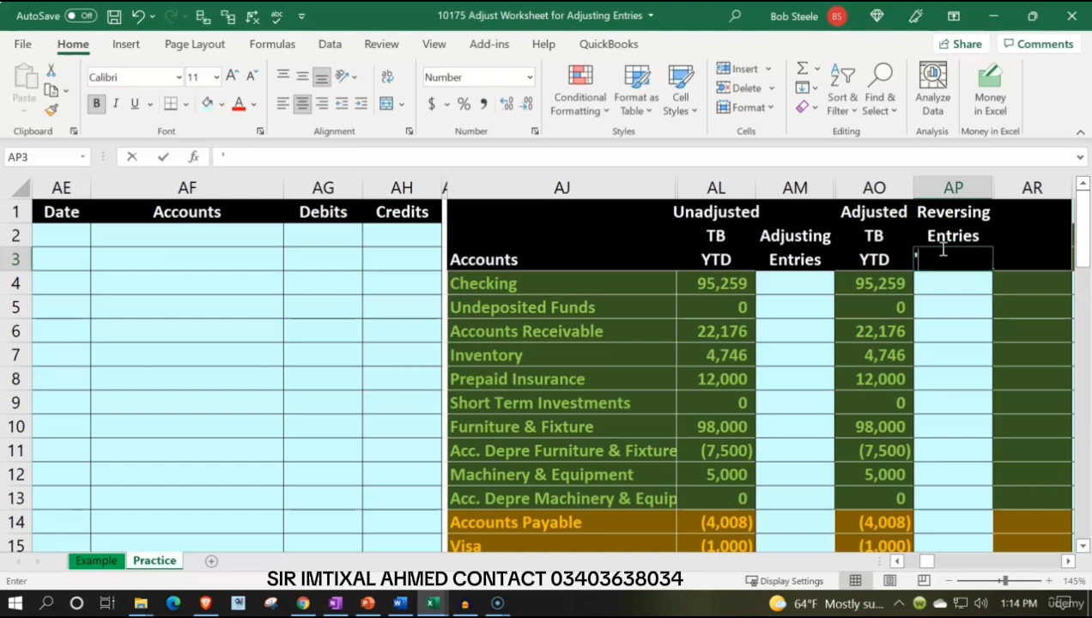
pyautogui.write("'3/")
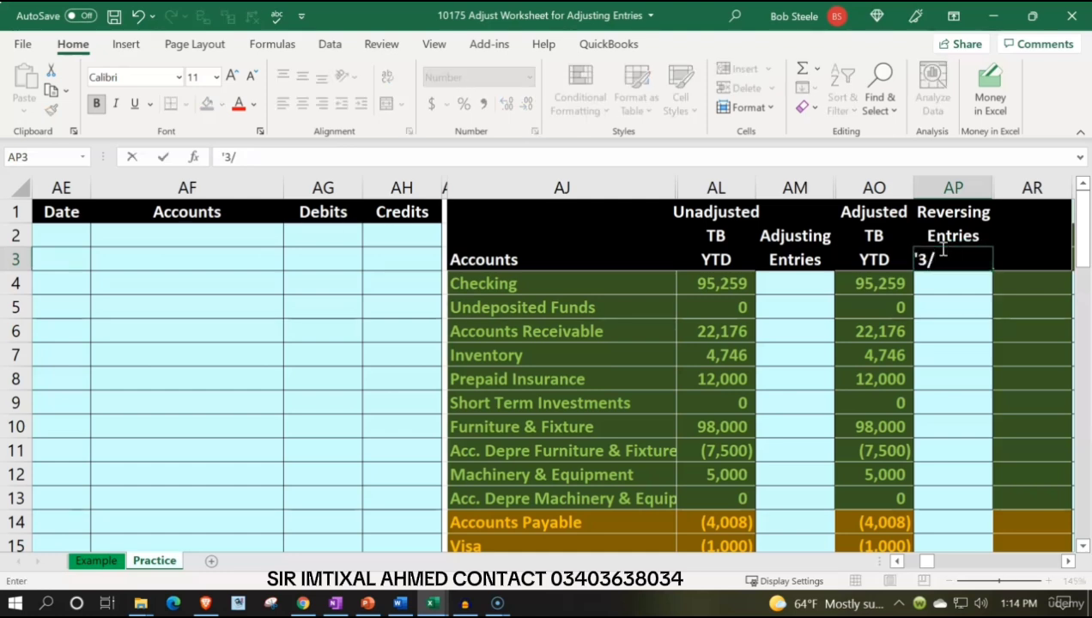
pyautogui.write('01')
pyautogui.press('Return')
# Step: Enter the heading lines Trial in AR1 and Balance in AR2
pyautogui.press('Right')
pyautogui.press('Up')
pyautogui.press('Up')
pyautogui.press('Up')
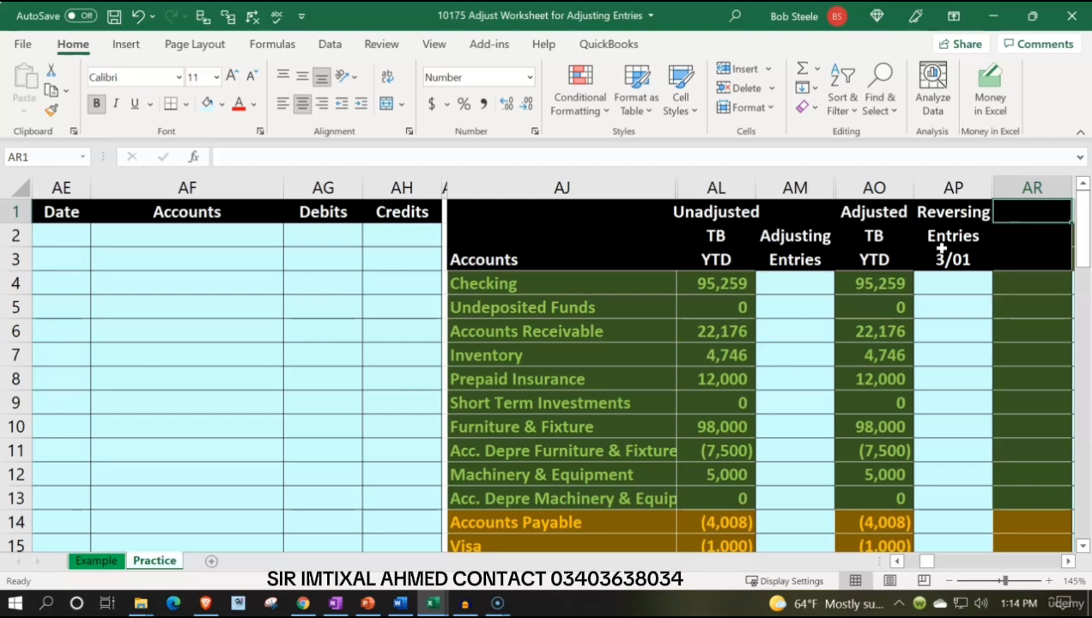
pyautogui.write('Trual')
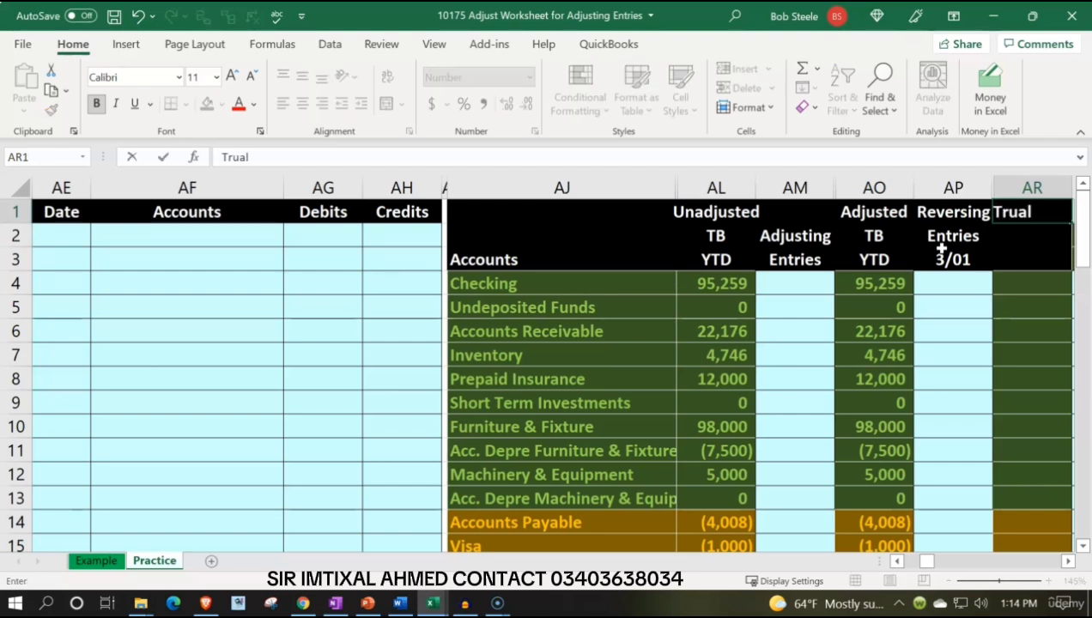
pyautogui.press('Return')
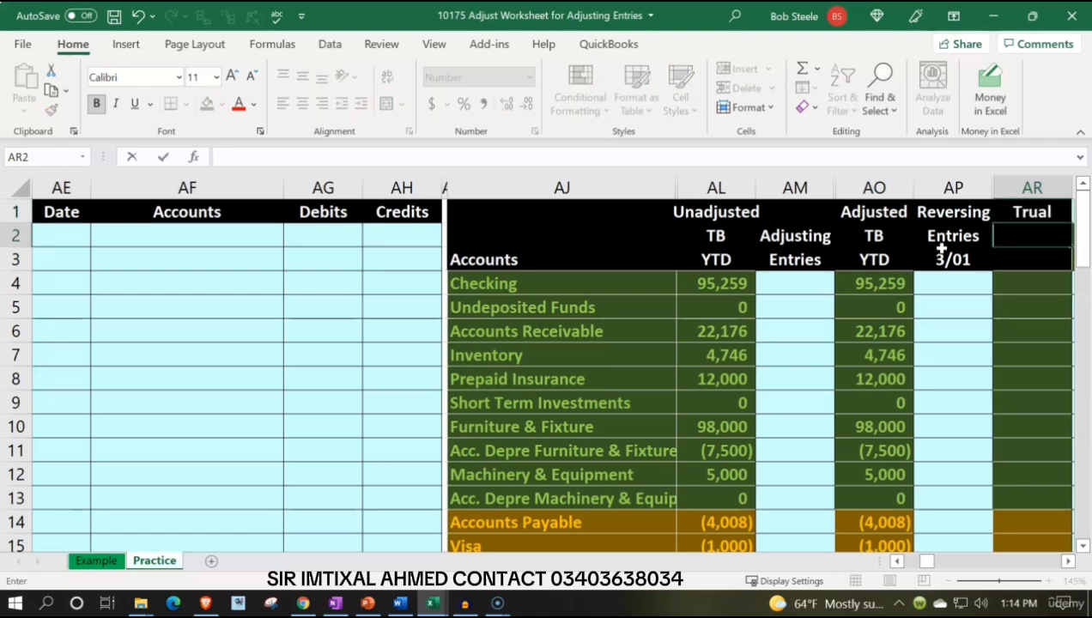
pyautogui.press('Up')
pyautogui.write('Trial')
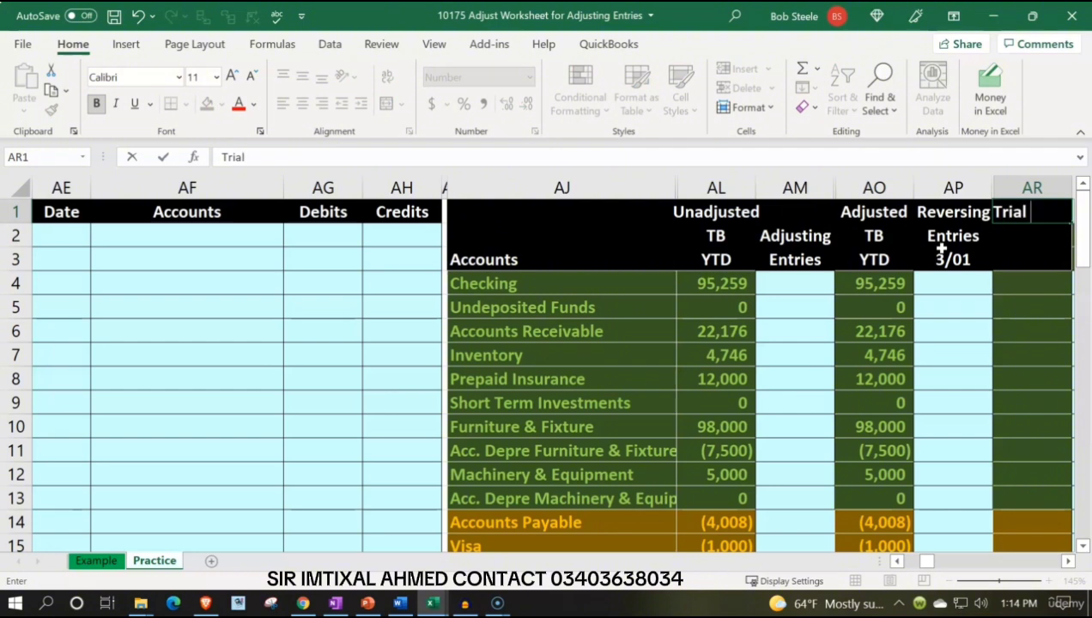
pyautogui.press('Return')
pyautogui.write('Balanc')
pyautogui.write('e')
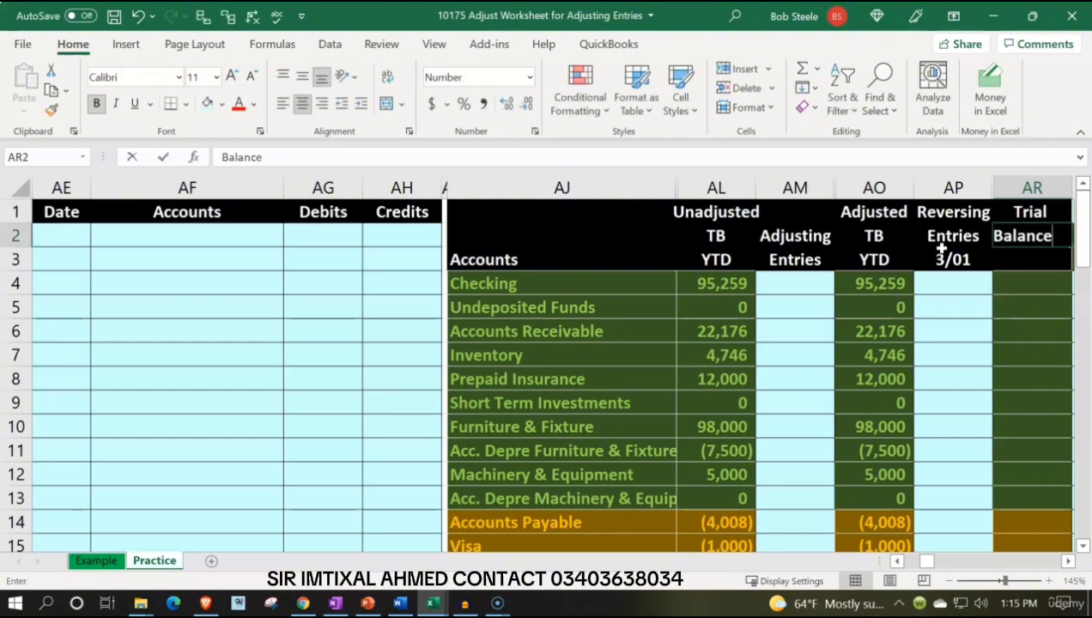
pyautogui.press('Return')
# Step: Complete the Trial Balance heading in AR3 with a reference to the 3/01 date in AP3
pyautogui.write('3')
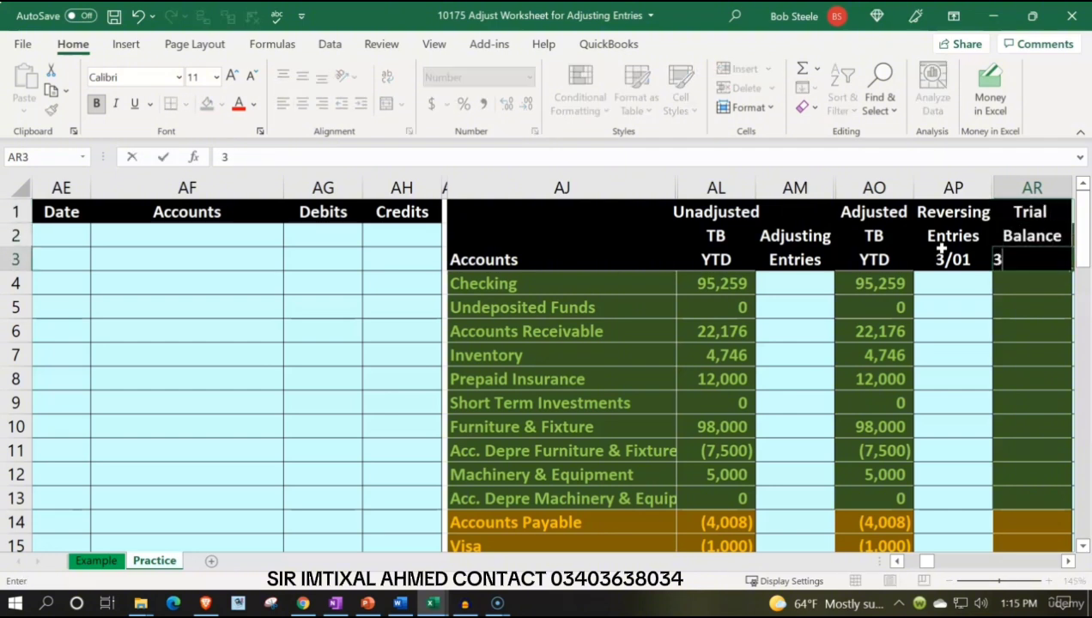
pyautogui.press('BackSpace')
pyautogui.write('+')
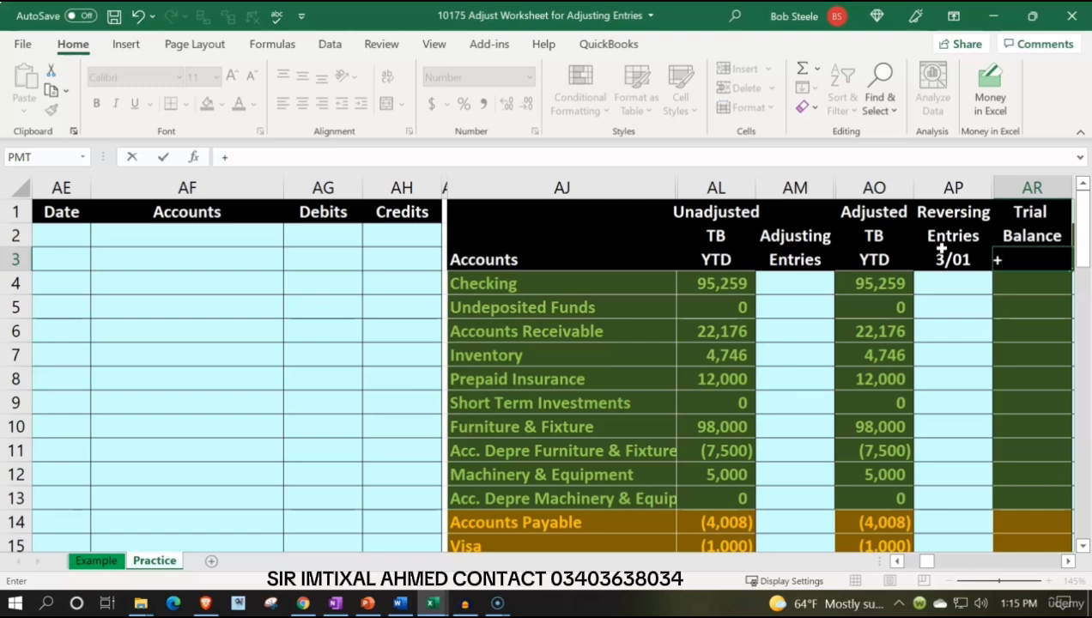
pyautogui.click(941, 251)
pyautogui.press('Return')
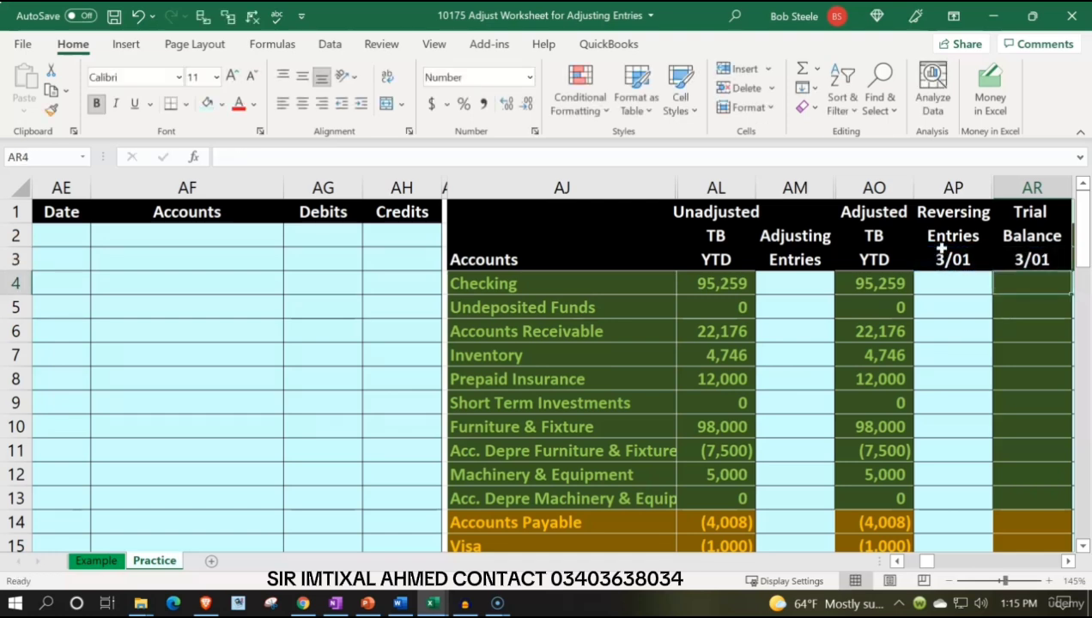
# Step: Calculate the Checking trial balance in AR4 with the formula =AO4+AP4
pyautogui.write('=')
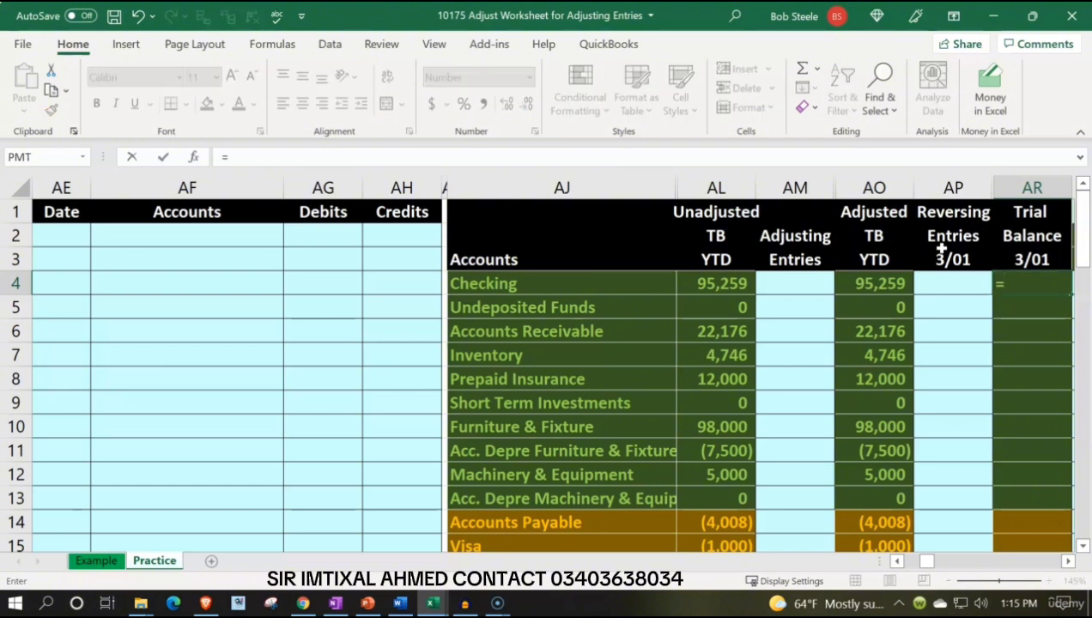
pyautogui.press('Left')
pyautogui.press('Left')
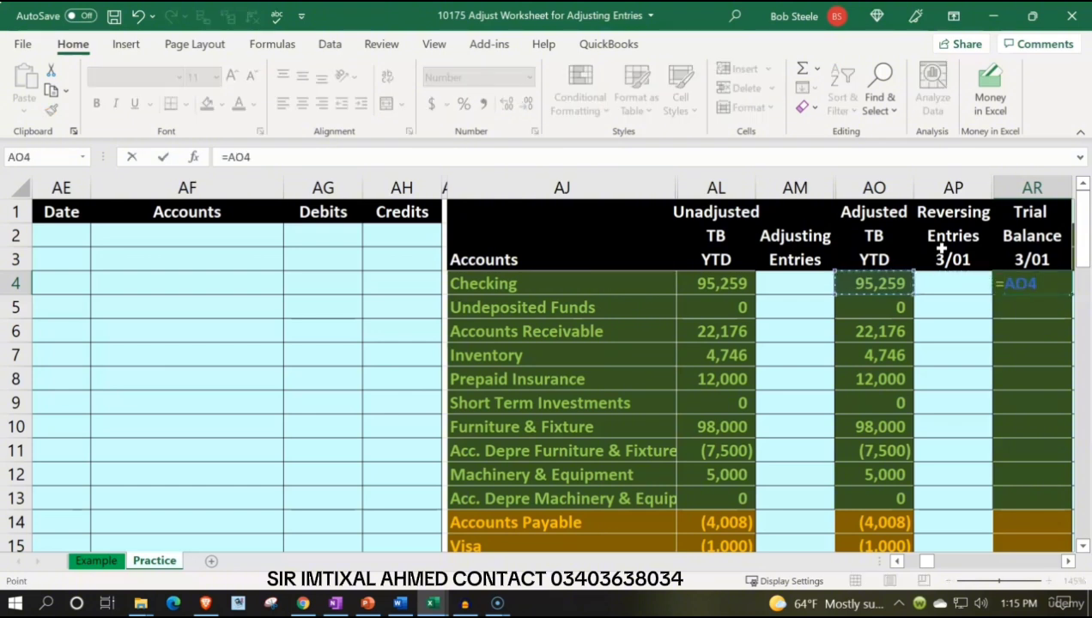
pyautogui.write('+')
pyautogui.click(944, 280)
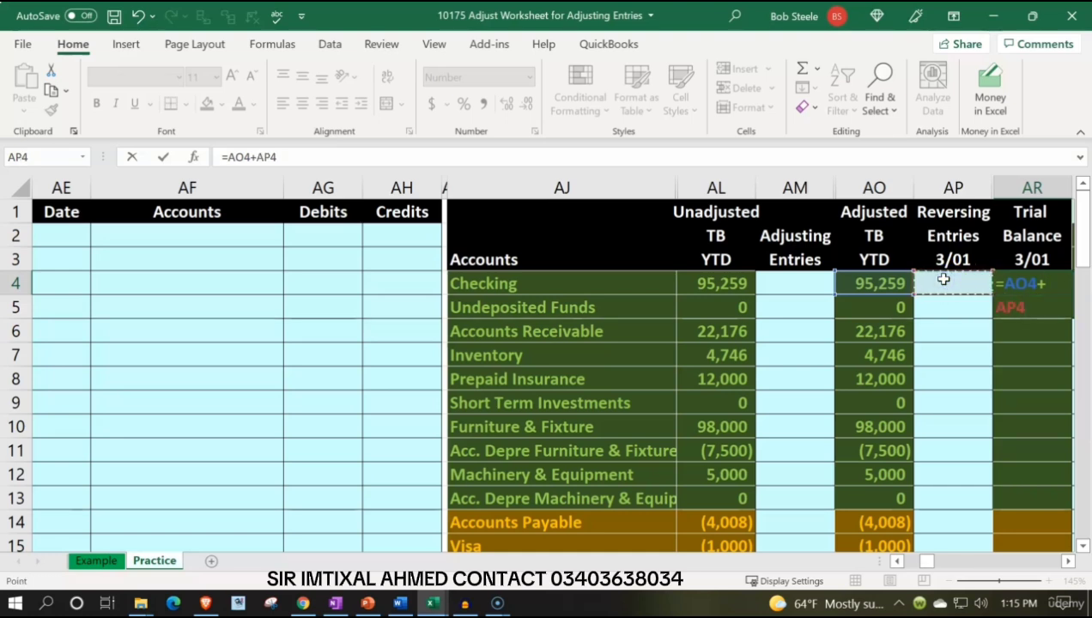
pyautogui.press('Return')
pyautogui.hotkey('alt', 'Tab')
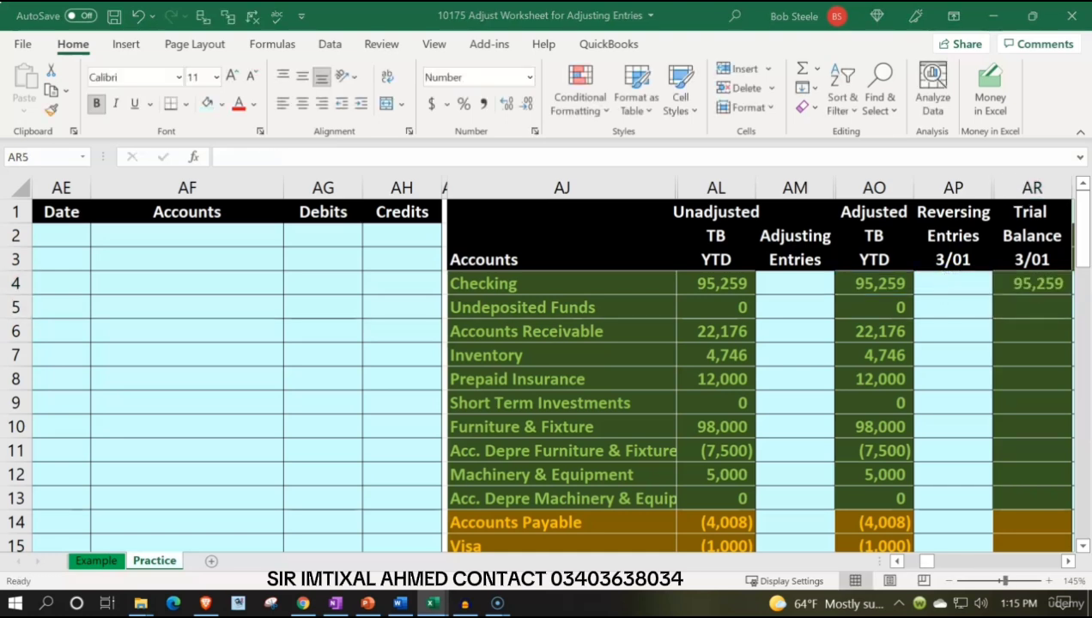
# Step: Copy the AR4 formula to AR5:AR37, through Interest Expense, pasting formulas only to keep the existing formatting
pyautogui.click(1023, 282)
pyautogui.hotkey('ctrl', 'c')
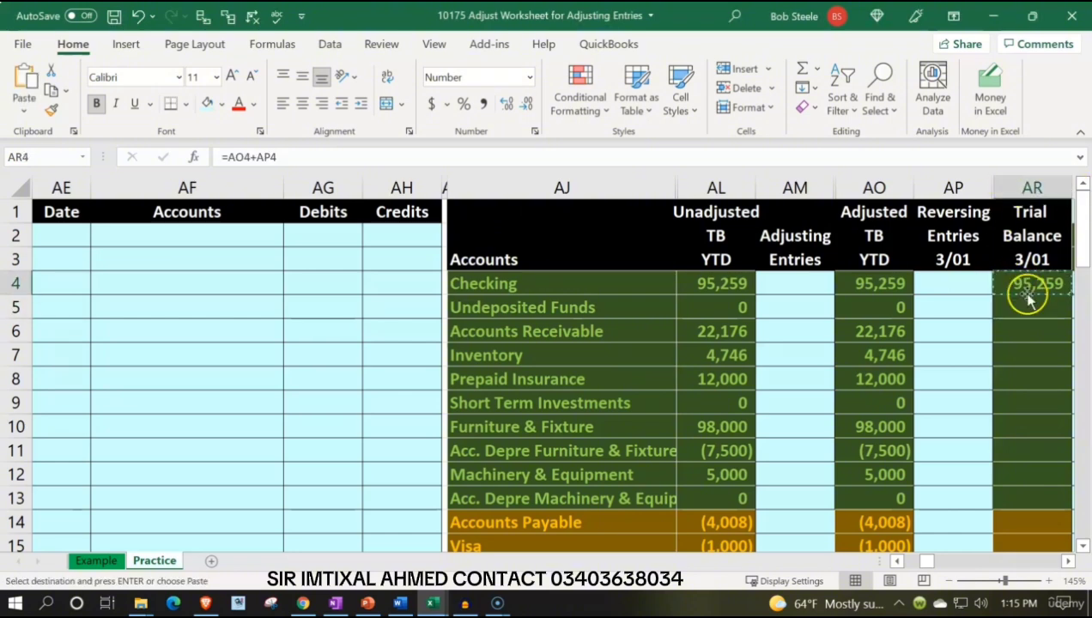
pyautogui.moveTo(1031, 311); pyautogui.dragTo(1034, 427)
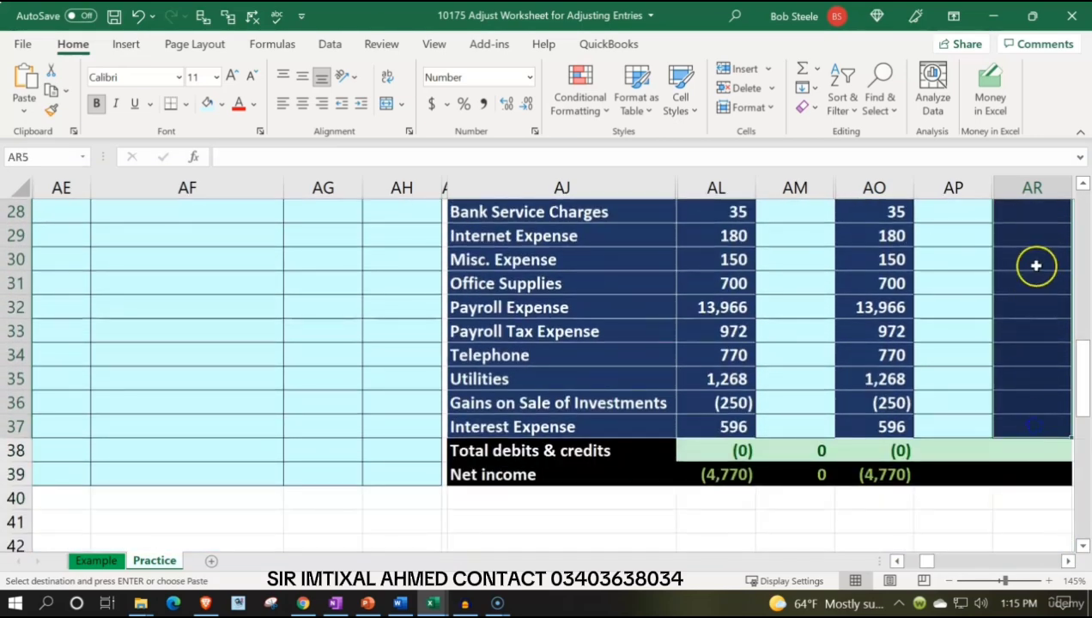
pyautogui.rightClick(1035, 267)
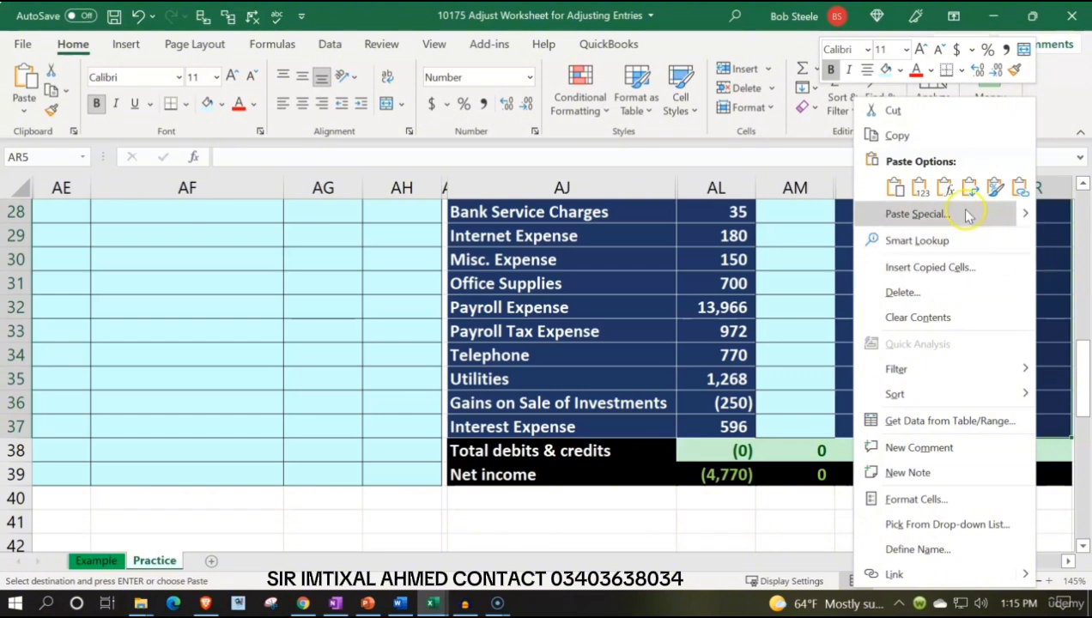
pyautogui.click(945, 189)
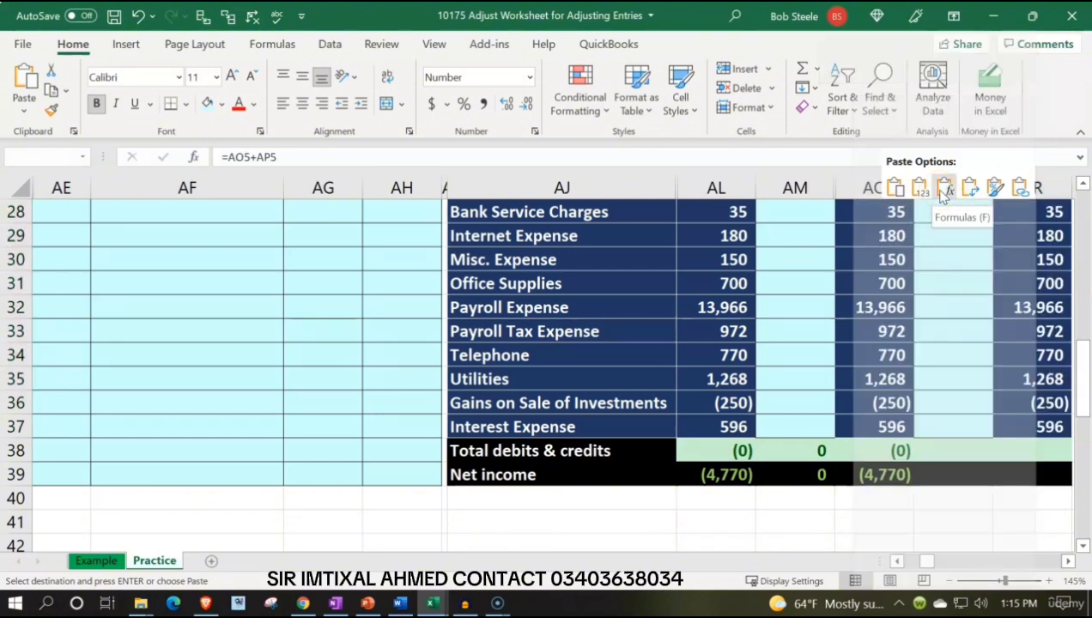
# Step: Review the adjusted, Reversing Entries and 3/01 Trial Balance columns and their position beside the Checking ledger
pyautogui.scroll(9, 976, 351)
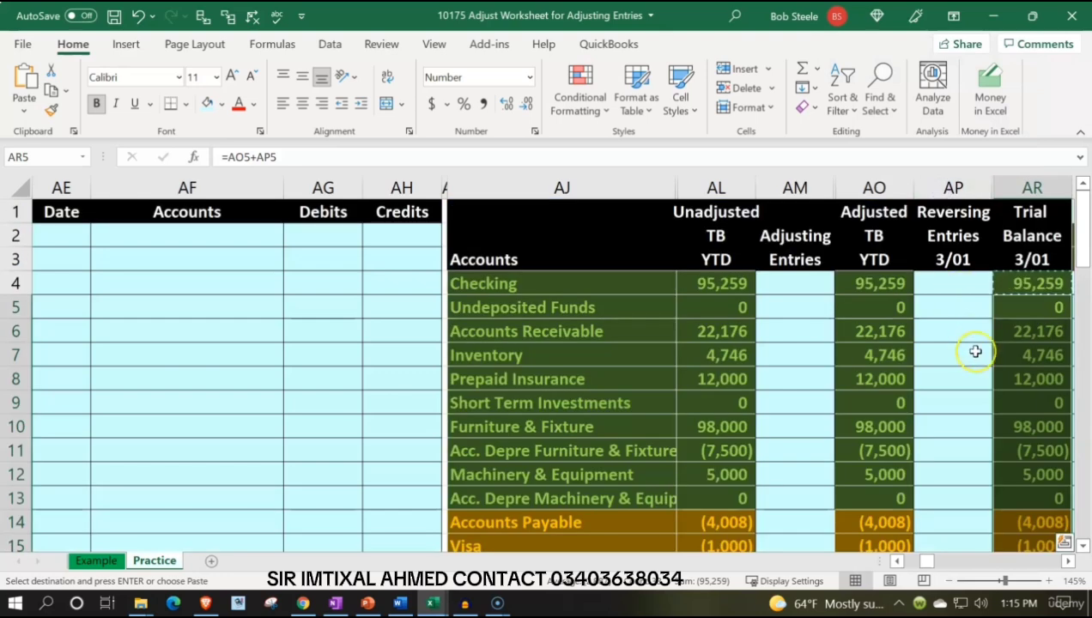
pyautogui.scroll(-3, 975, 352)
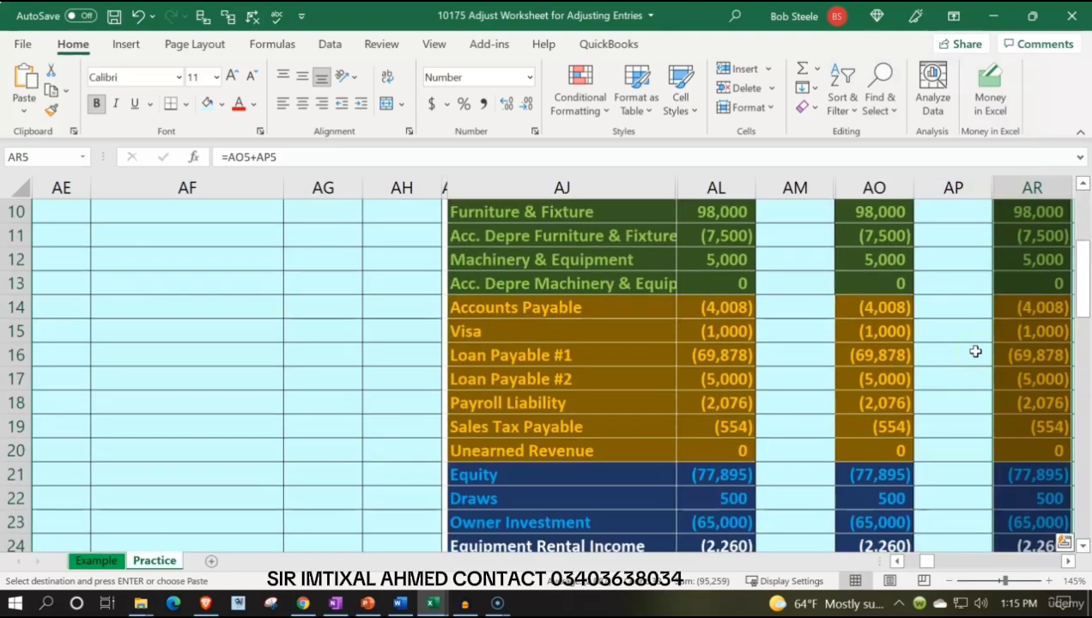
pyautogui.scroll(3, 976, 351)
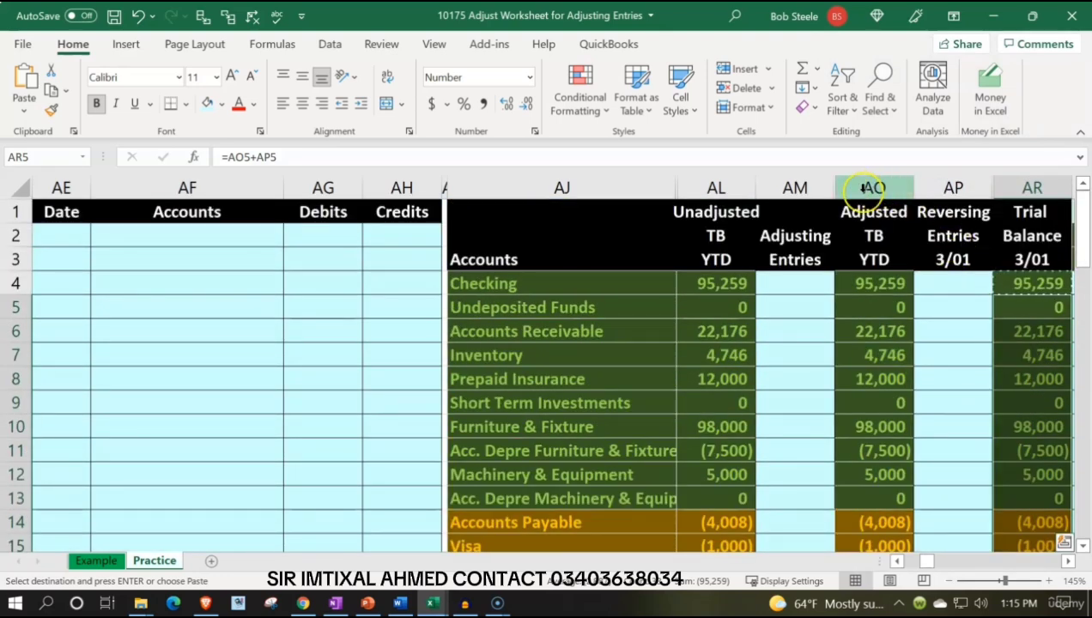
pyautogui.click(782, 186)
pyautogui.click(861, 189)
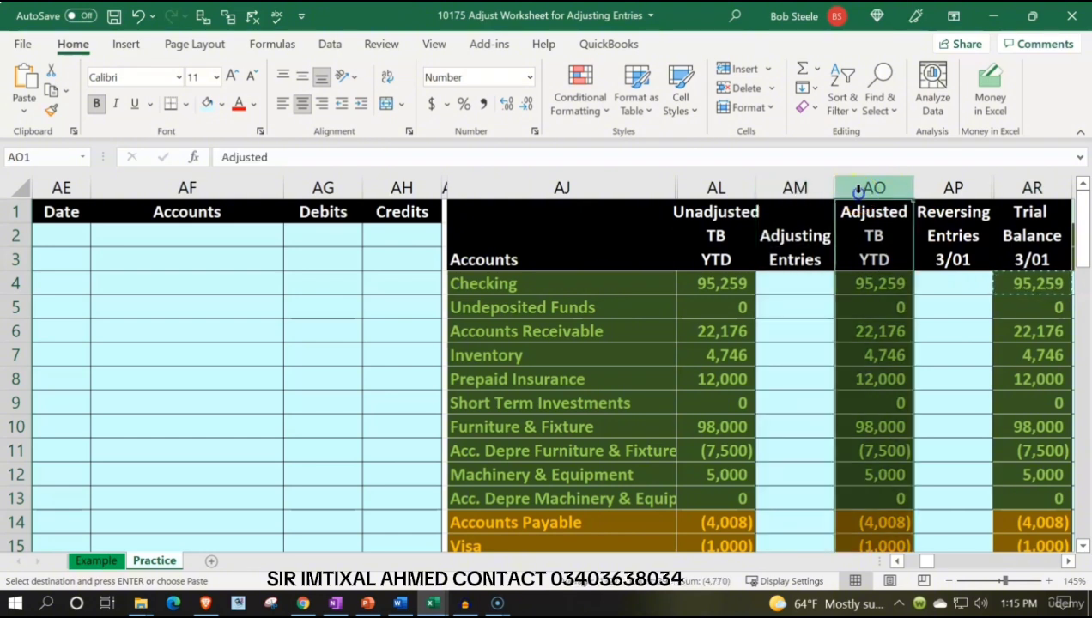
pyautogui.click(953, 188)
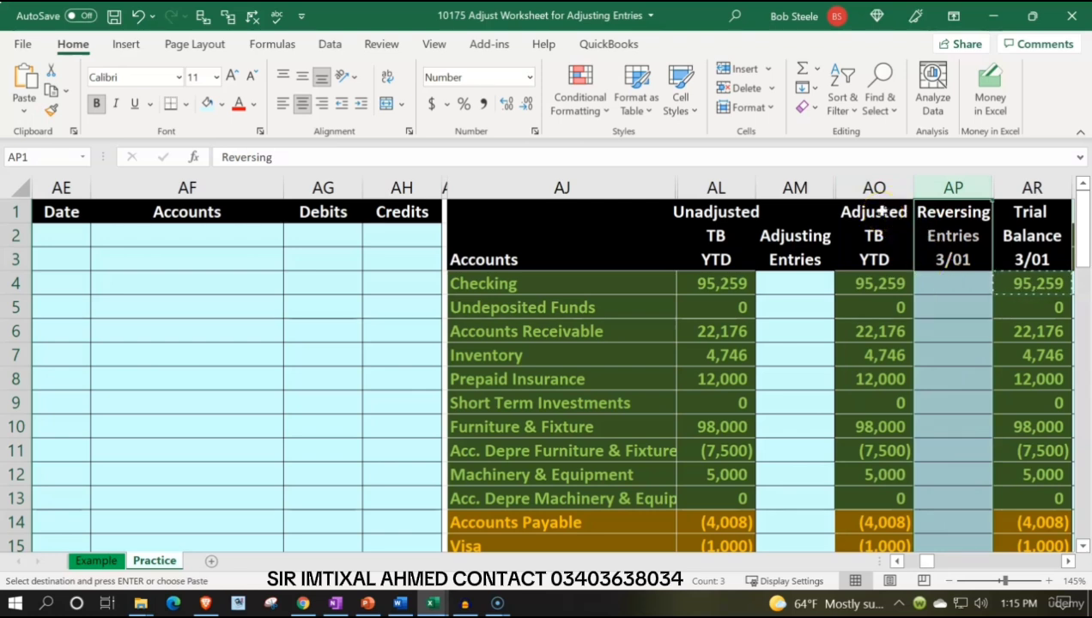
pyautogui.click(944, 334)
pyautogui.press('Right')
pyautogui.press('Right')
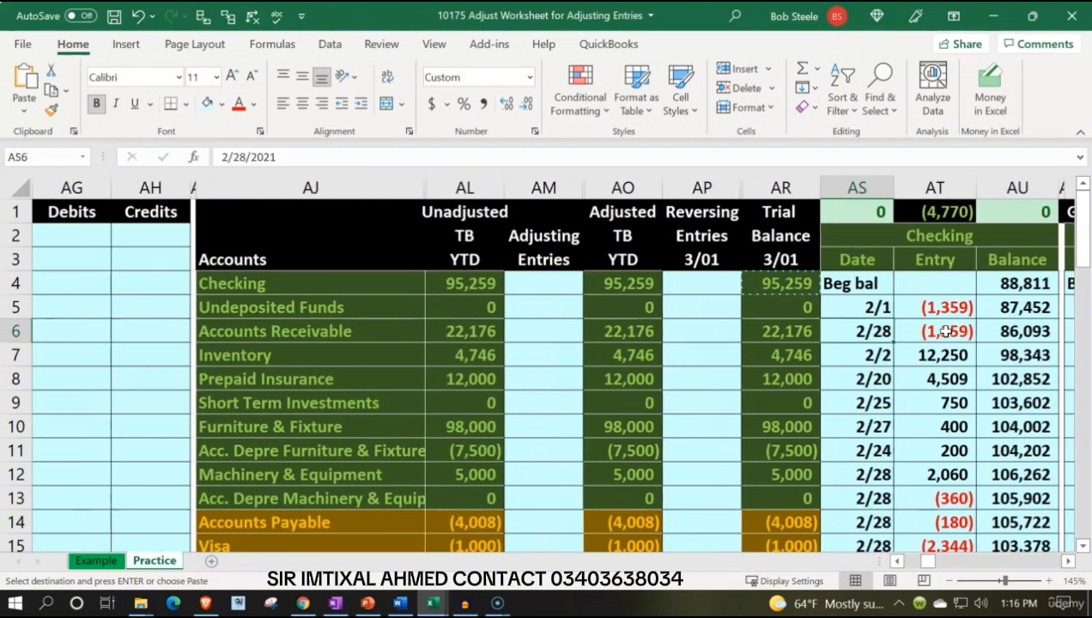
pyautogui.click(744, 399)
pyautogui.scroll(-1, 744, 398)
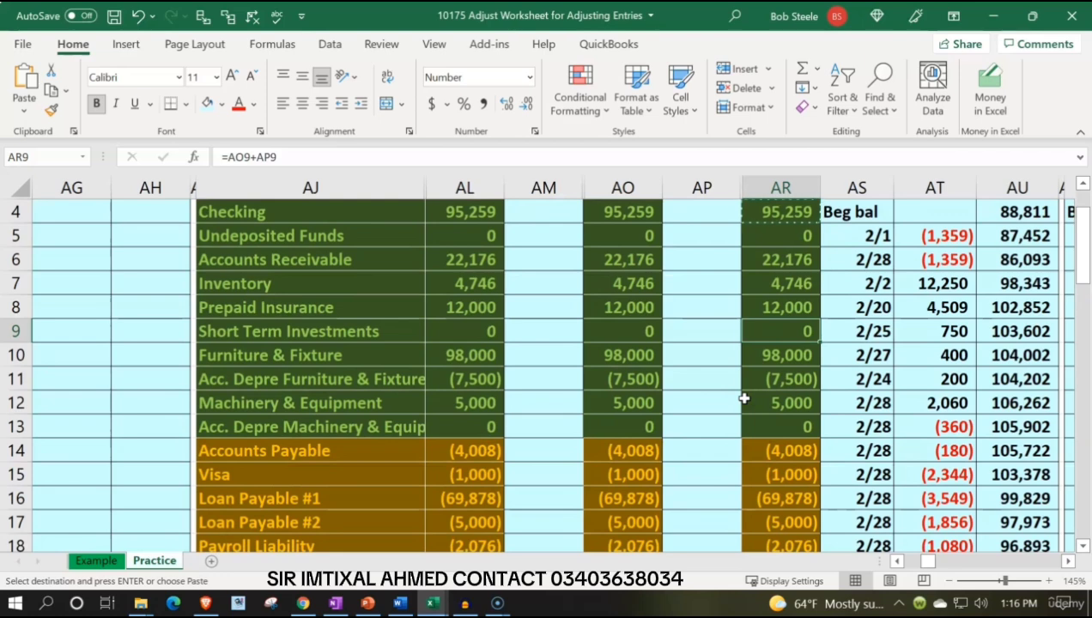
pyautogui.scroll(1, 744, 398)
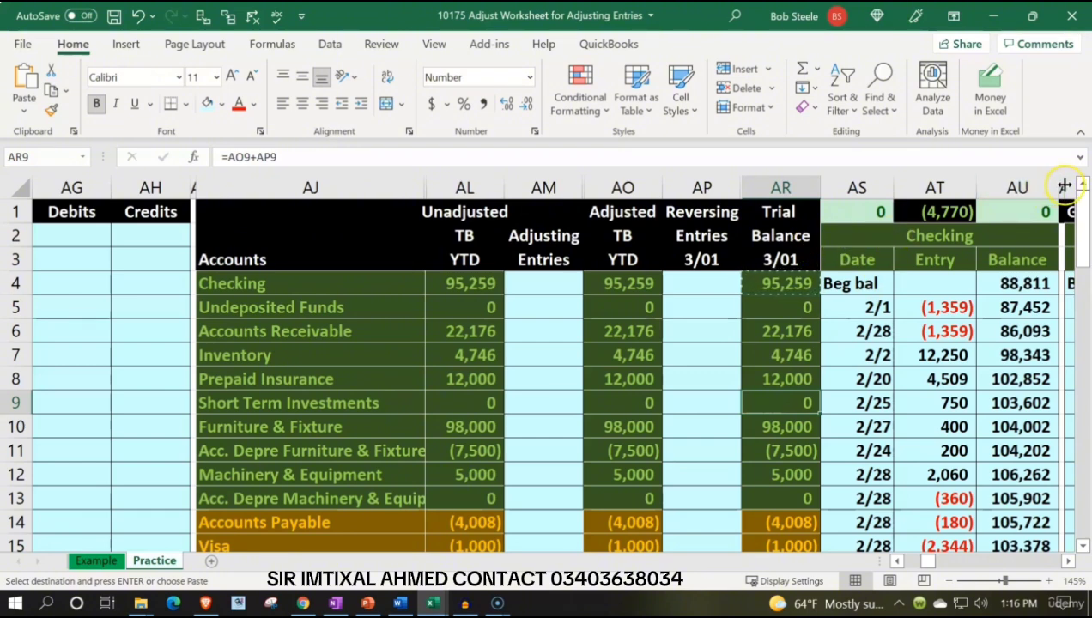
# Step: Copy the narrow spacer column AI and insert it between the 3/01 Trial Balance column and the Checking ledger
pyautogui.moveTo(1061, 185); pyautogui.dragTo(193, 183)
pyautogui.click(192, 183)
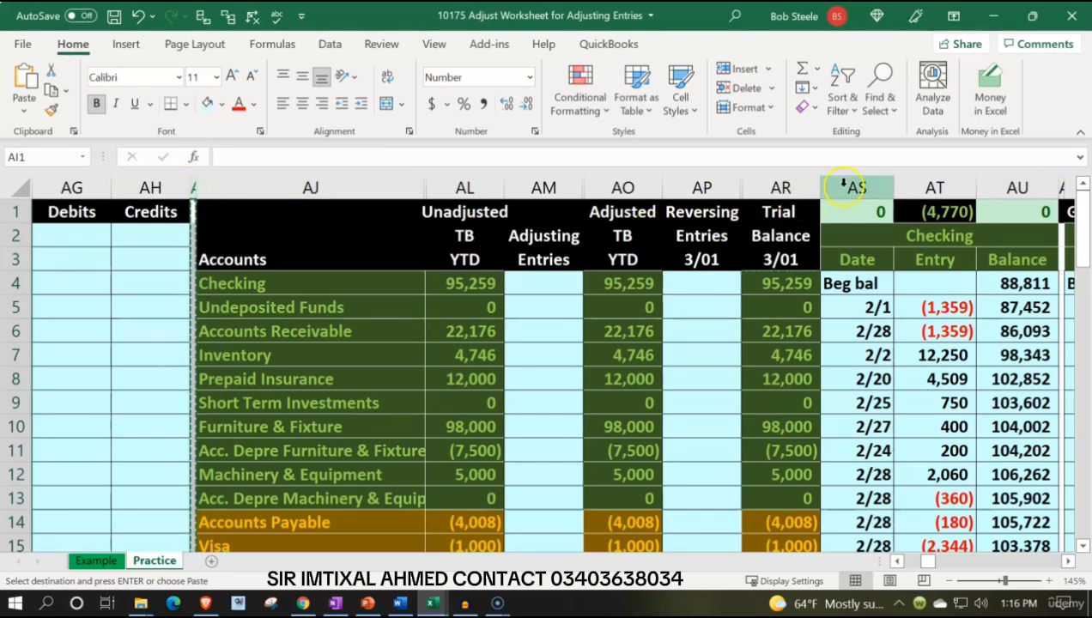
pyautogui.click(846, 186)
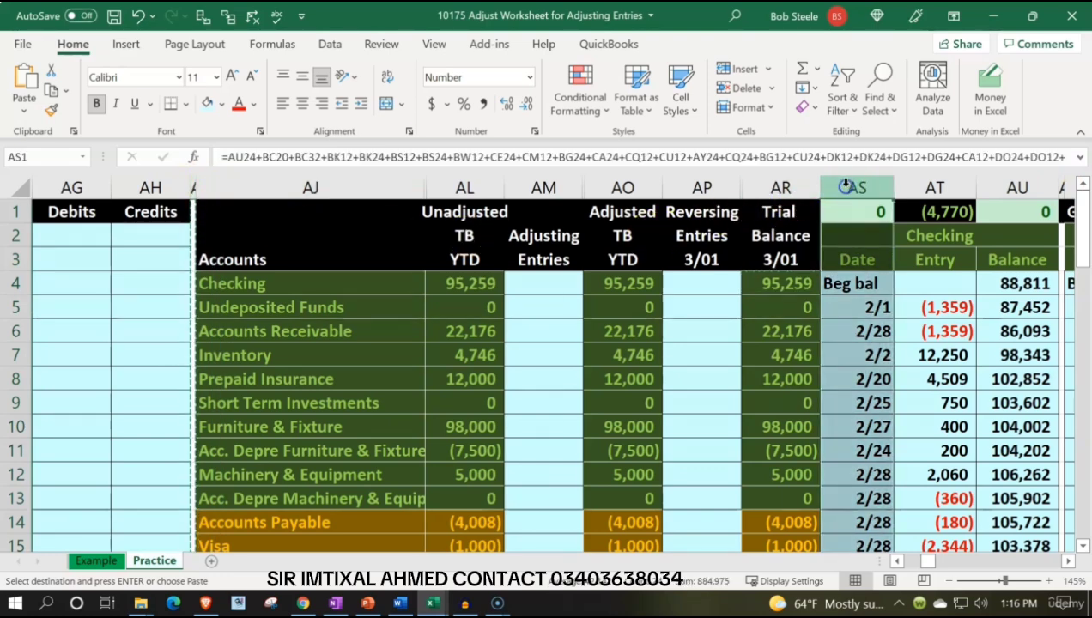
pyautogui.rightClick(840, 306)
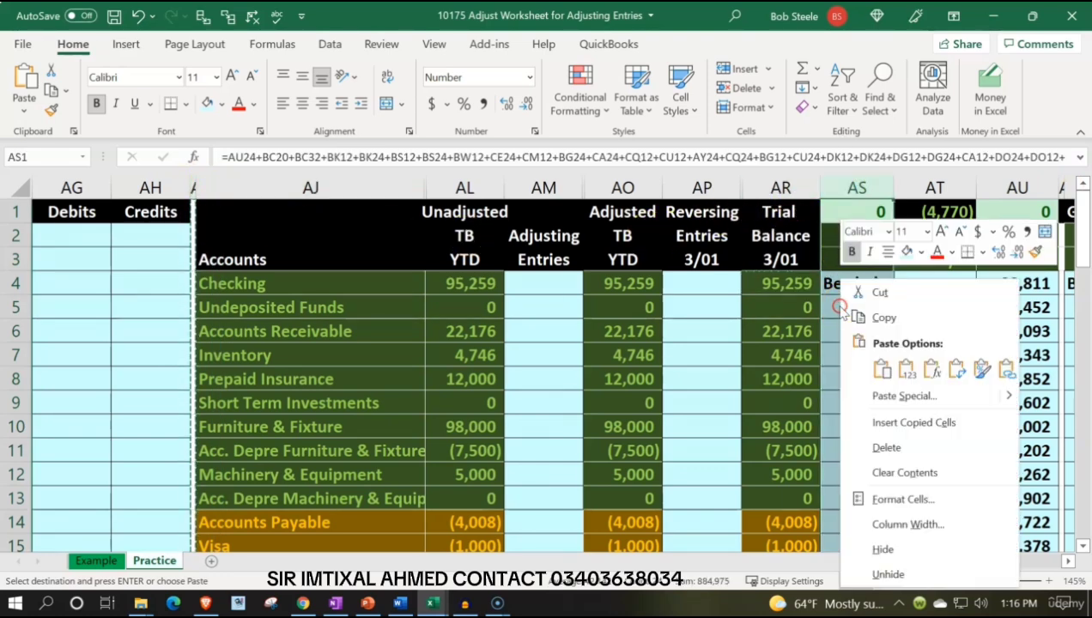
pyautogui.click(884, 427)
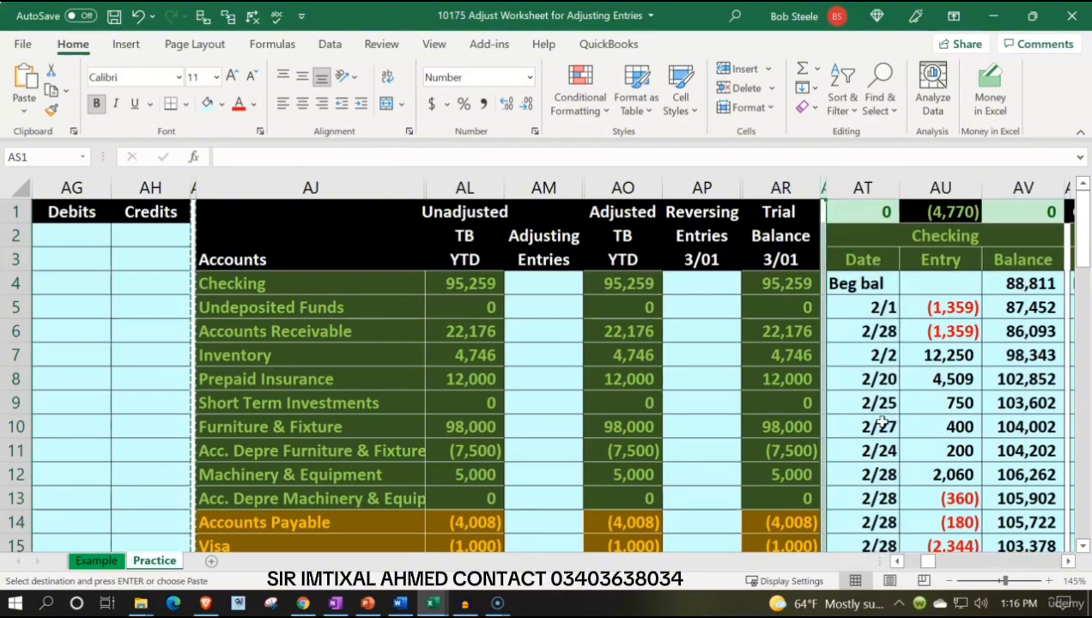
pyautogui.click(880, 412)
pyautogui.click(865, 397)
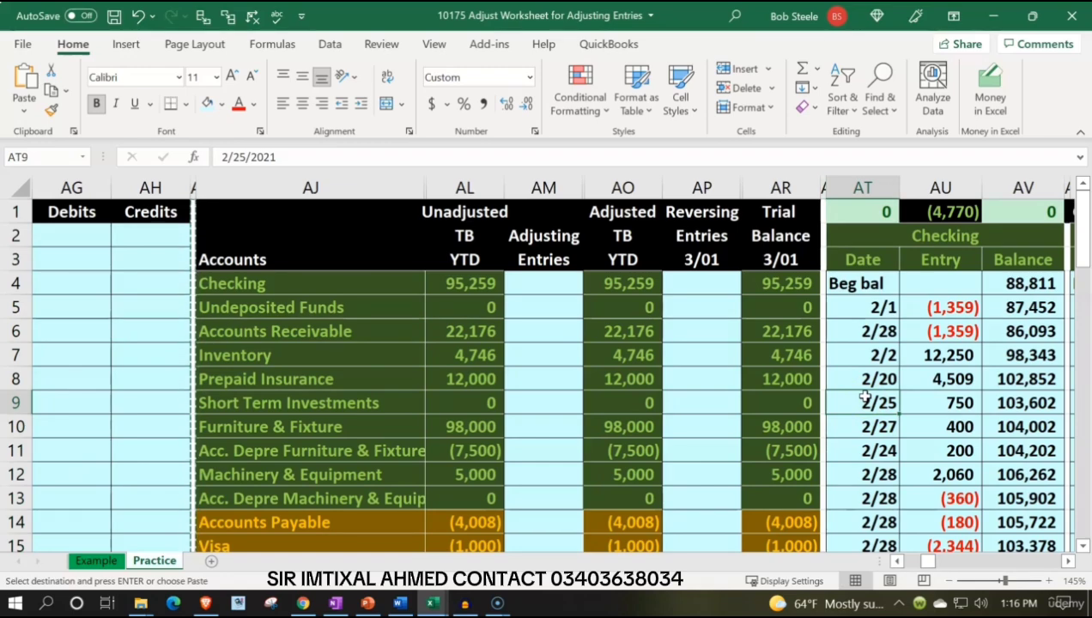
# Step: Enter 0 in the 3/01 trial balance for every income and expense account, AR24 through AR37, Equipment Rental Income to Interest Expense
pyautogui.scroll(-6, 864, 397)
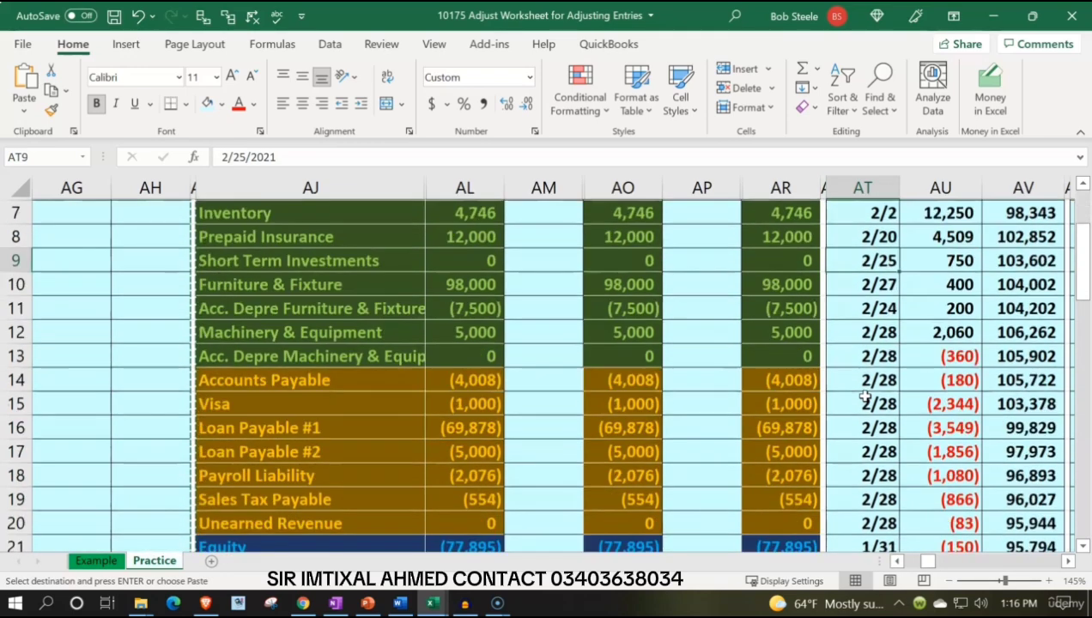
pyautogui.scroll(-1, 865, 397)
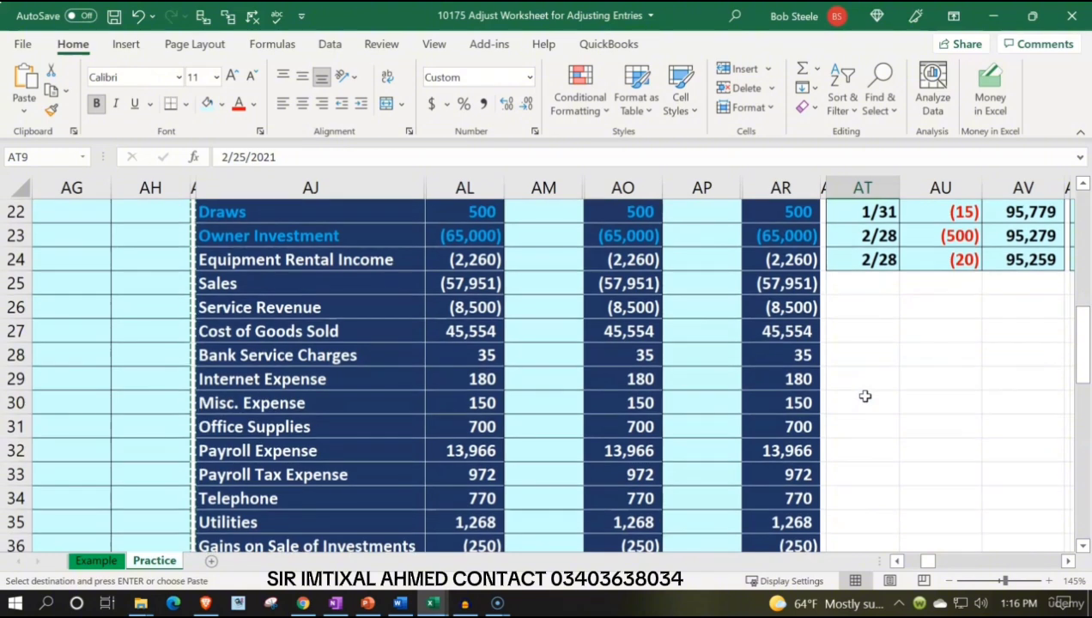
pyautogui.scroll(-1, 865, 397)
pyautogui.scroll(1, 865, 397)
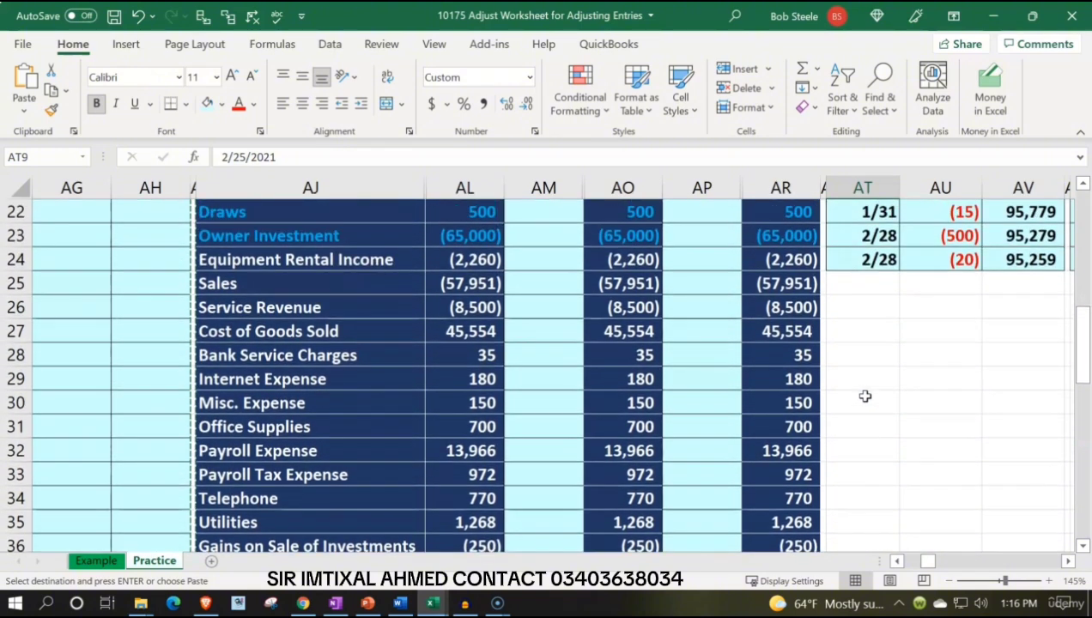
pyautogui.scroll(7, 864, 397)
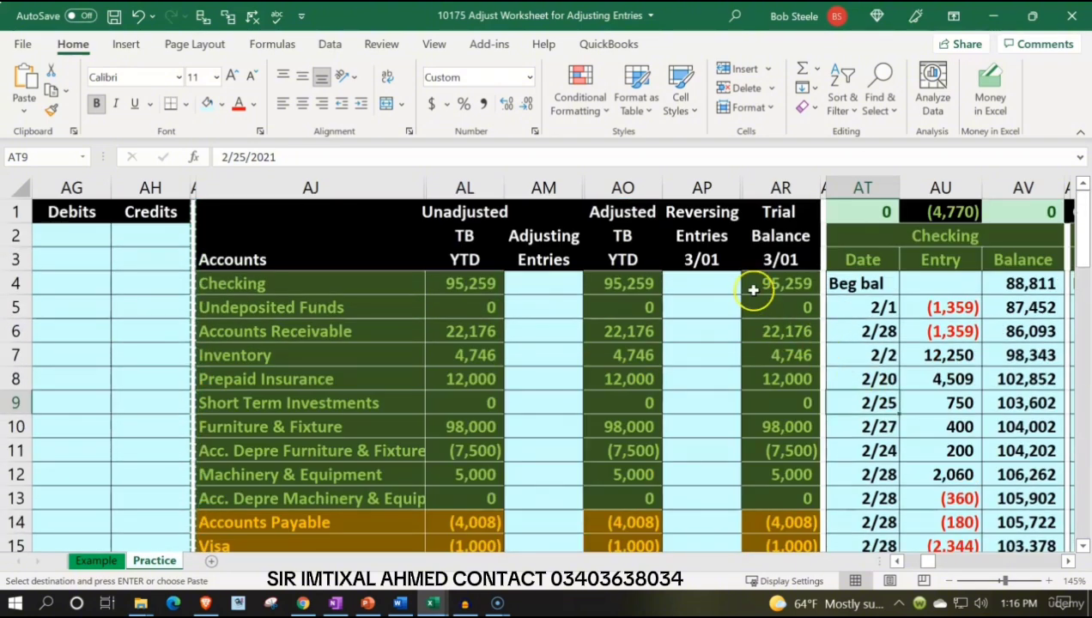
pyautogui.scroll(-4, 771, 284)
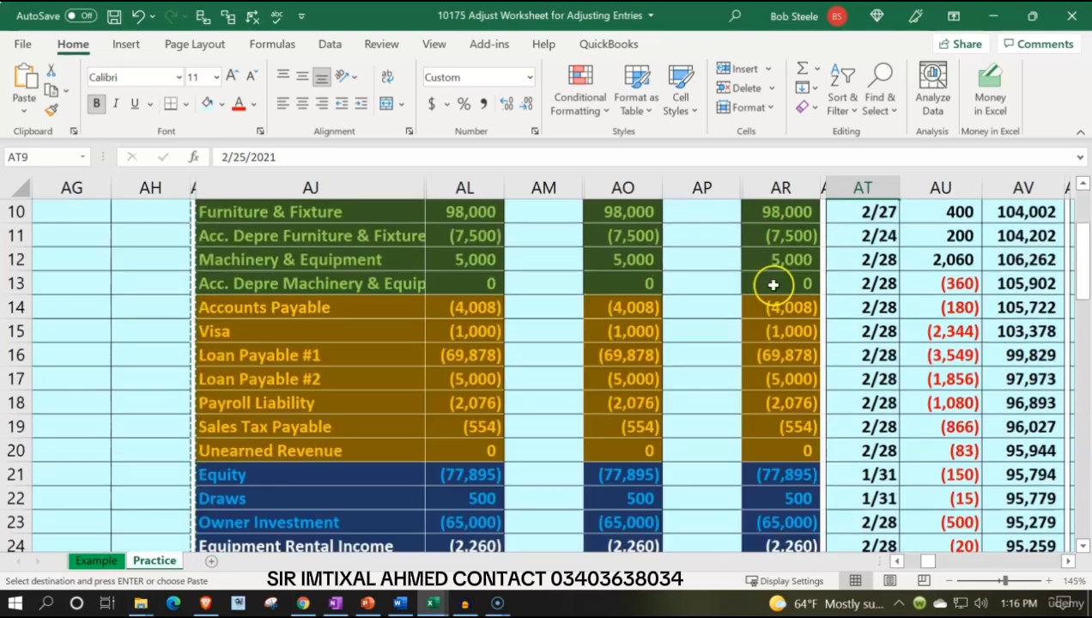
pyautogui.scroll(-3, 773, 294)
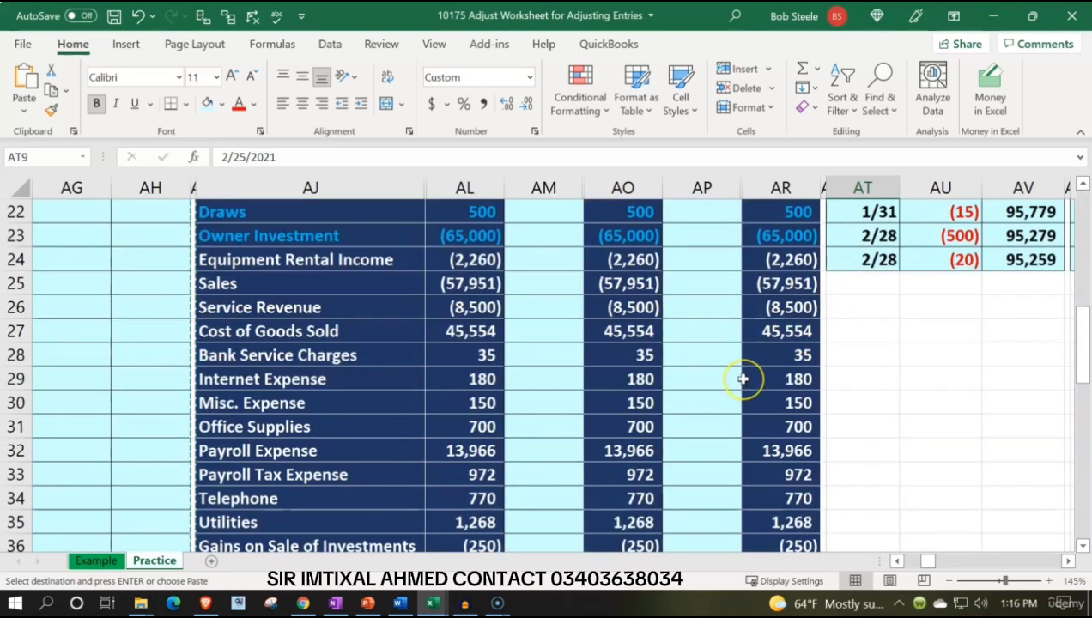
pyautogui.click(731, 286)
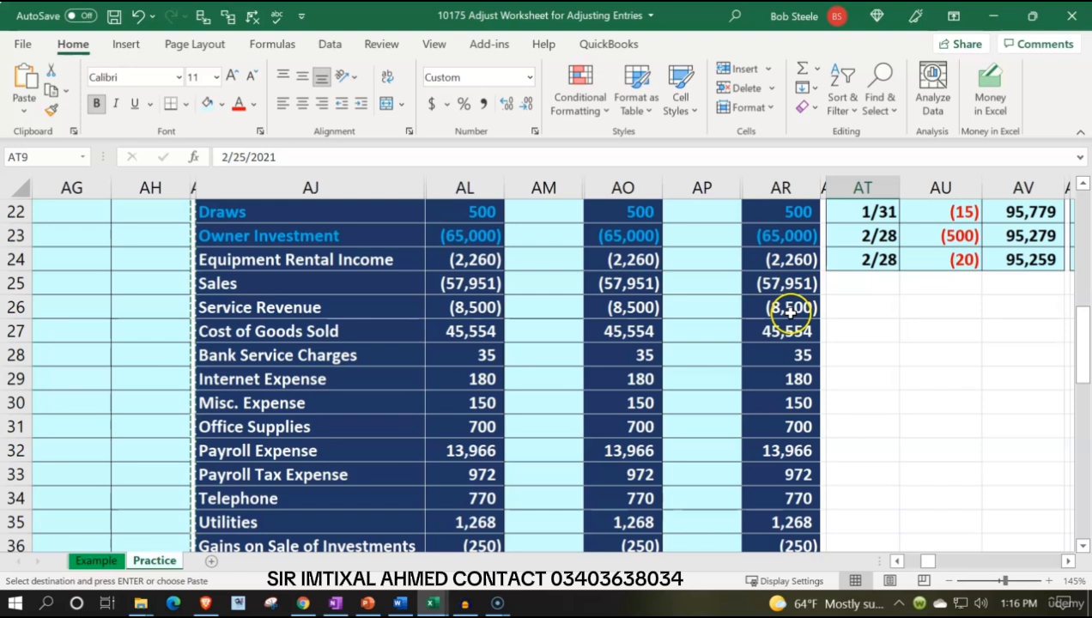
pyautogui.click(780, 261)
pyautogui.write('0 ')
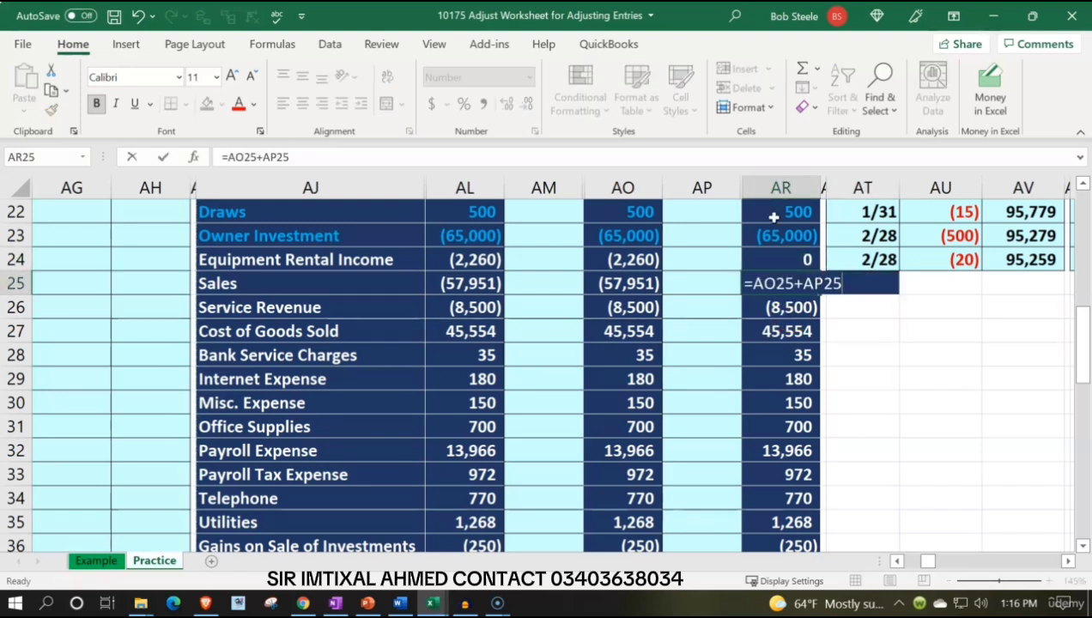
pyautogui.write('0 0 0 0 0 0')
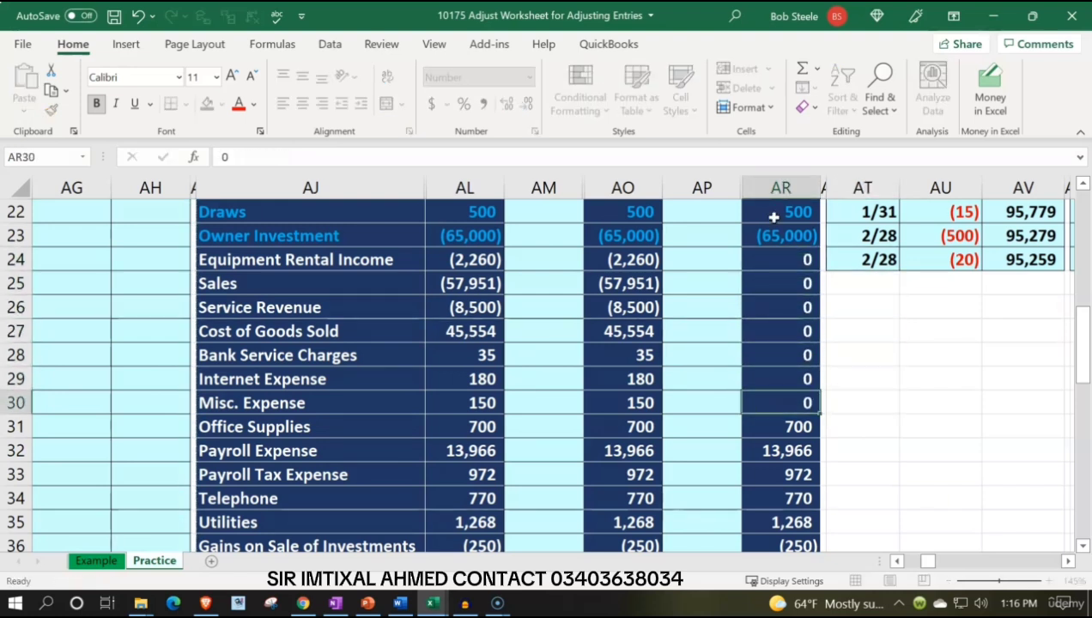
pyautogui.write(' 0 0 0 0 0')
pyautogui.press('Return')
pyautogui.write('0')
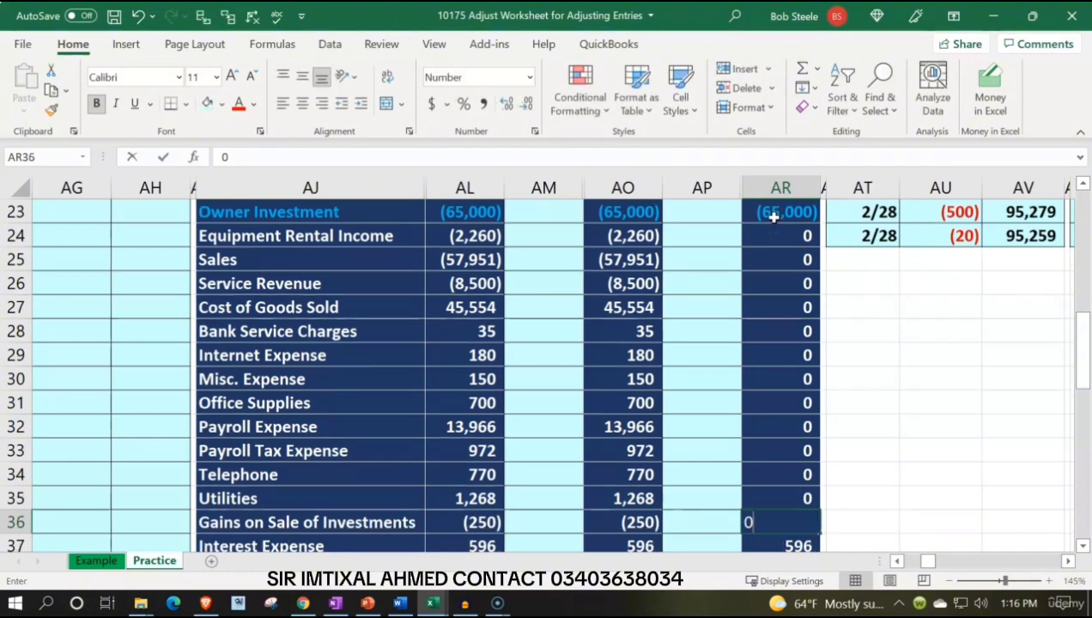
pyautogui.press('Return')
pyautogui.write('0')
pyautogui.hotkey('ctrl', 'Return')
pyautogui.press('Return')
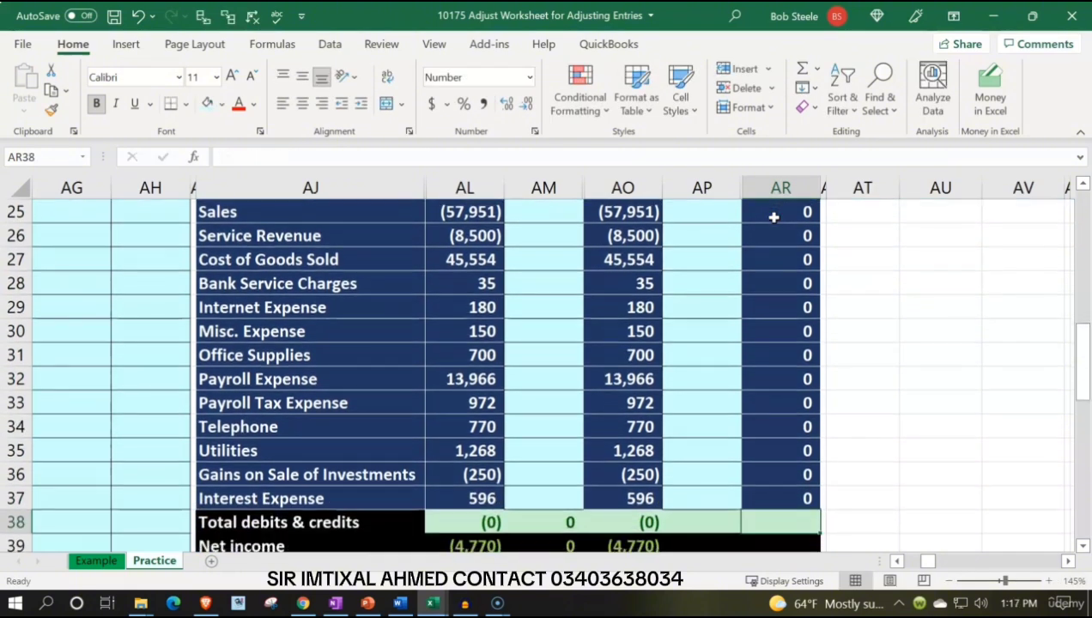
# Step: Fill the Total debits & credits and Net income formulas from AO38:AO39 across to column AR
pyautogui.scroll(-1, 756, 324)
pyautogui.moveTo(650, 452); pyautogui.dragTo(803, 484)
pyautogui.click(801, 518)
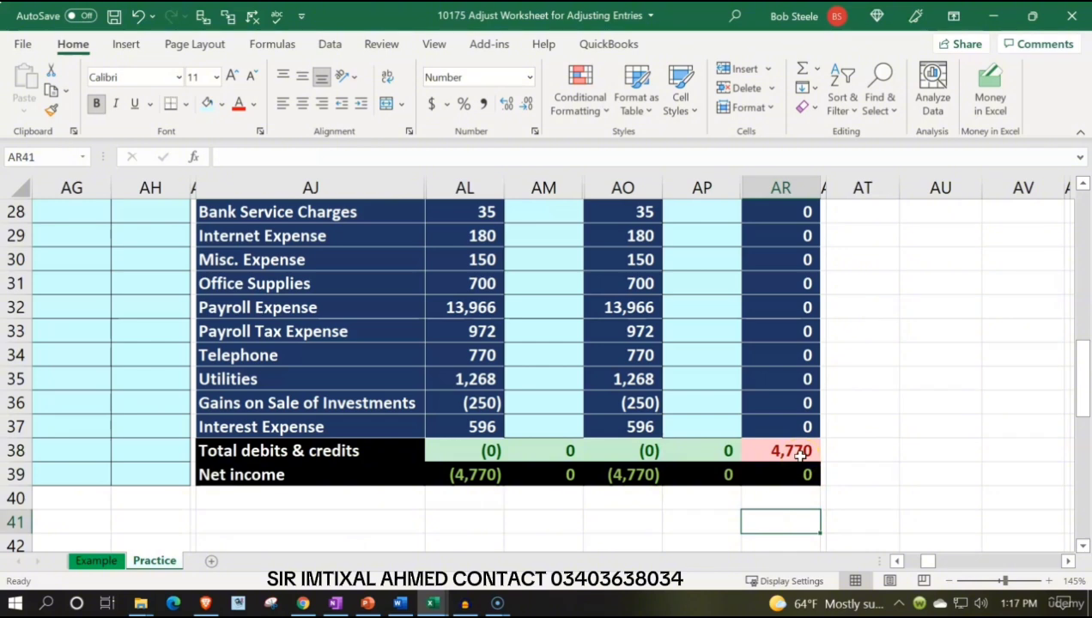
# Step: Roll net income into 3/01 Equity by extending the AR21 formula to =AO21+AP21+SUM(AO24:AO37)
pyautogui.scroll(3, 788, 442)
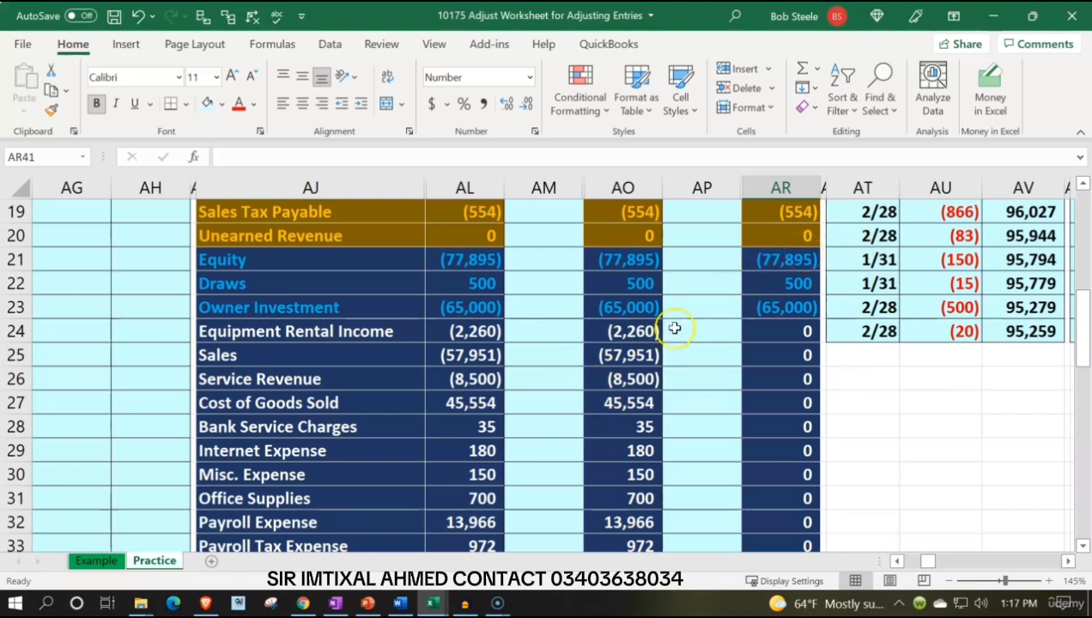
pyautogui.click(780, 259)
pyautogui.doubleClick(798, 257)
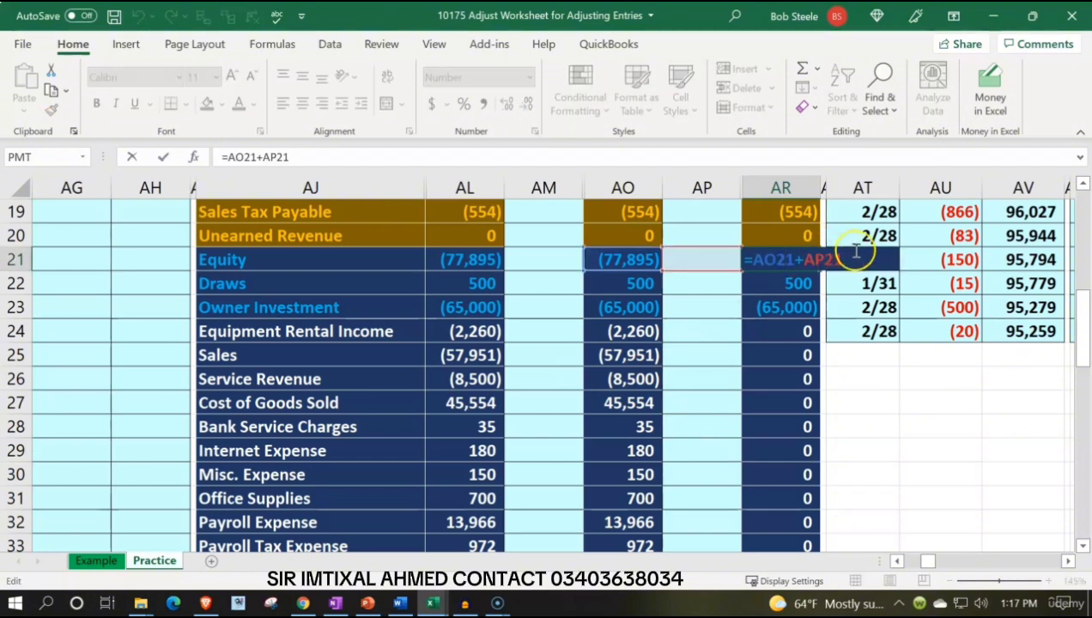
pyautogui.write('+')
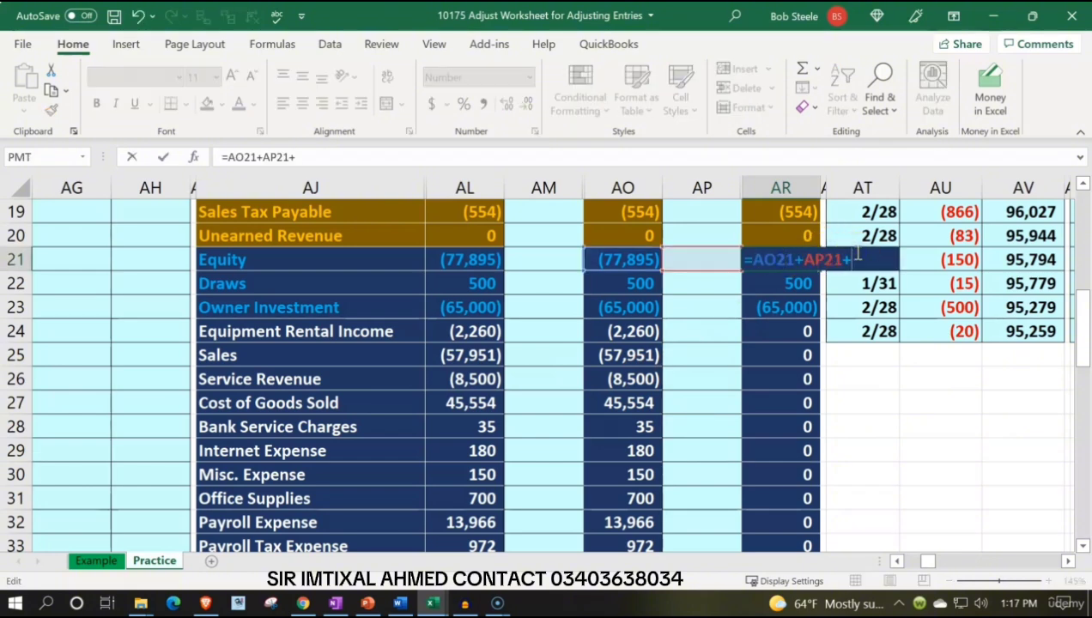
pyautogui.write('sum(')
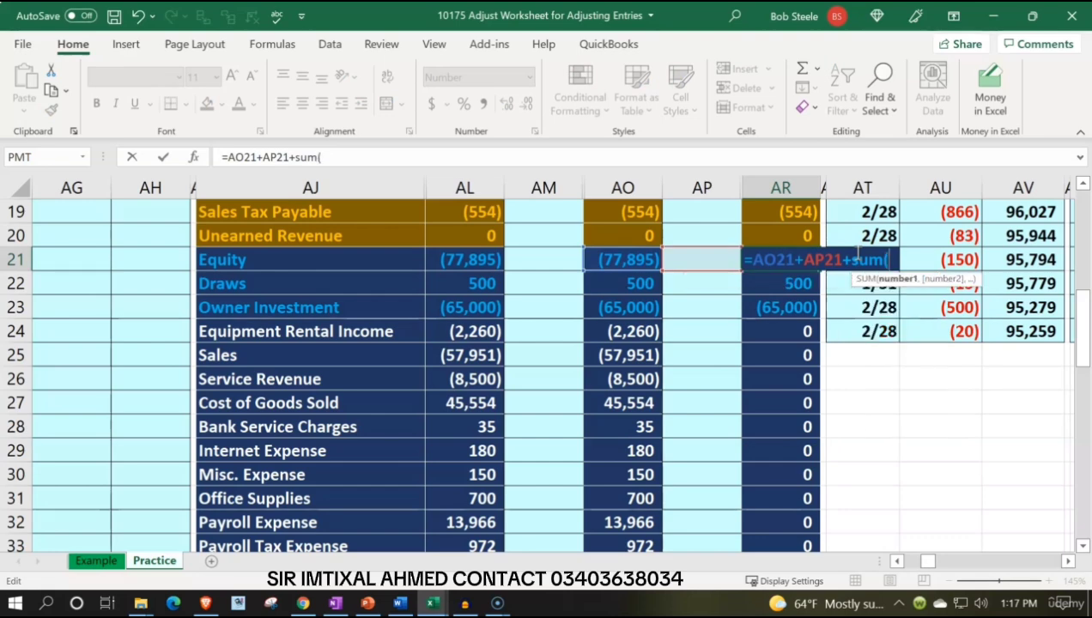
pyautogui.click(615, 326)
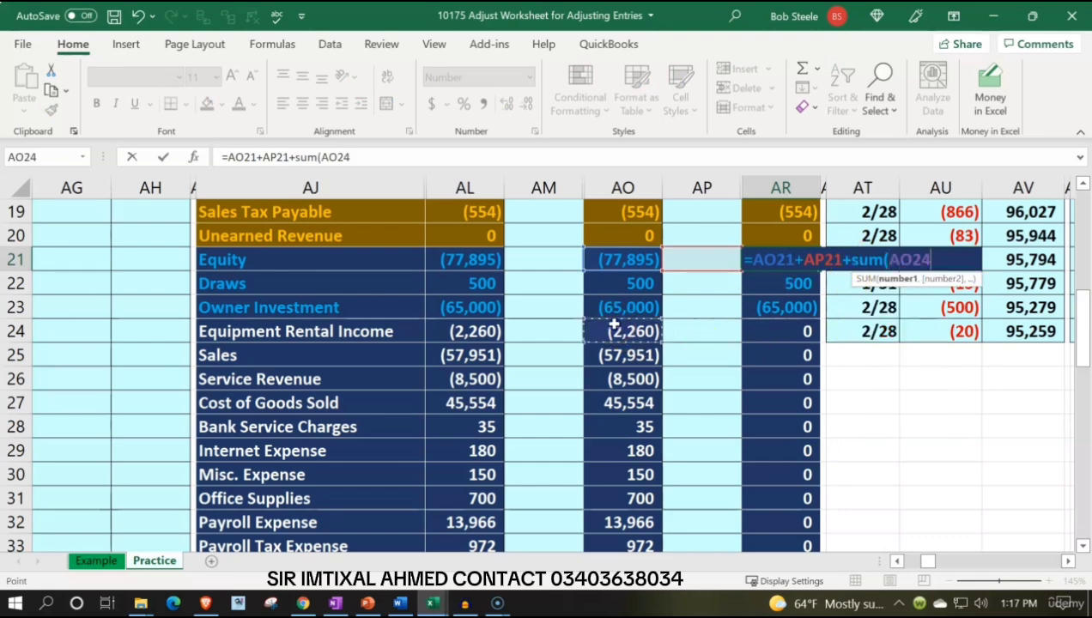
pyautogui.hotkey('shift', 'Down')
pyautogui.hotkey('shift', 'Down')
pyautogui.hotkey('shift', 'Down')
pyautogui.hotkey('shift', 'Down')
pyautogui.hotkey('shift', 'Down')
pyautogui.hotkey('shift', 'Down')
pyautogui.hotkey('shift', 'Down')
pyautogui.hotkey('shift', 'Down')
pyautogui.hotkey('shift', 'Down')
pyautogui.hotkey('shift', 'Down')
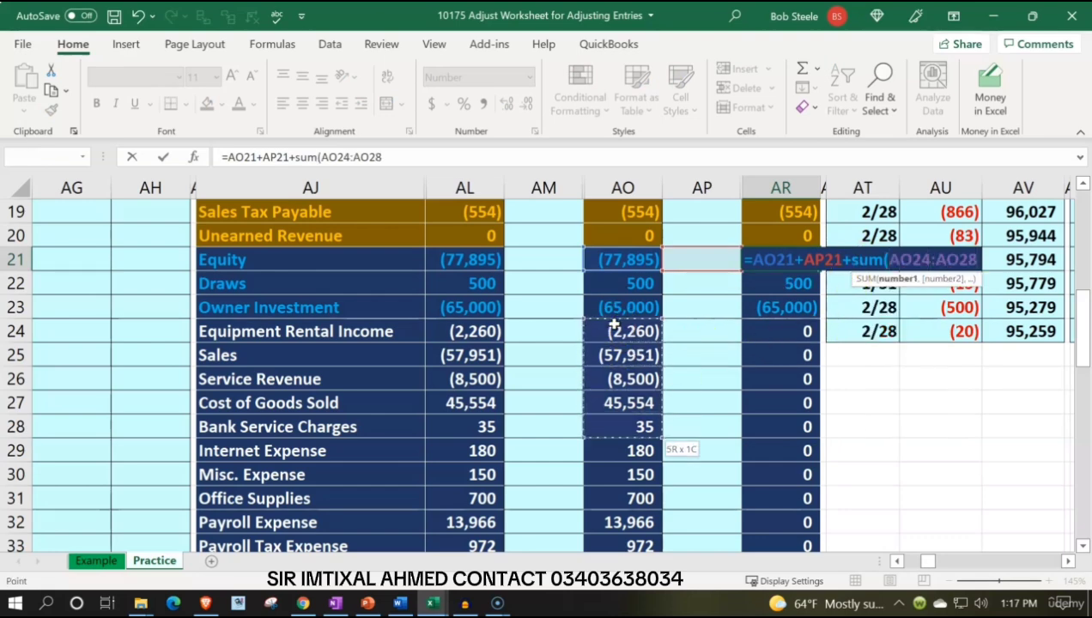
pyautogui.hotkey('shift', 'Down')
pyautogui.hotkey('shift', 'Down')
pyautogui.hotkey('shift', 'Down')
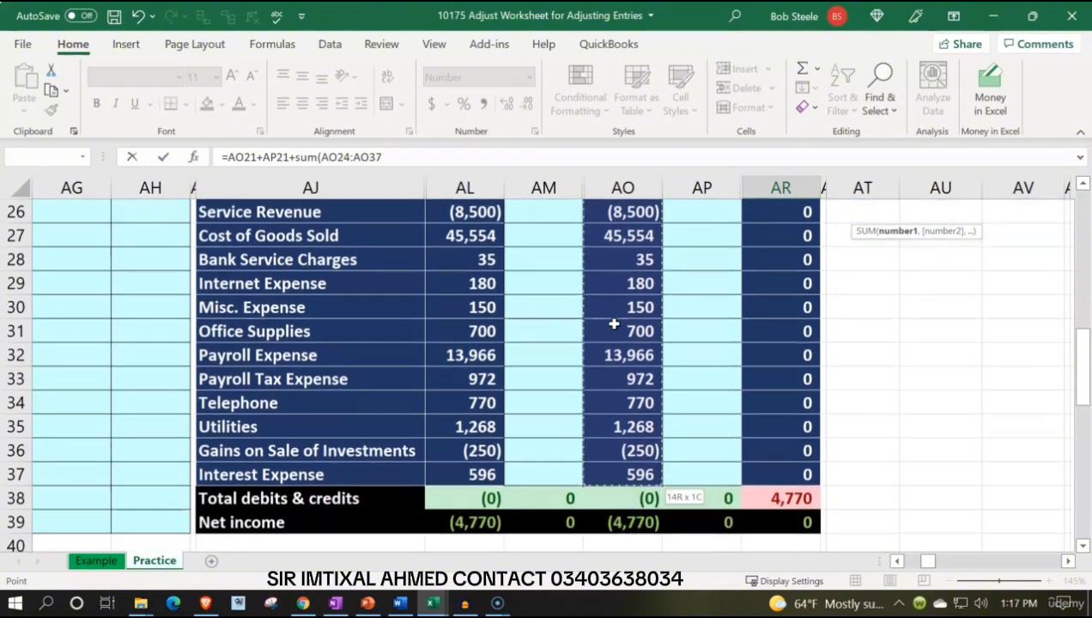
pyautogui.write(')')
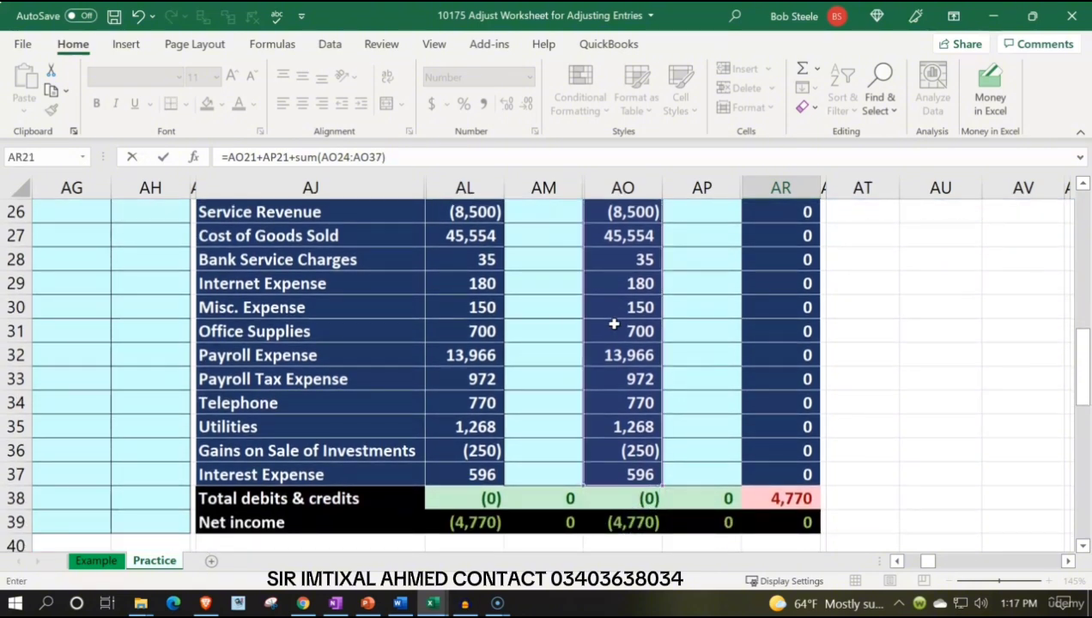
pyautogui.press('Return')
pyautogui.press('Up')
pyautogui.press('Up')
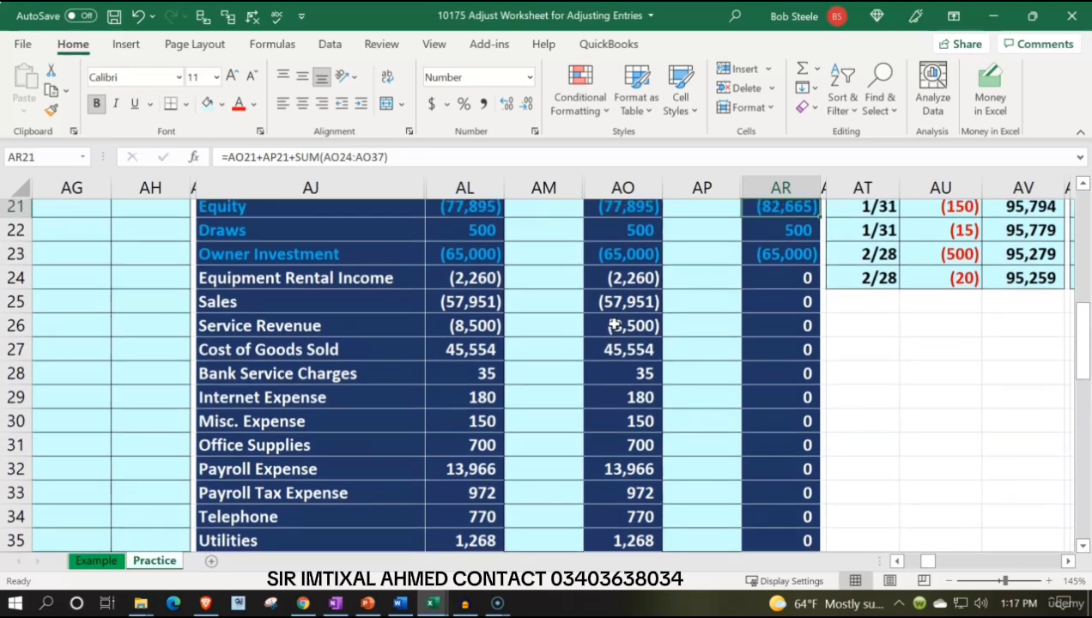
pyautogui.press('Down')
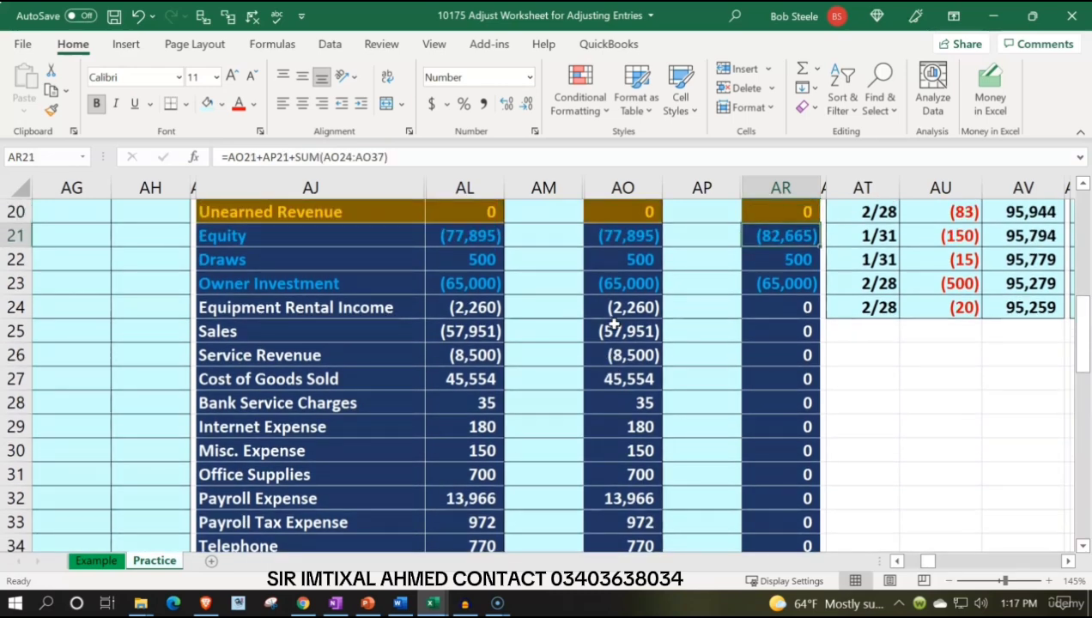
# Step: Review the Reversing Entries and 3/01 Trial Balance columns from Checking down to the Total debits & credits and Net income rows
pyautogui.scroll(6, 761, 358)
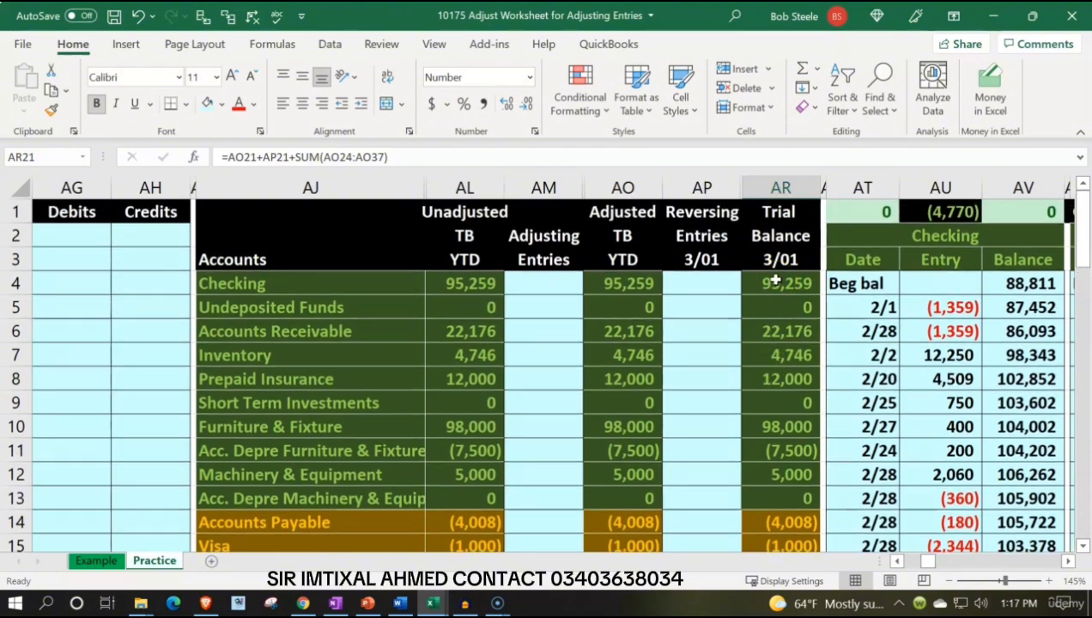
pyautogui.scroll(-5, 775, 280)
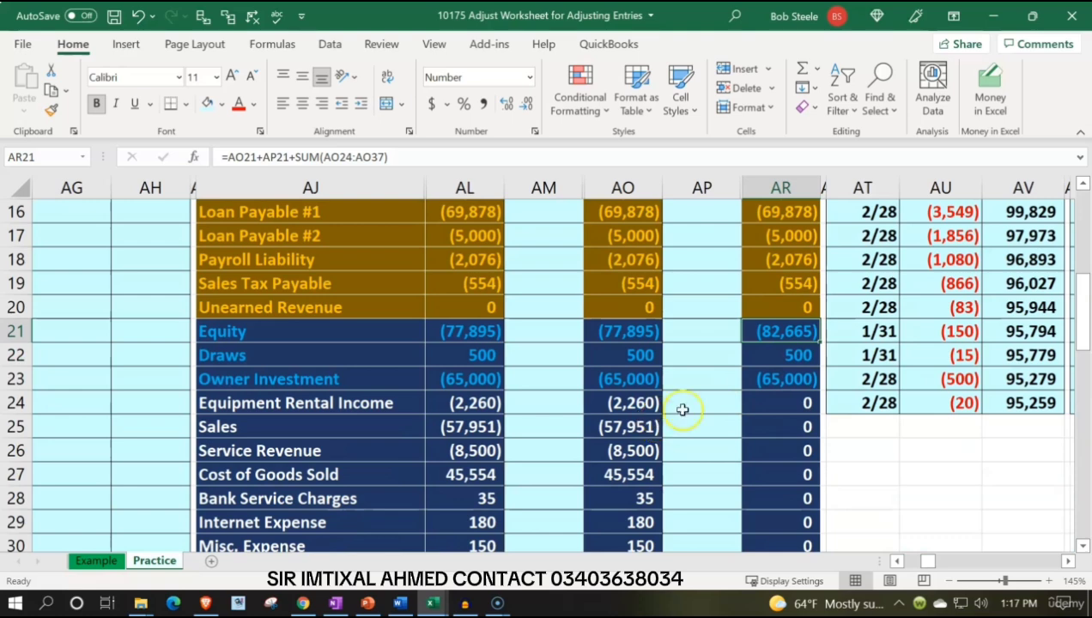
pyautogui.scroll(-1, 749, 343)
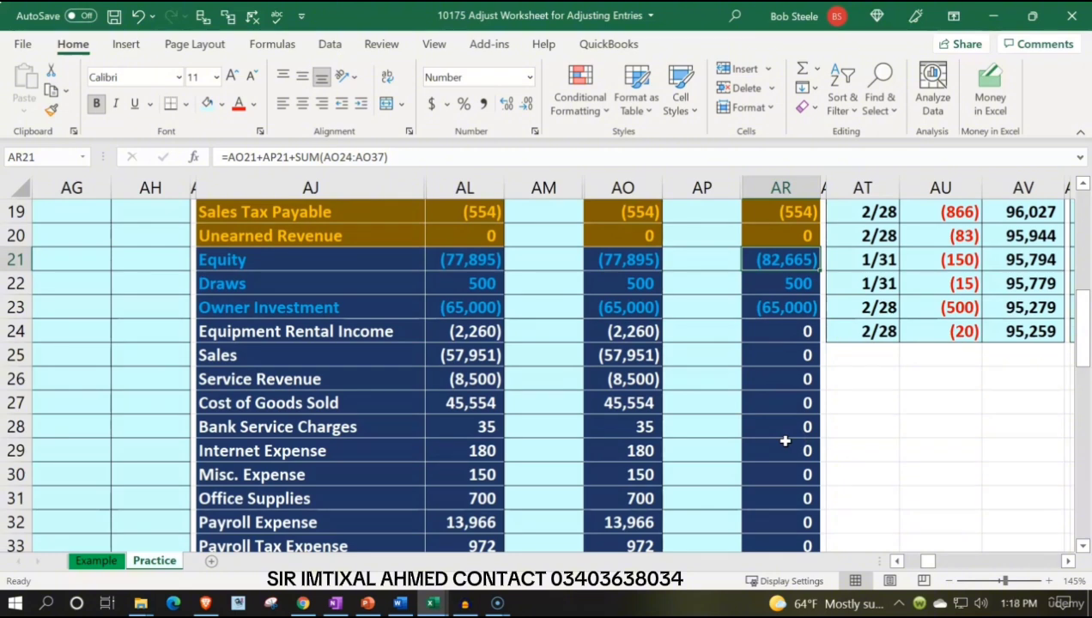
pyautogui.scroll(-3, 785, 439)
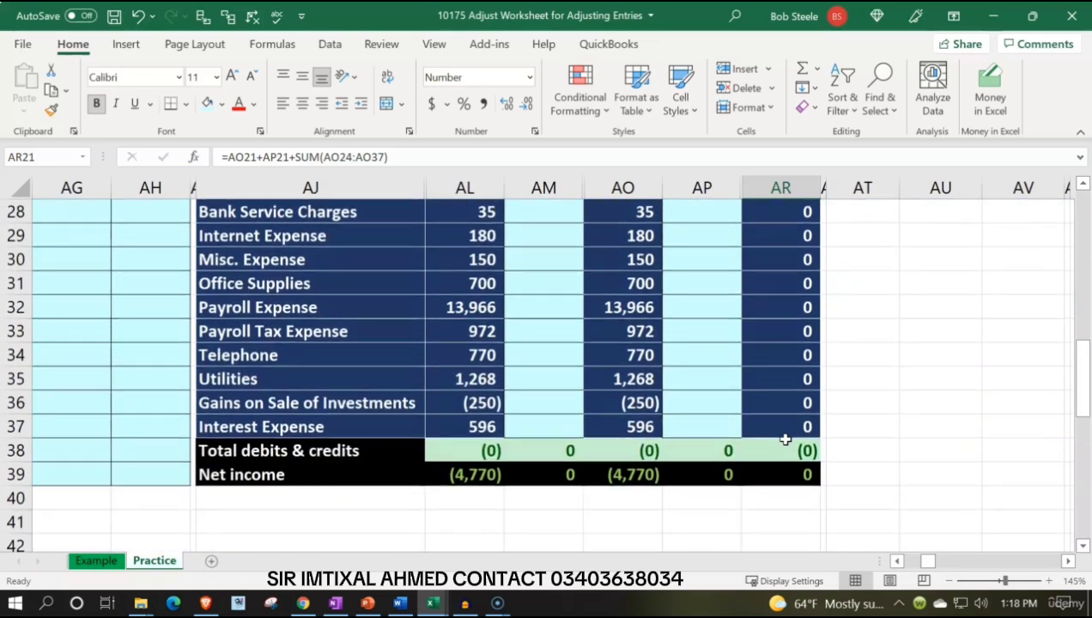
pyautogui.scroll(9, 784, 440)
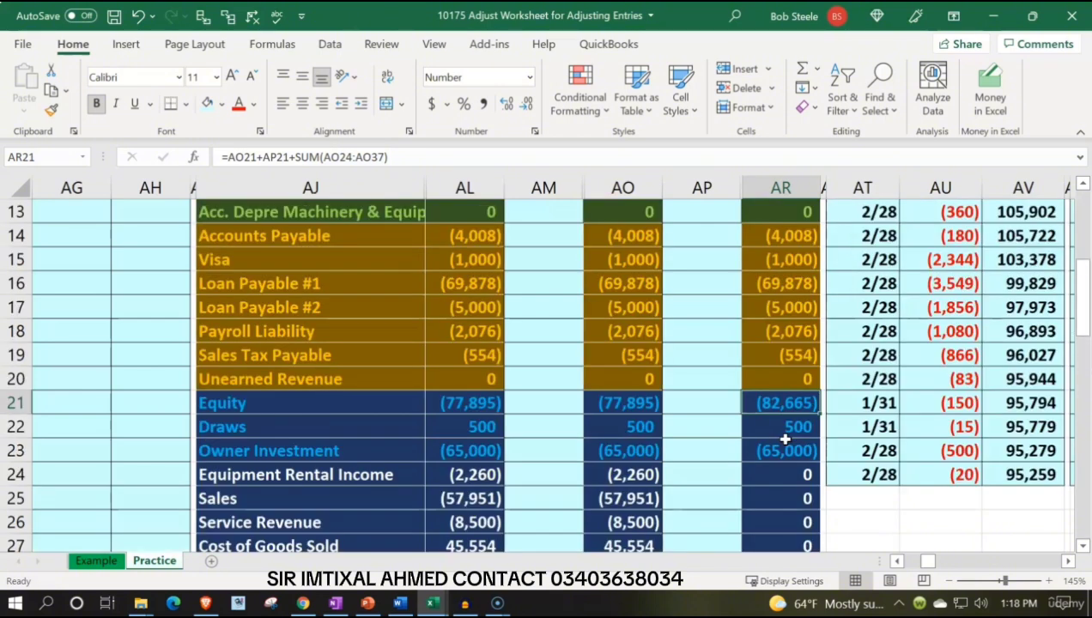
pyautogui.click(704, 187)
pyautogui.moveTo(714, 186); pyautogui.dragTo(753, 190)
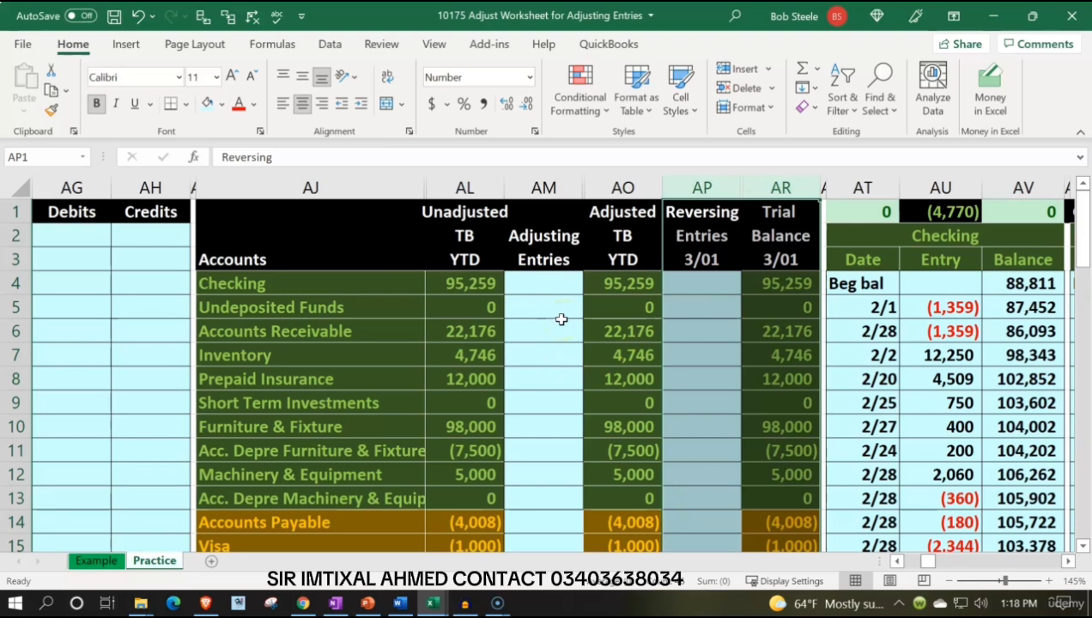
pyautogui.click(730, 276)
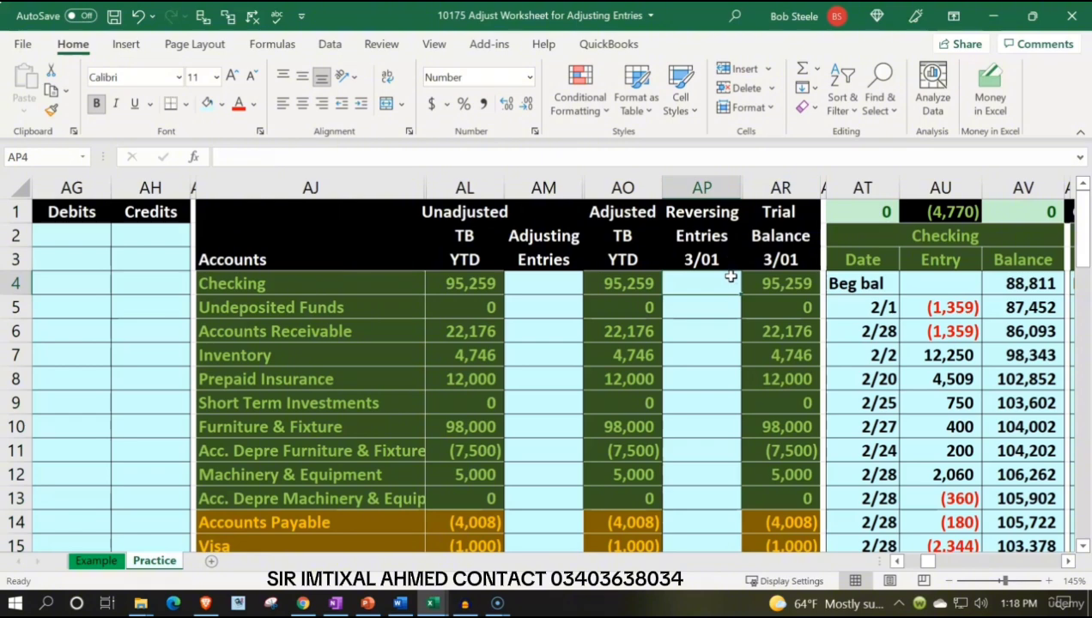
pyautogui.click(735, 328)
pyautogui.scroll(-9, 737, 326)
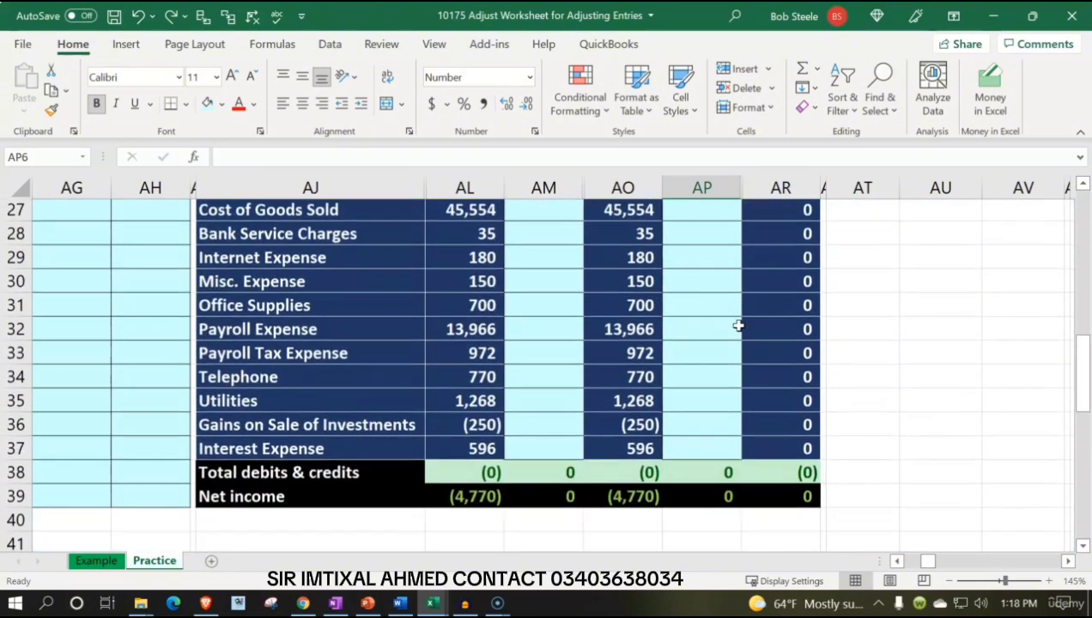
pyautogui.scroll(-1, 736, 327)
pyautogui.scroll(10, 737, 327)
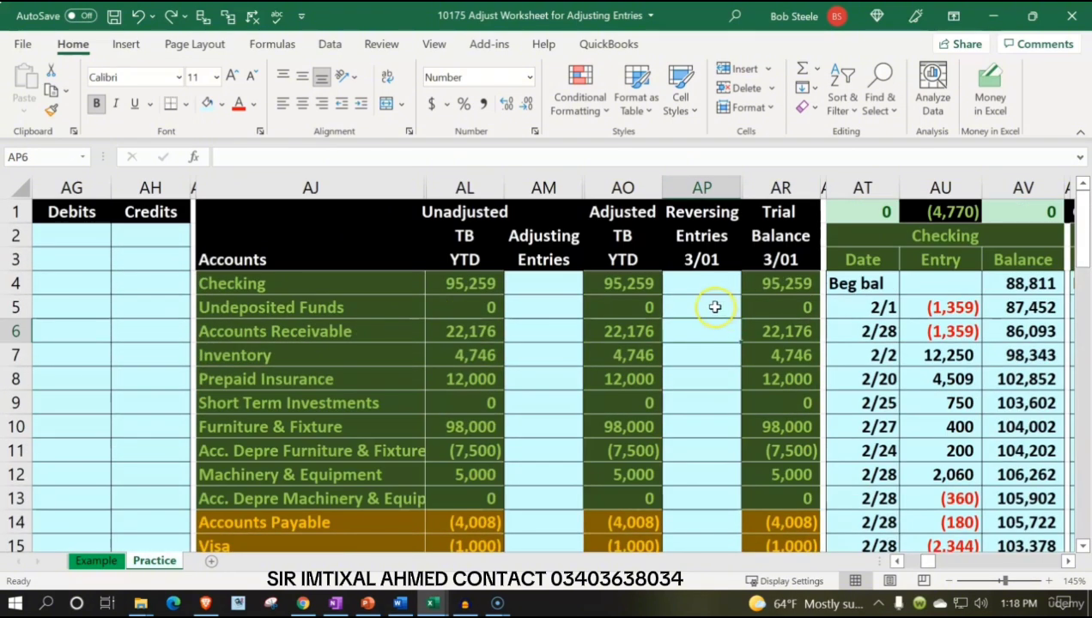
# Step: Go back to the Date column of the journal entry area beside the worksheet, at AE5
pyautogui.click(715, 306)
pyautogui.press('Left')
pyautogui.press('Left')
pyautogui.press('Left')
pyautogui.press('Left')
pyautogui.press('Left')
pyautogui.press('Left')
pyautogui.press('Left')
pyautogui.press('Left')
pyautogui.press('Left')
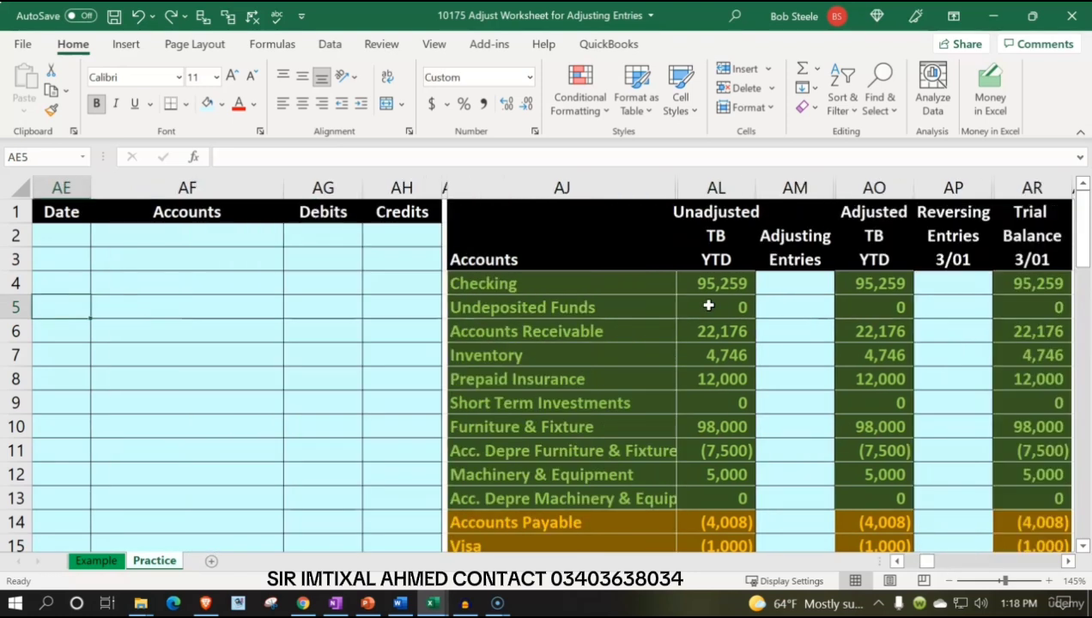